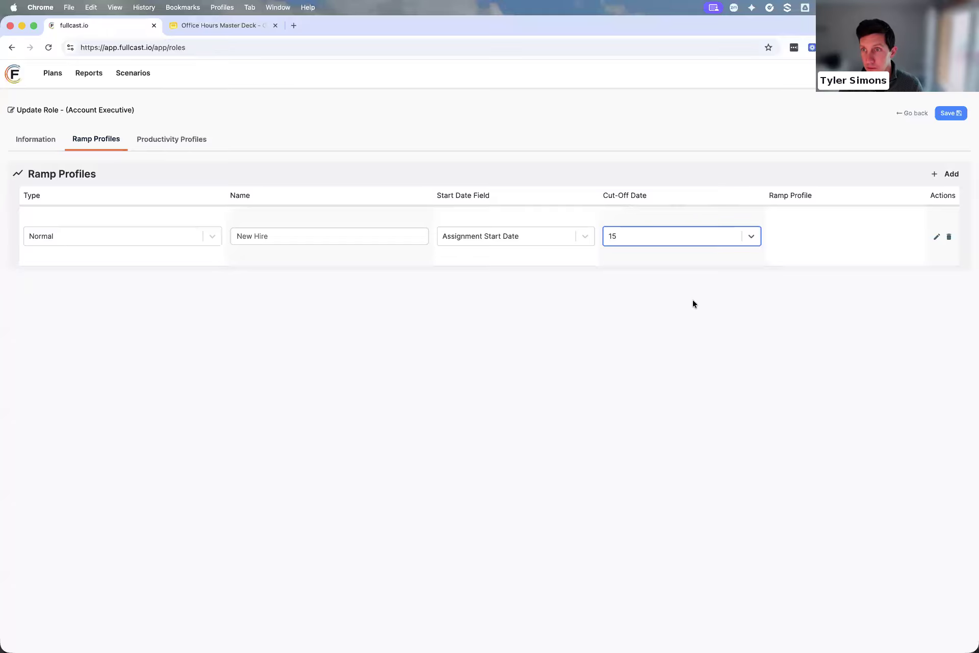
# Open the New Hire ramp profile's monthly percentages and add five months
pyautogui.click(826, 235)
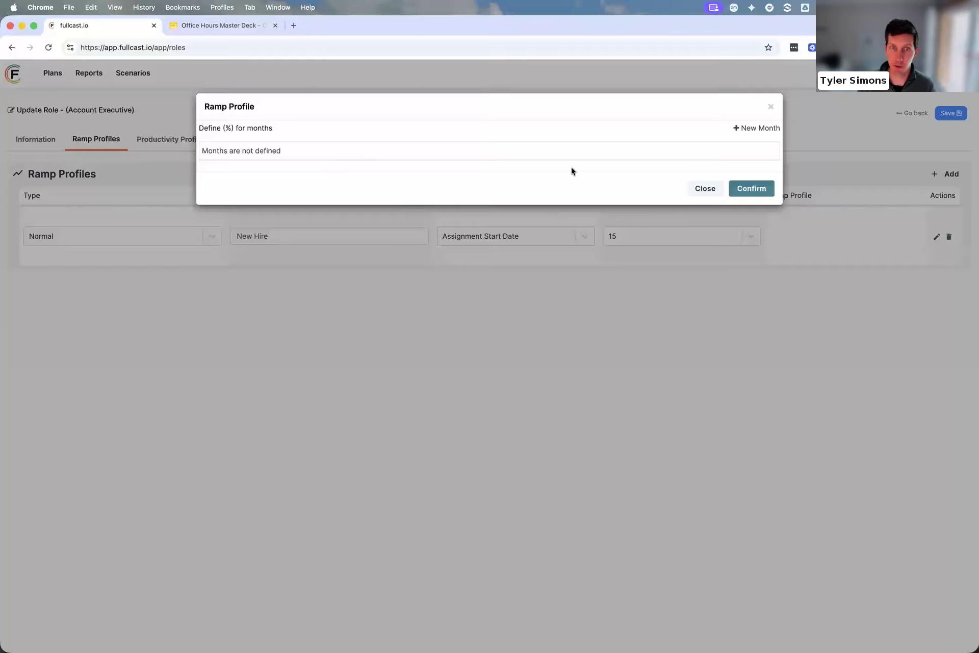
pyautogui.doubleClick(757, 128)
pyautogui.tripleClick(757, 128)
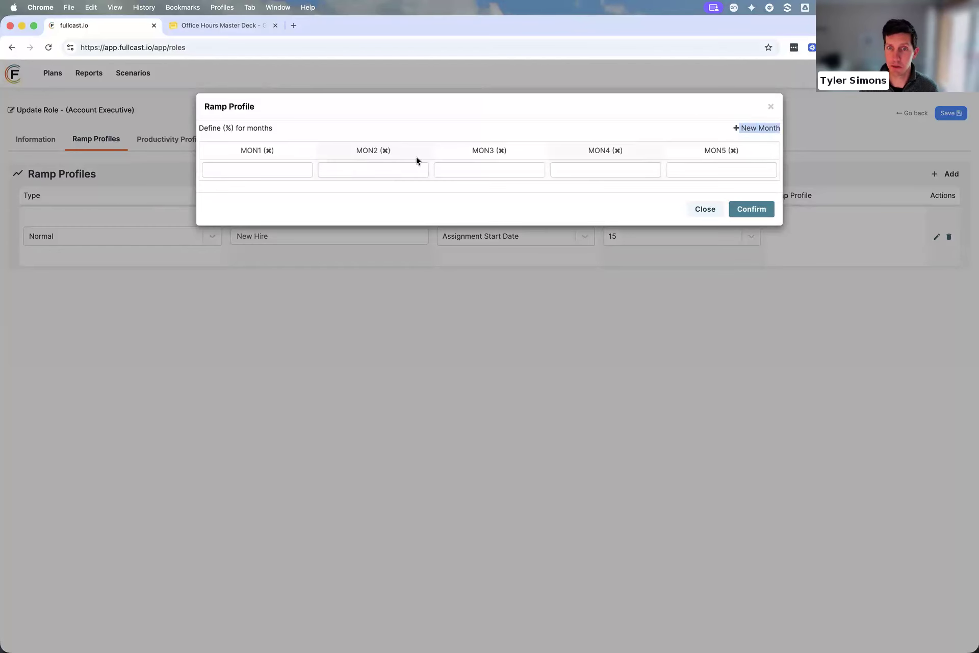
# Set the ramp percentages for months 1 to 5 to 0, 25, 50, 80 and 100, and save the role
pyautogui.click(287, 172)
pyautogui.write('0')
pyautogui.press('Tab')
pyautogui.write('25')
pyautogui.press('Tab')
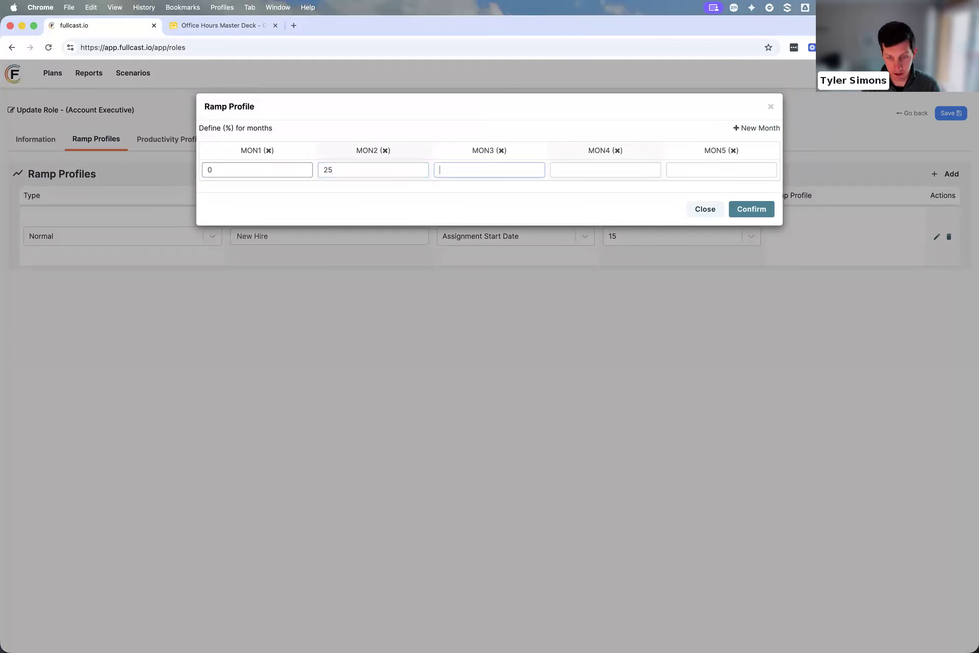
pyautogui.write('50')
pyautogui.press('Tab')
pyautogui.write('80')
pyautogui.press('Tab')
pyautogui.write('100')
pyautogui.click(760, 211)
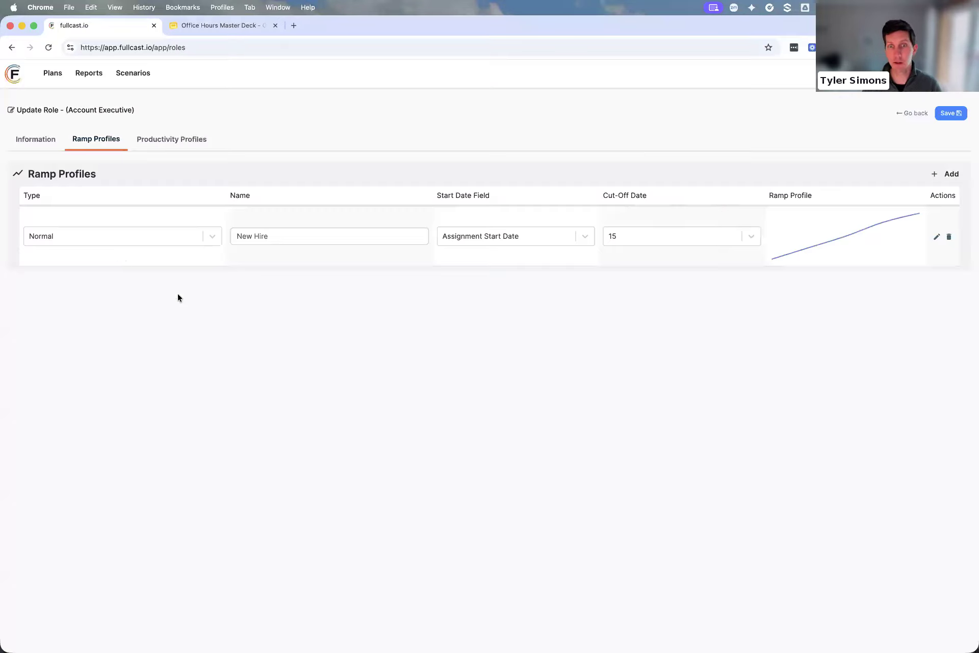
pyautogui.click(950, 114)
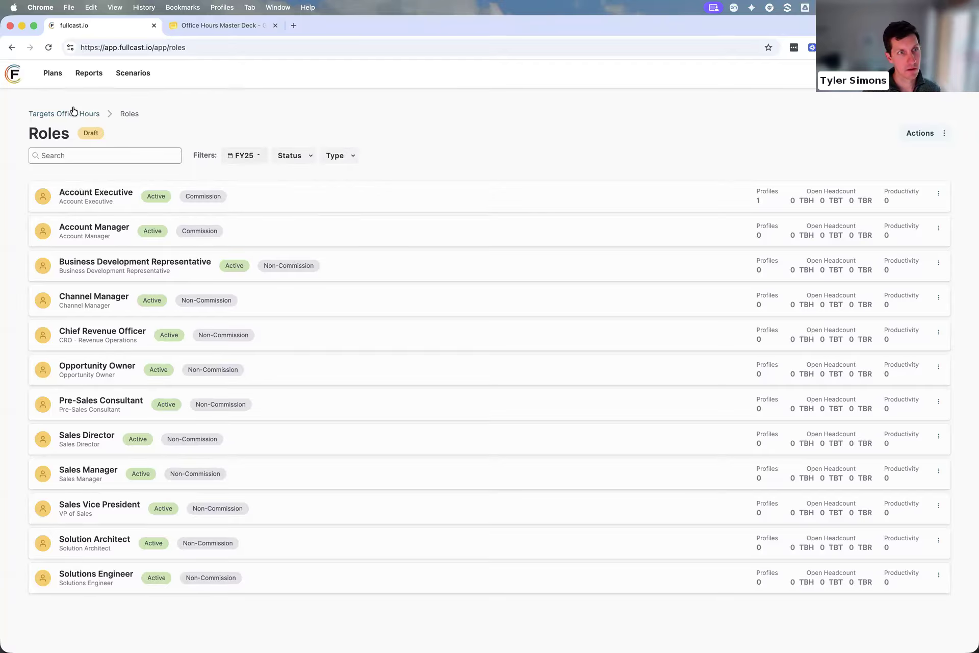
# Open the plan's schedule profiles and view the EMEA schedule's monthly percentages
pyautogui.click(54, 75)
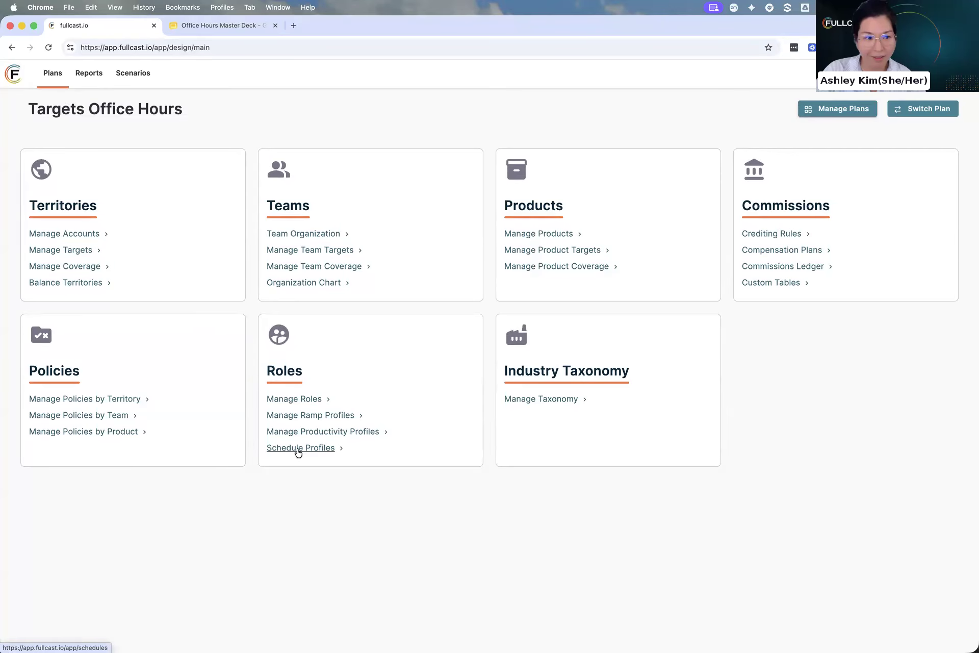
pyautogui.click(298, 449)
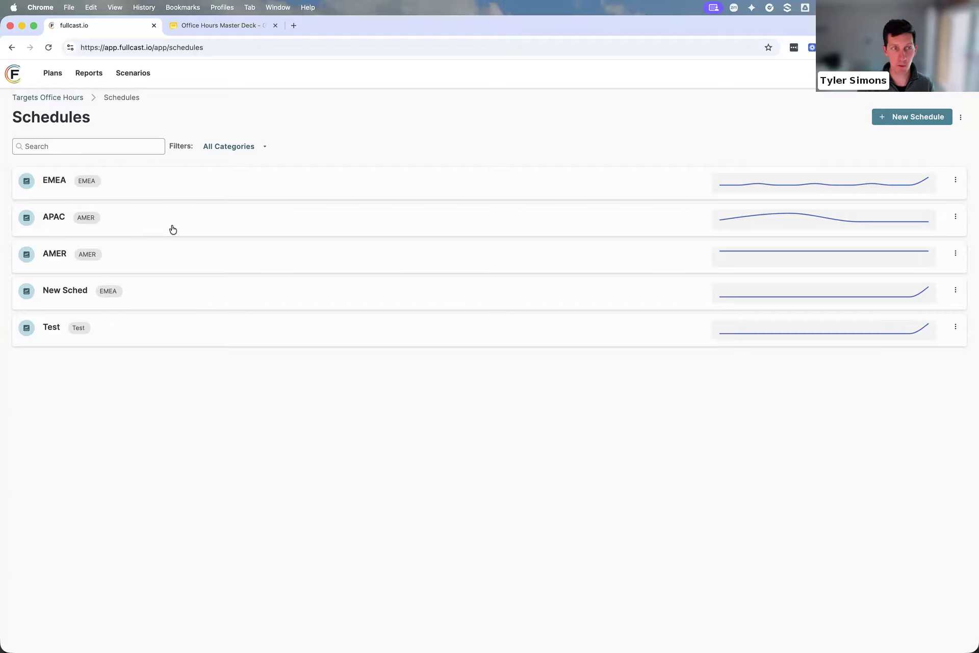
pyautogui.click(55, 184)
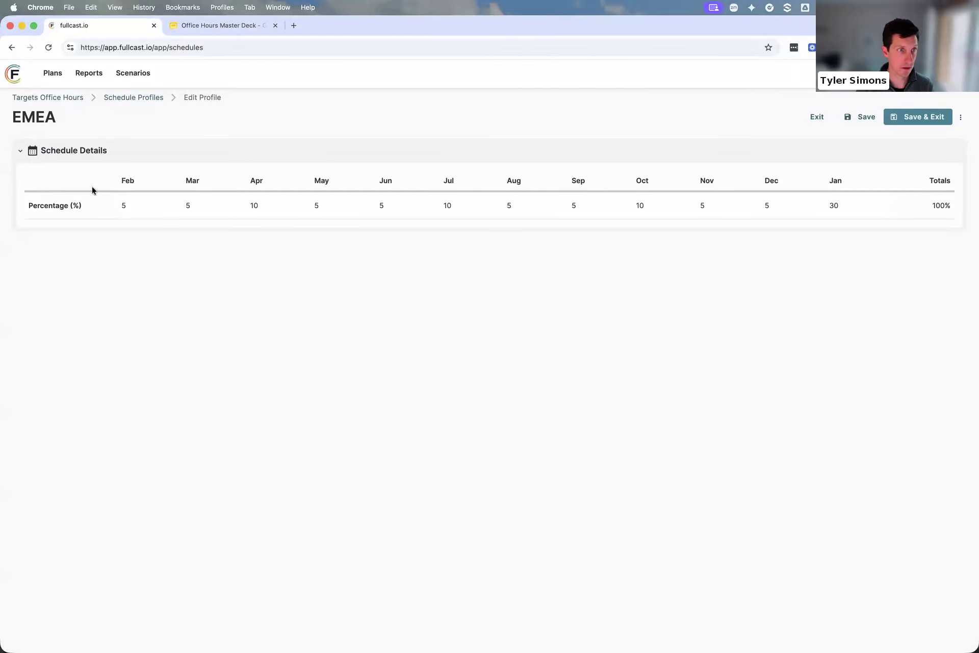
# Open the territory targets for All Companies and review the list of FY27 targets
pyautogui.click(54, 77)
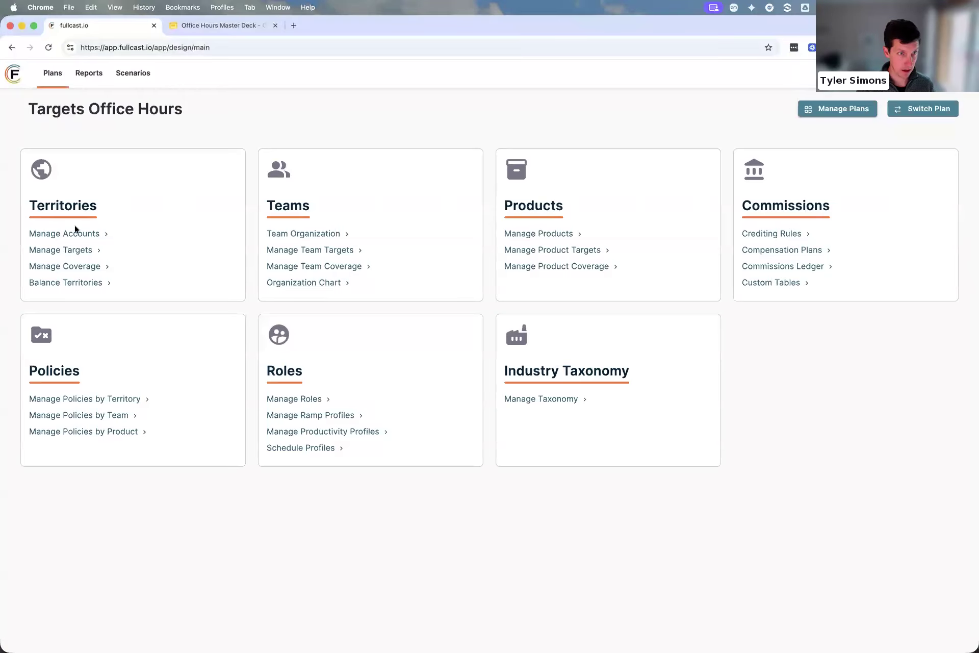
pyautogui.click(59, 250)
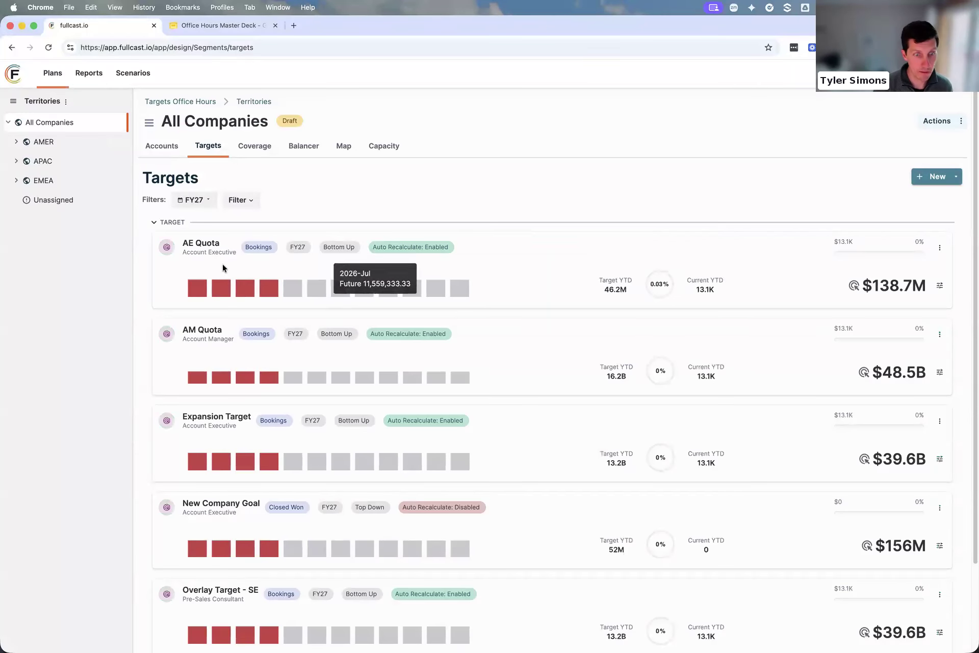
pyautogui.scroll(-3, 217, 336)
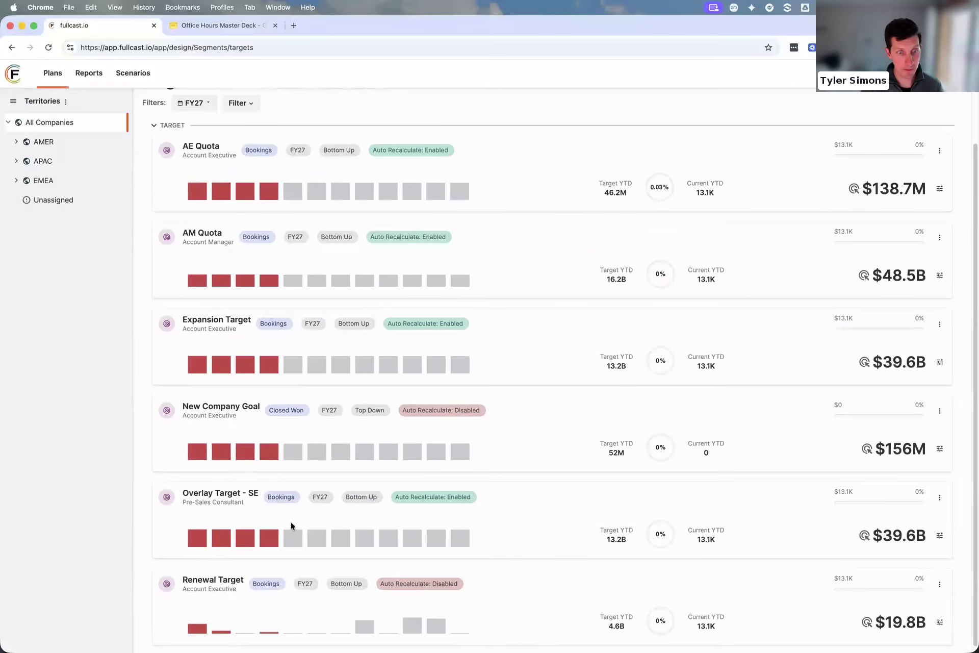
pyautogui.scroll(3, 194, 302)
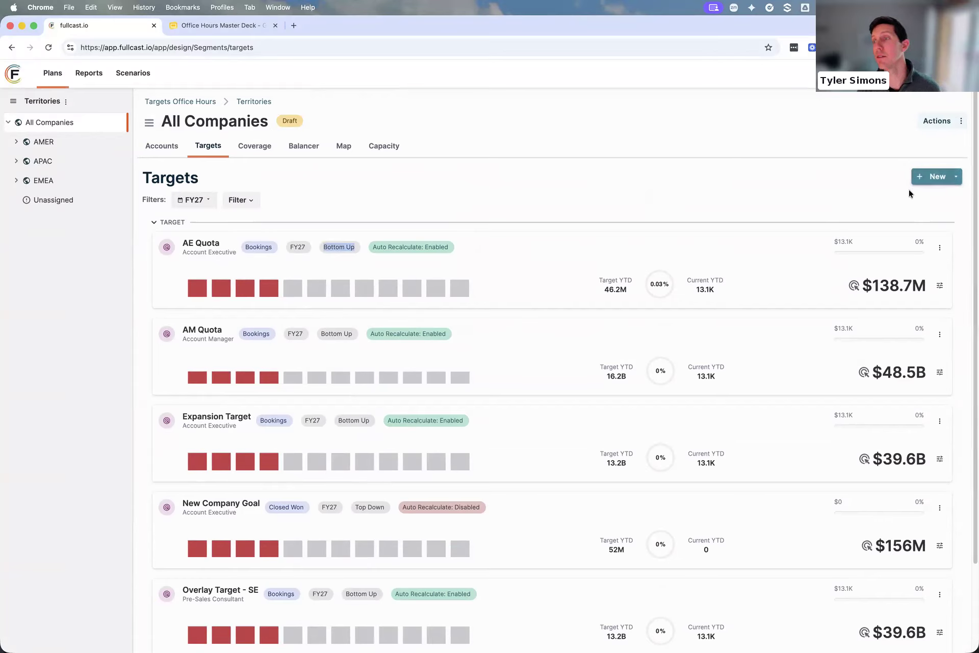
# Start a new bottom-up target with data type Timeseries, split type Split, metric Closed Won and the Account Executive role assigned
pyautogui.click(944, 173)
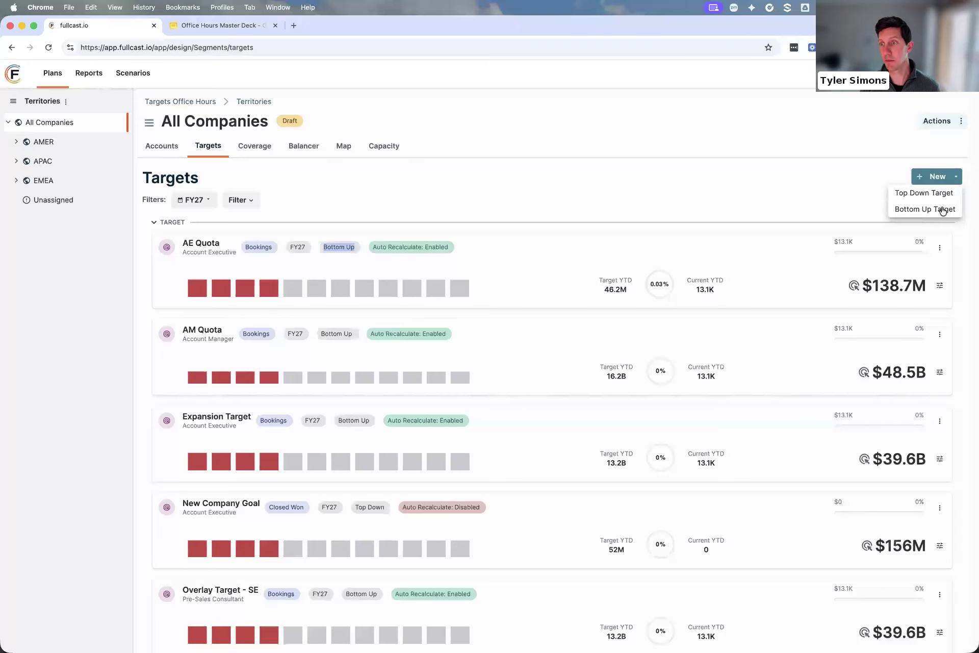
pyautogui.click(918, 211)
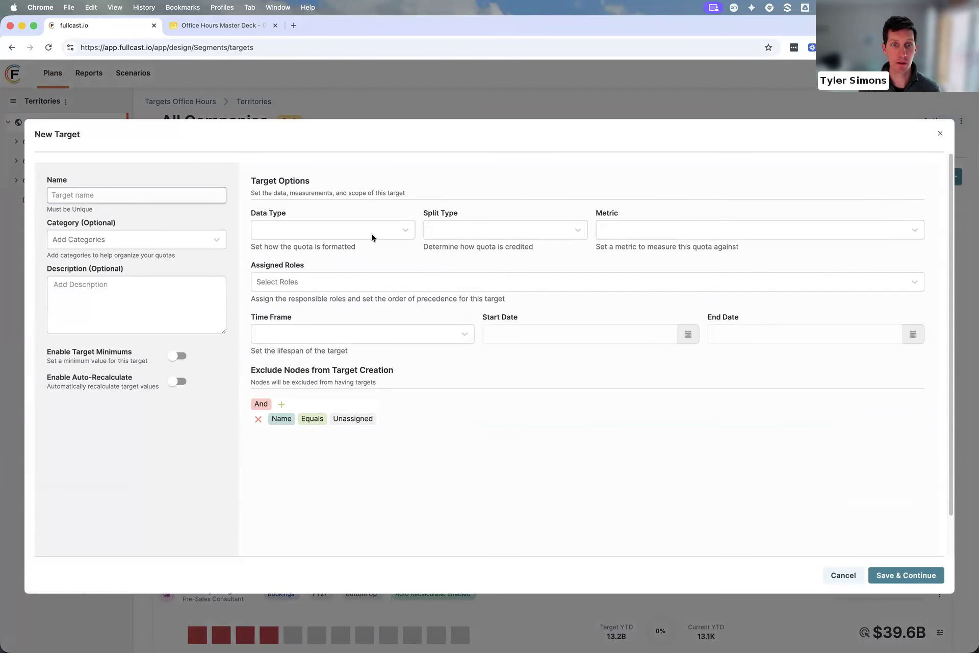
pyautogui.click(400, 231)
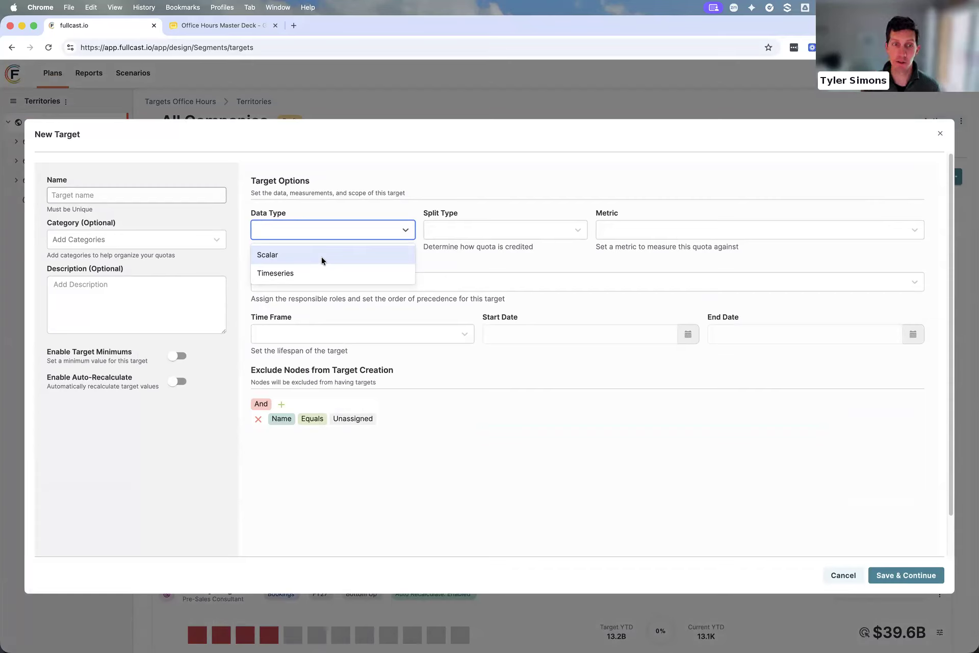
pyautogui.click(327, 272)
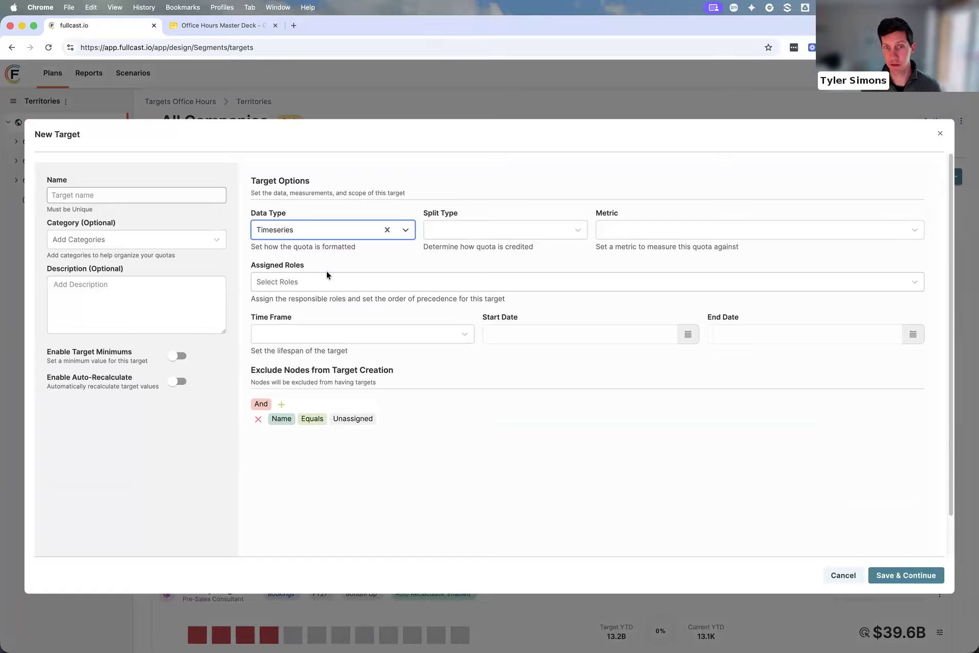
pyautogui.click(491, 234)
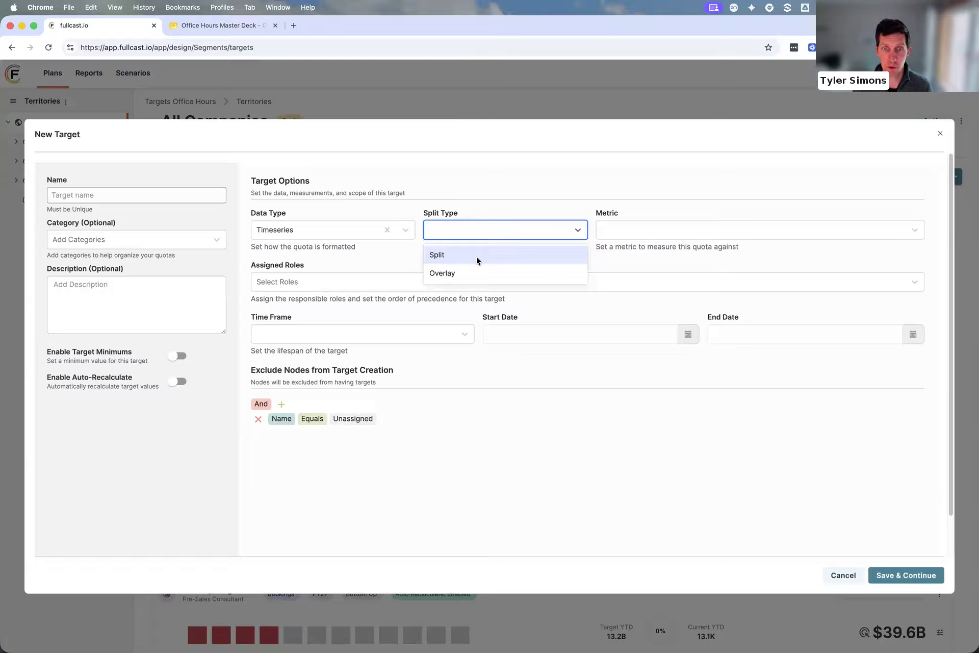
pyautogui.click(477, 256)
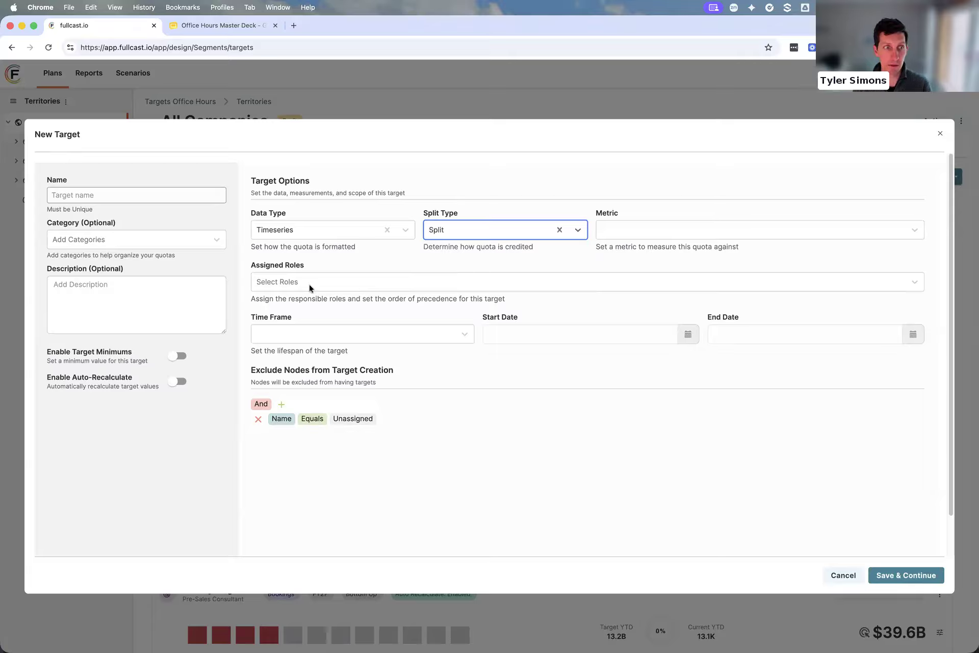
pyautogui.click(641, 228)
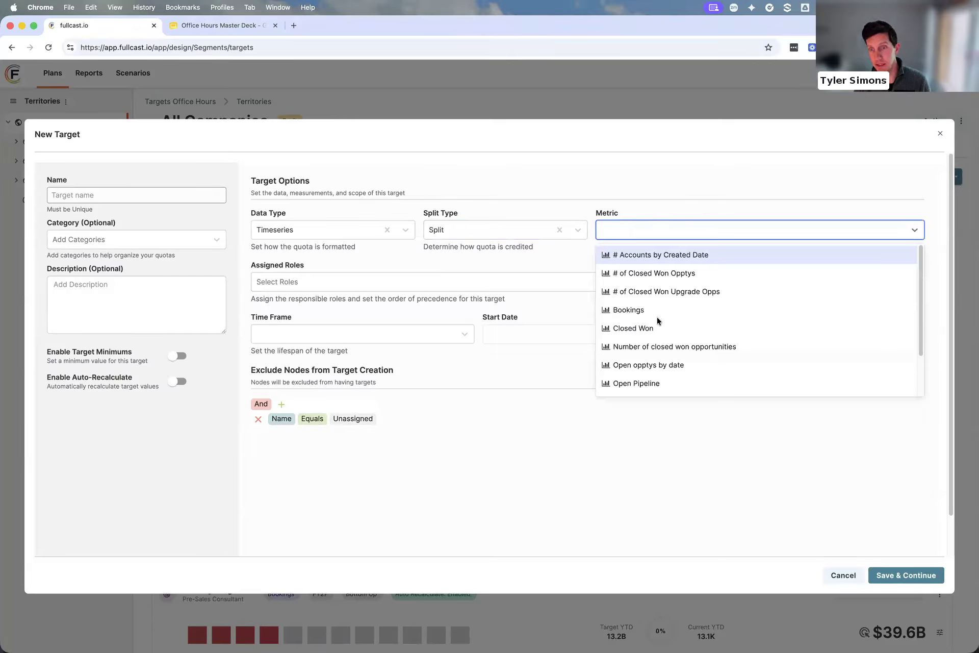
pyautogui.click(647, 328)
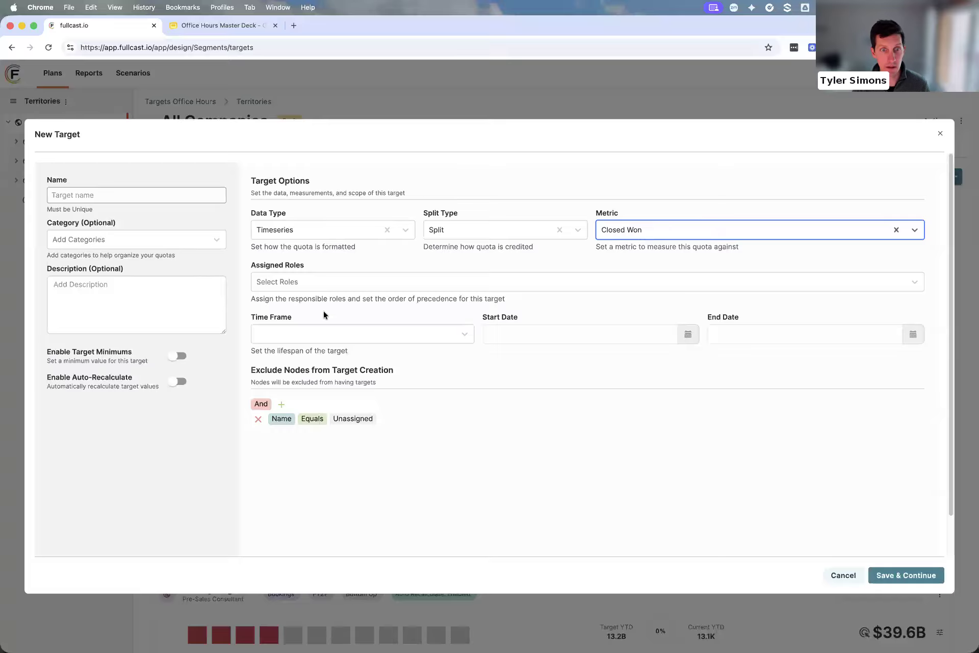
pyautogui.click(294, 287)
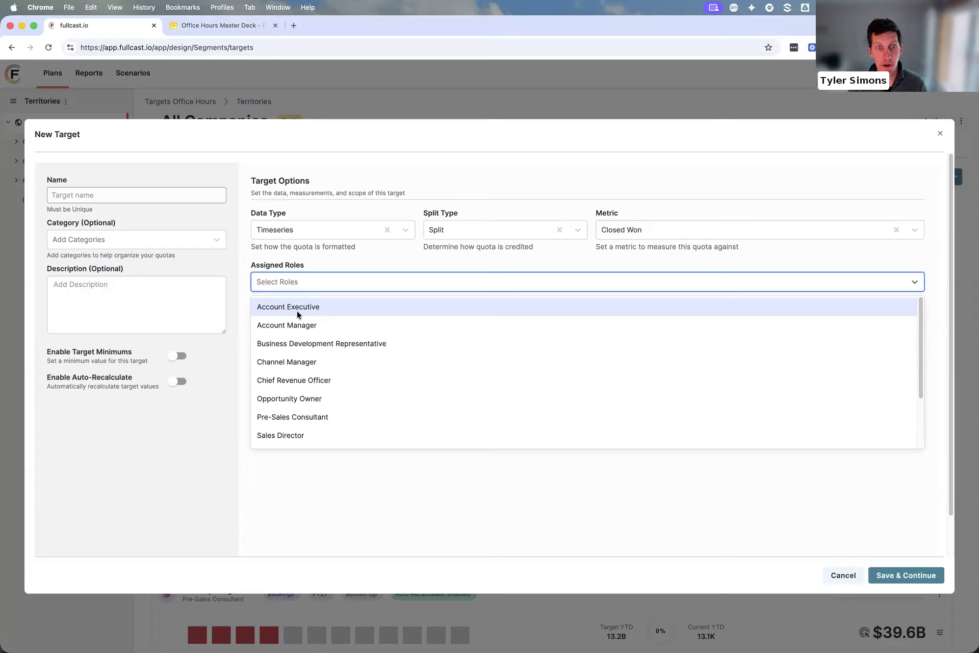
pyautogui.click(297, 309)
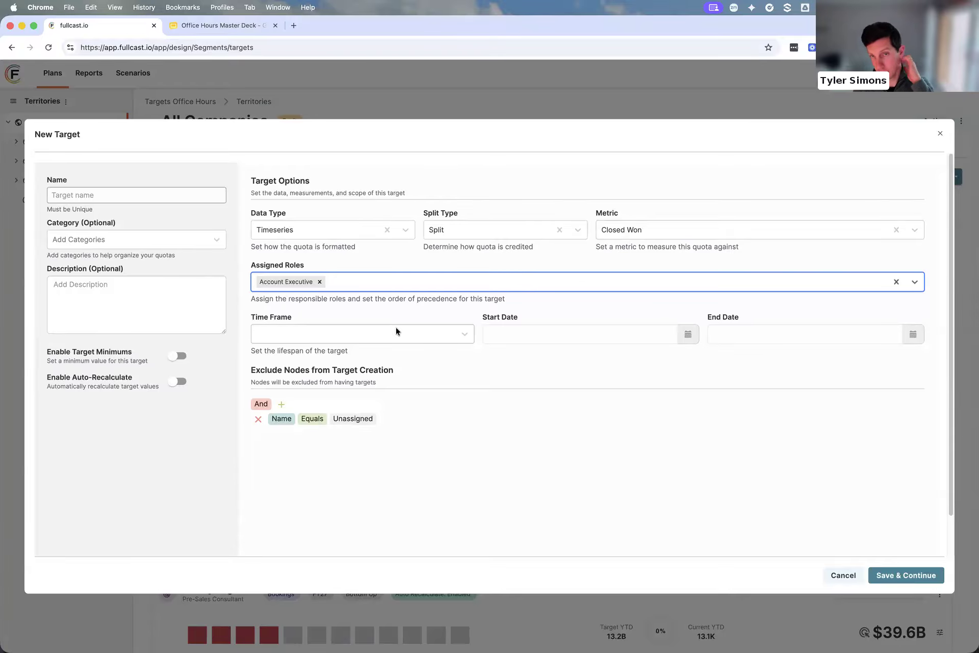
pyautogui.click(413, 284)
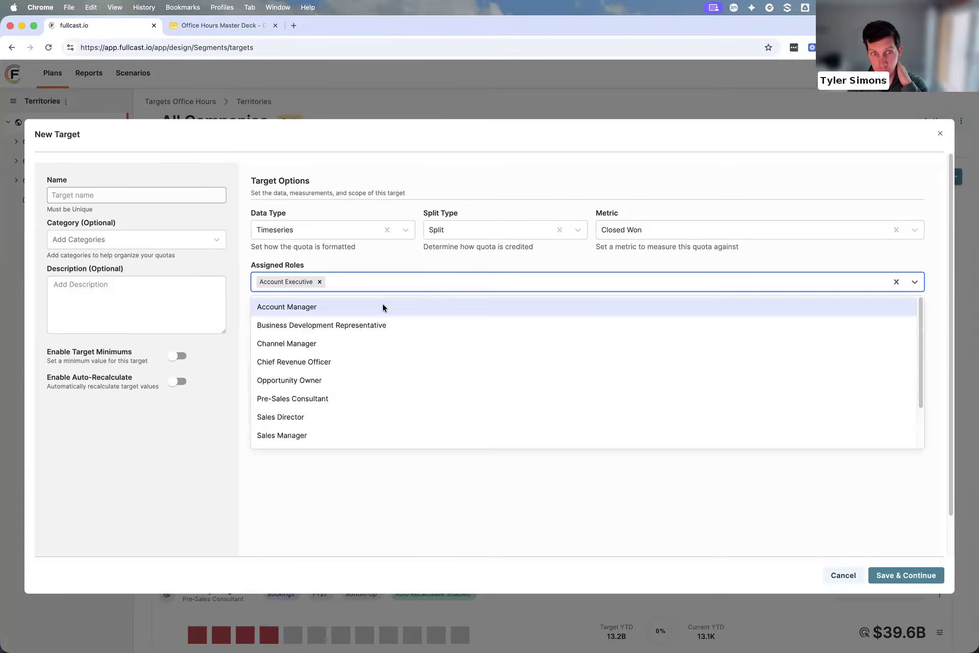
pyautogui.click(377, 330)
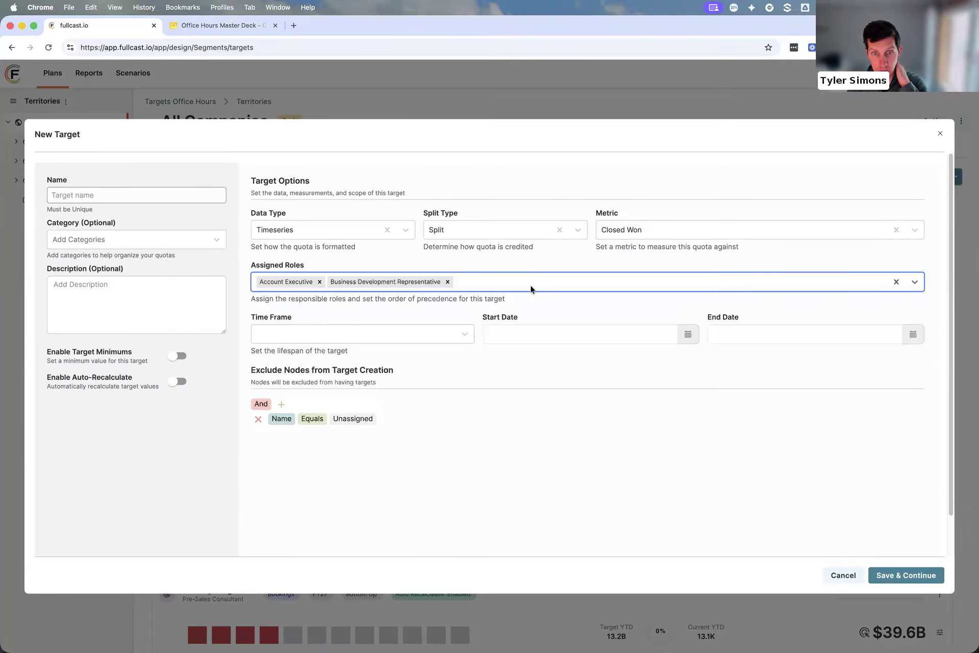
pyautogui.click(531, 287)
pyautogui.click(371, 343)
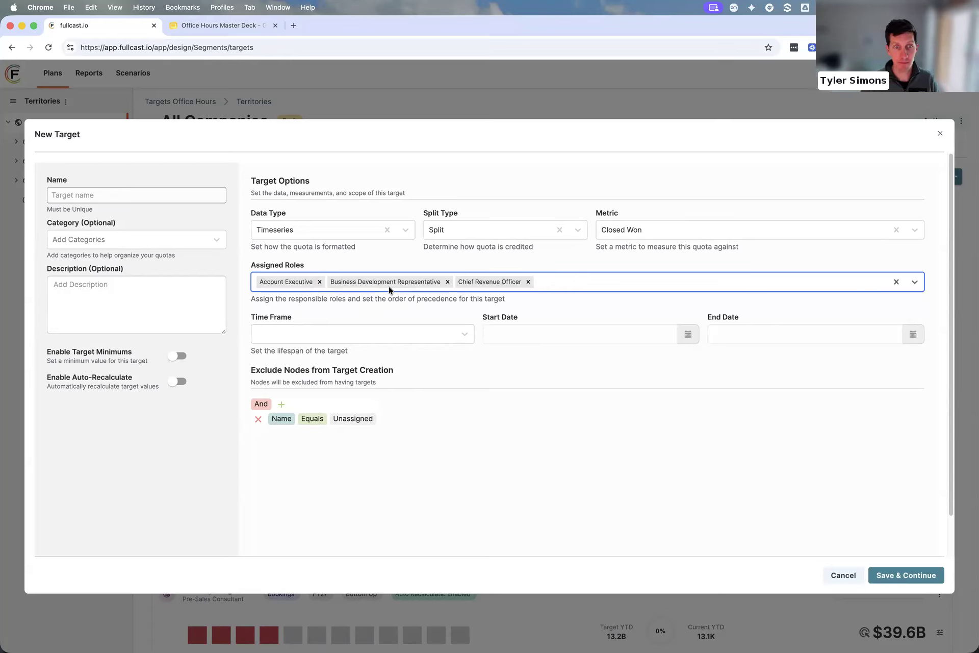
pyautogui.click(528, 281)
pyautogui.click(447, 282)
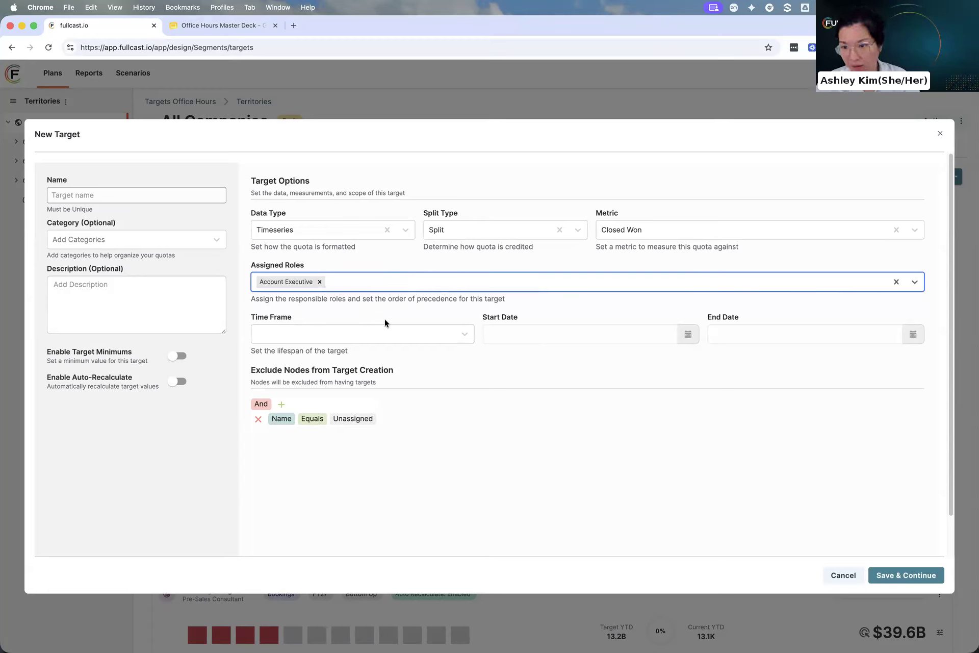
# Add Sales Manager, Sales Vice President and Chief Revenue Officer, in that order, to the target's assigned roles
pyautogui.click(422, 280)
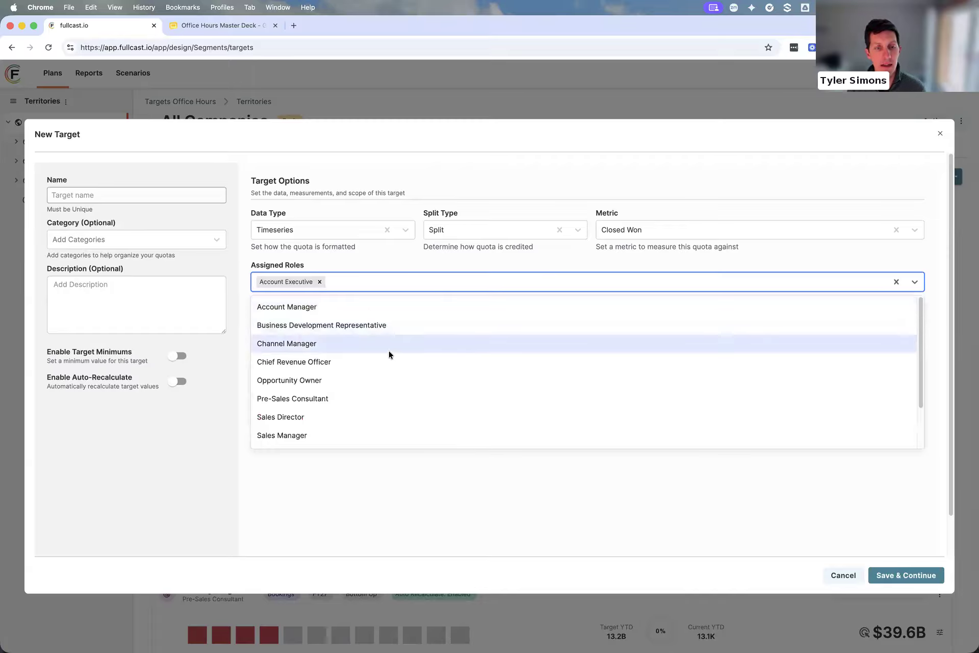
pyautogui.scroll(-1, 383, 357)
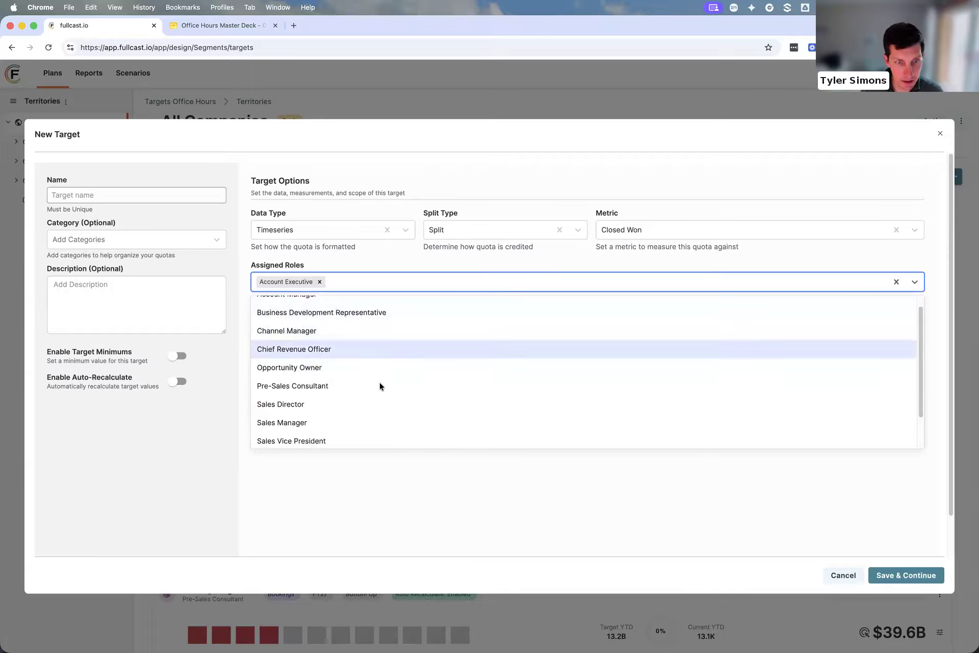
pyautogui.click(362, 414)
pyautogui.click(420, 286)
pyautogui.scroll(-2, 359, 403)
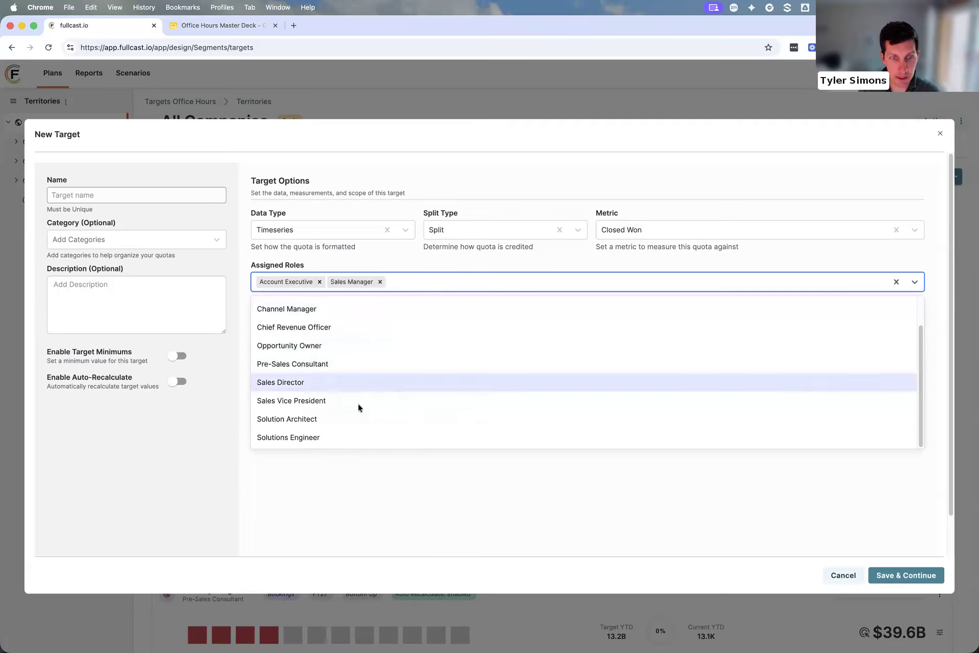
pyautogui.click(407, 403)
pyautogui.click(503, 287)
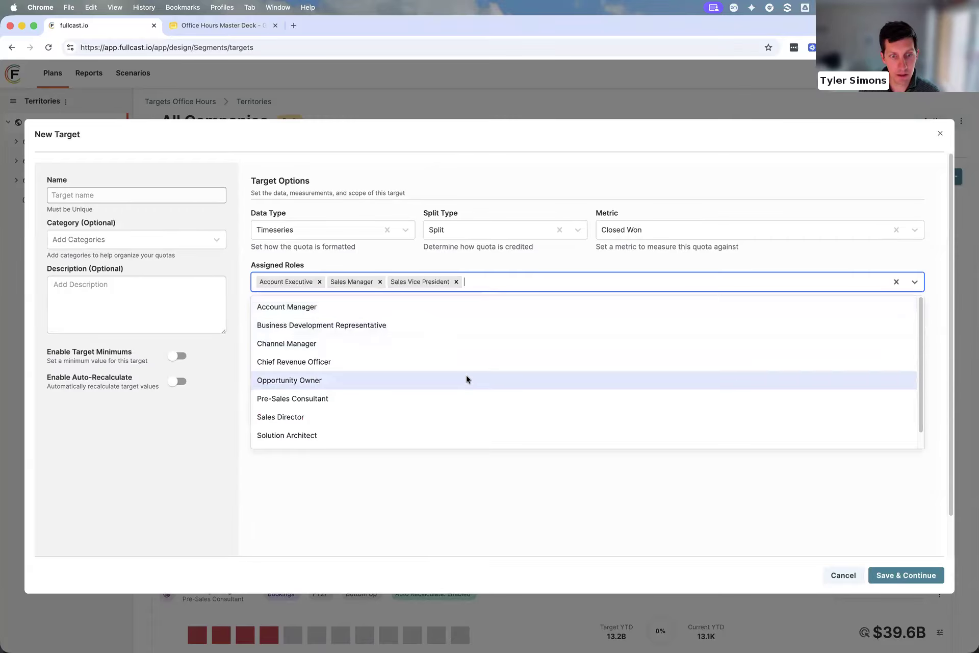
pyautogui.click(455, 362)
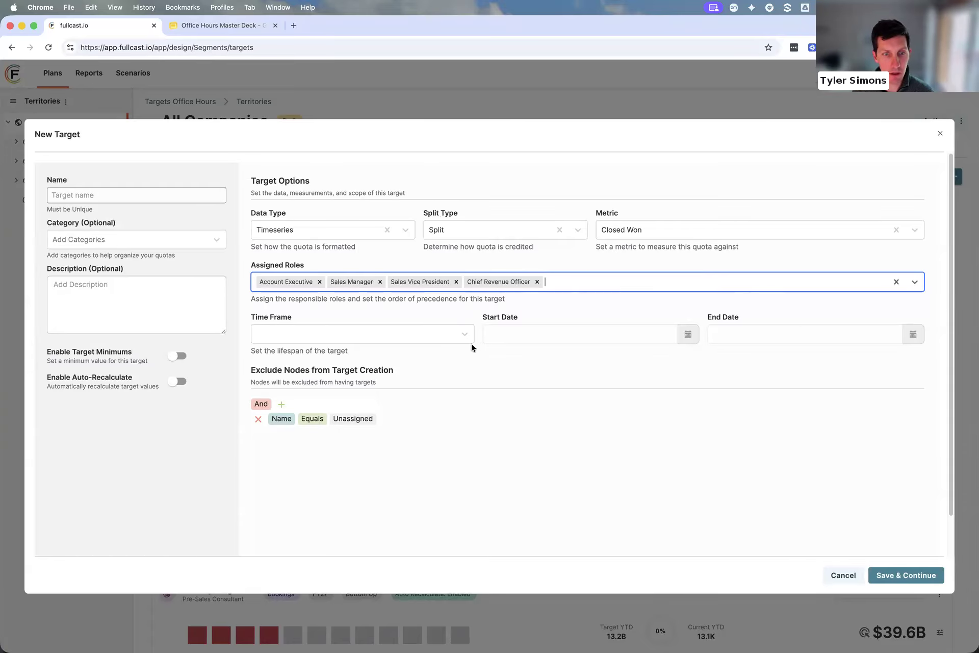
# Set the new target's time frame to FY27 and cancel its creation
pyautogui.click(397, 332)
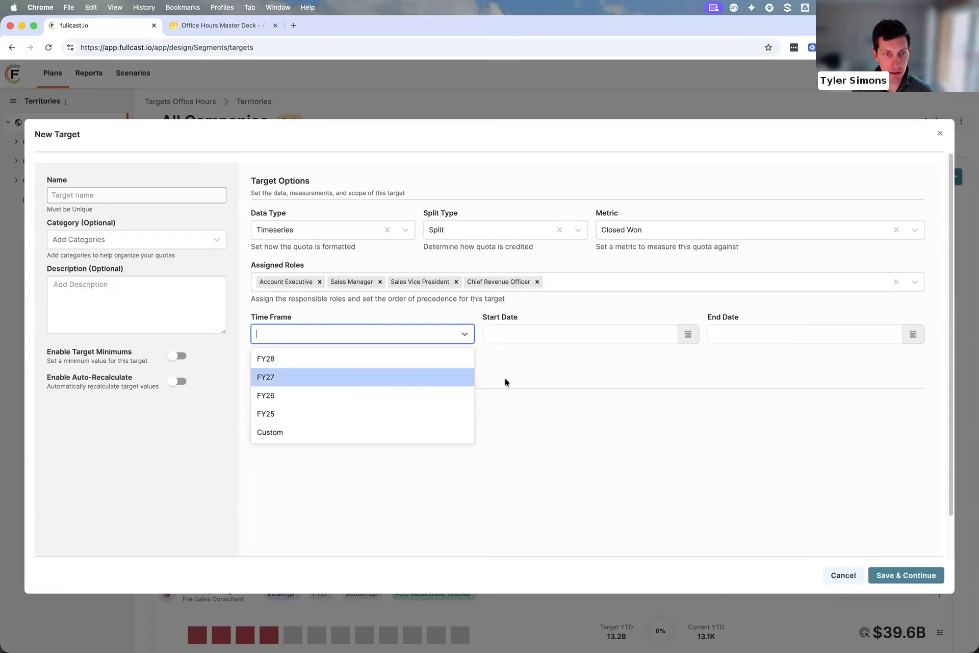
pyautogui.click(355, 377)
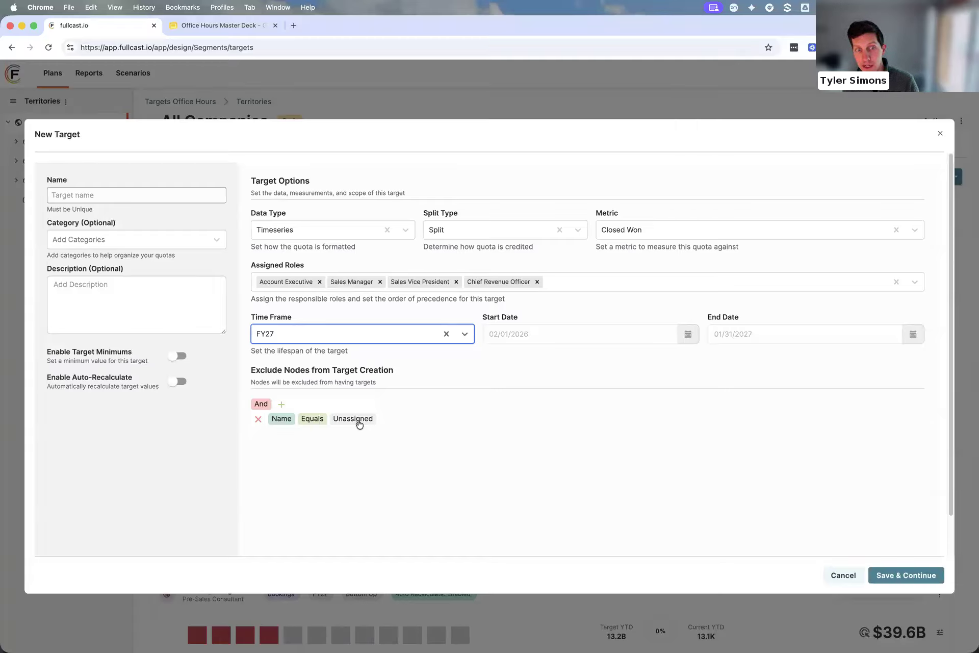
pyautogui.click(281, 404)
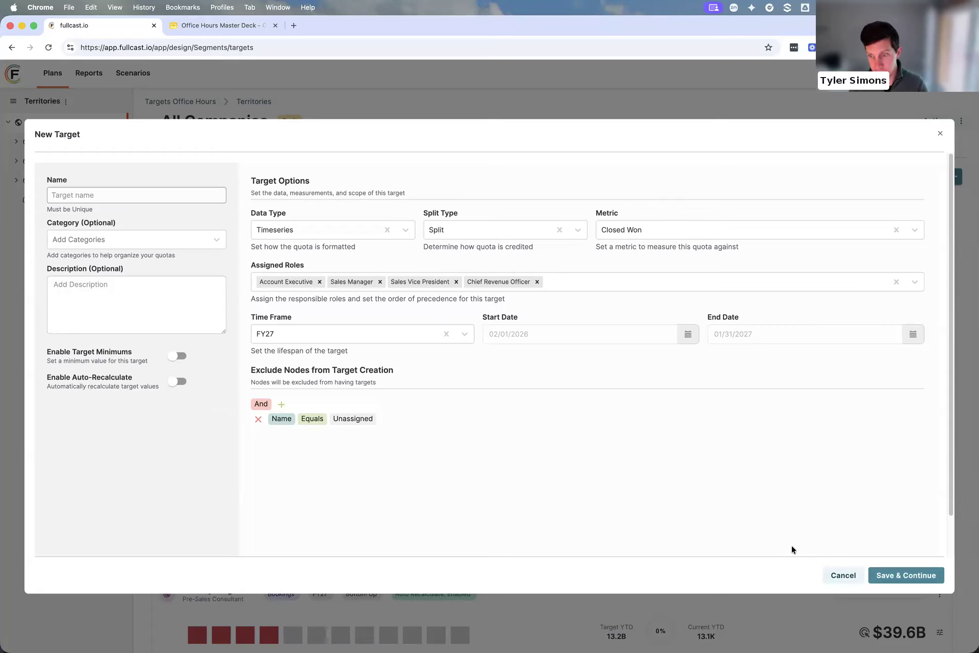
pyautogui.click(841, 576)
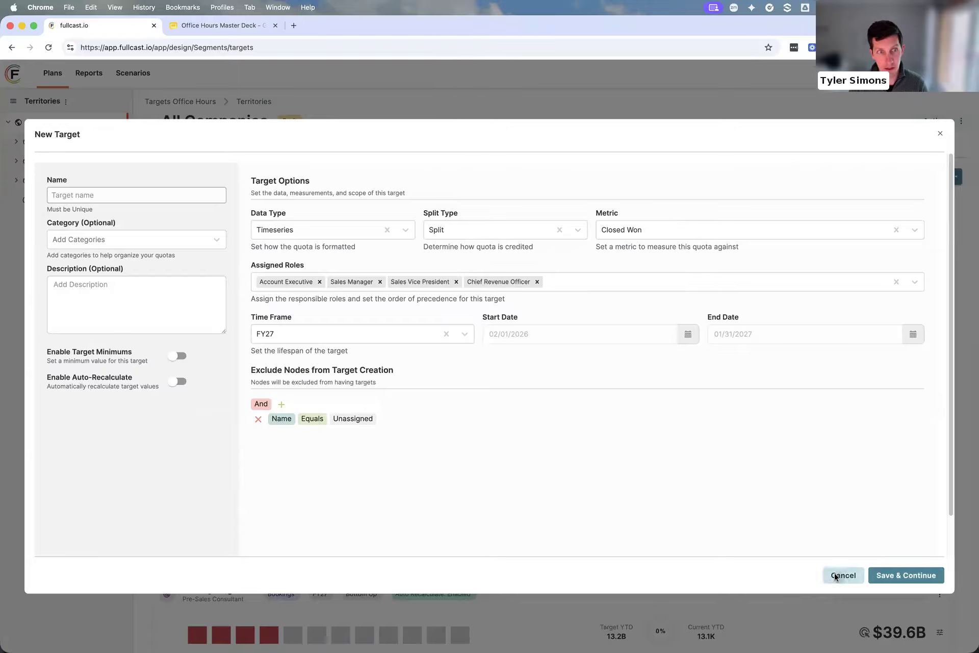
# Open the AE Quota target's details for editing and clear its goal formula for All Companies
pyautogui.moveTo(444, 285)
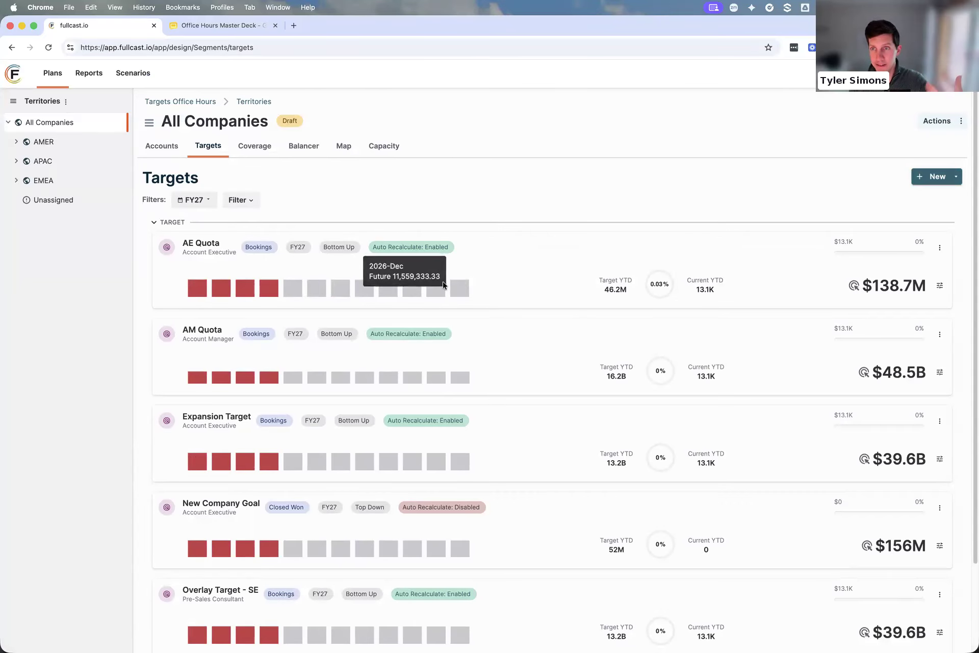
pyautogui.click(196, 245)
pyautogui.click(940, 121)
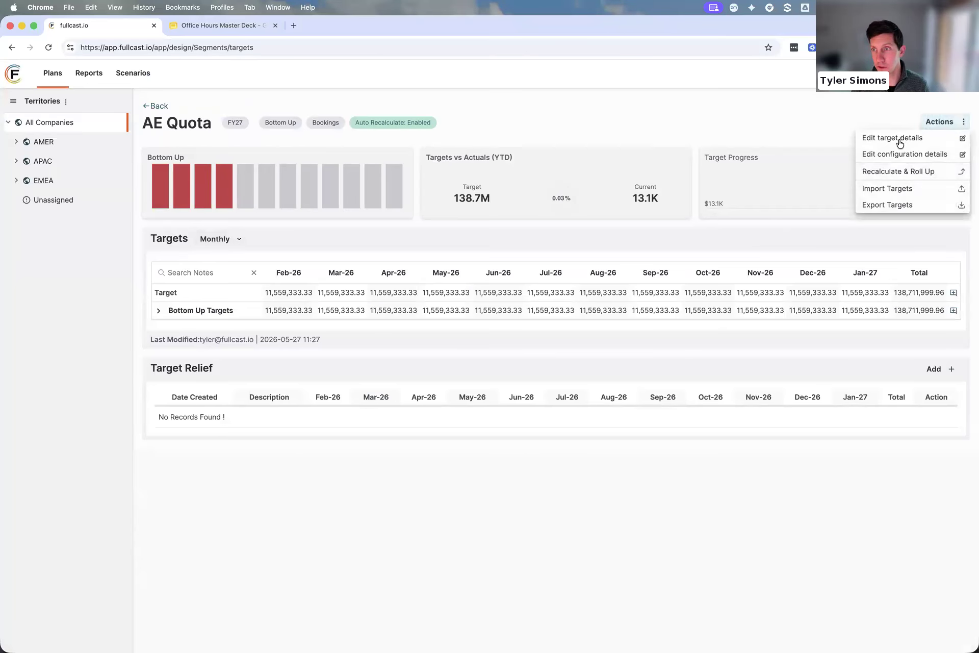
pyautogui.click(902, 138)
pyautogui.moveTo(531, 250); pyautogui.dragTo(377, 243)
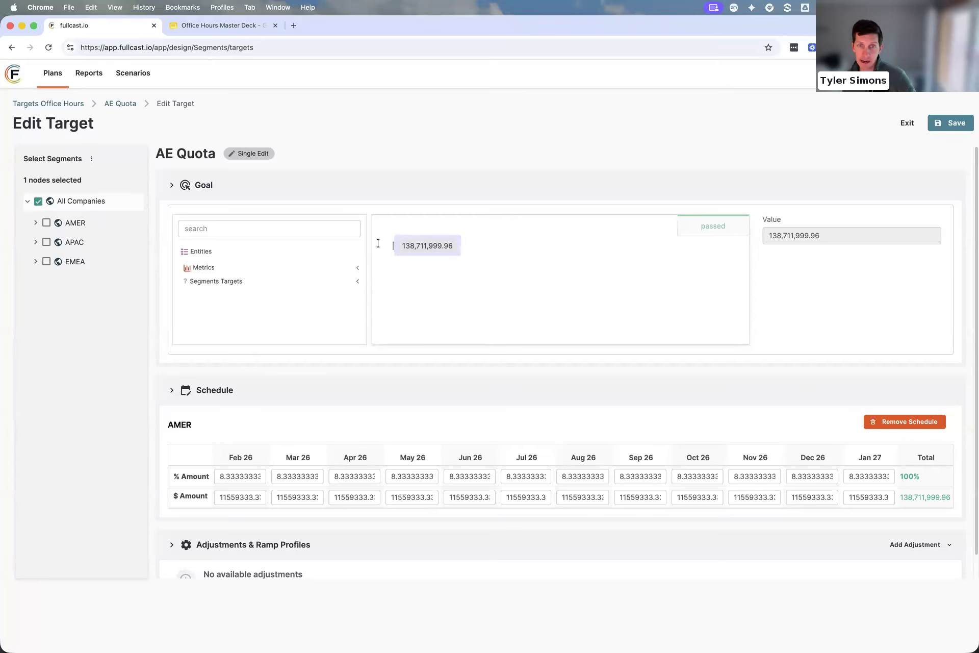
pyautogui.press('BackSpace')
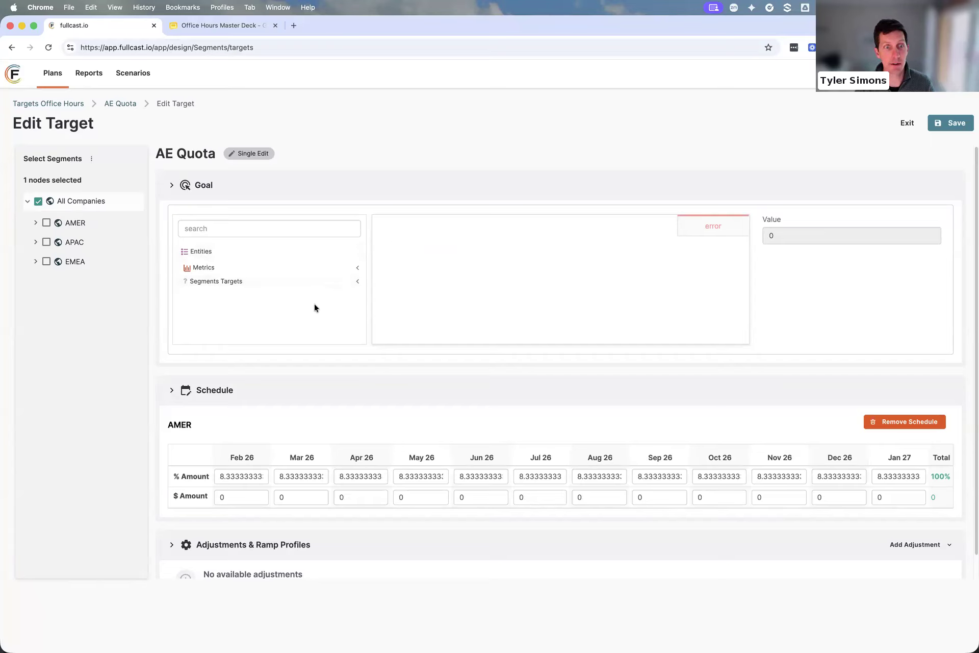
# Set the AE Quota goal to the metric Sum of Bookings Potential for the All Companies node
pyautogui.click(235, 268)
pyautogui.click(238, 234)
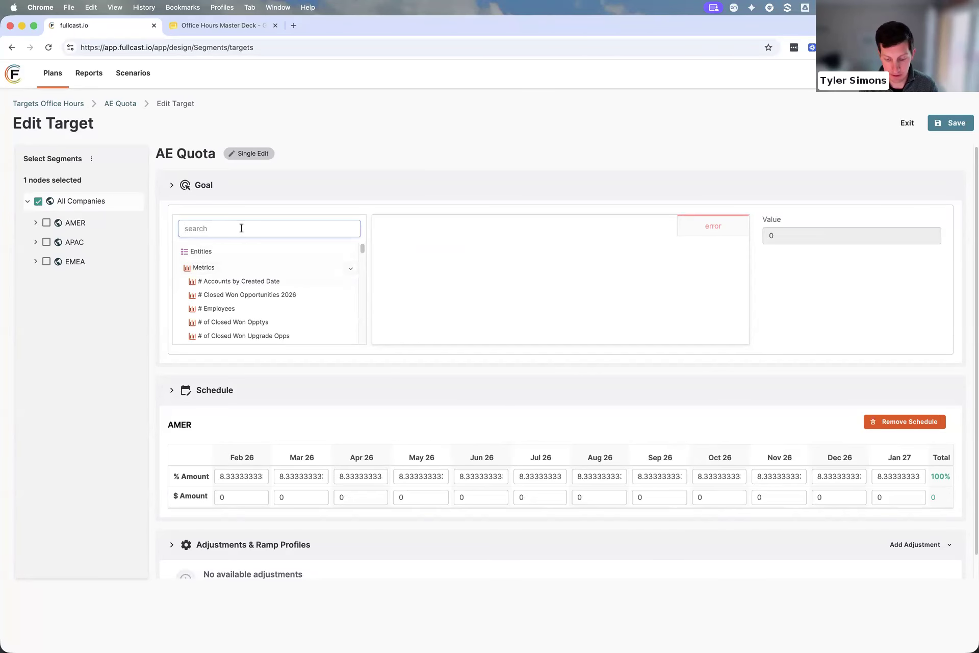
pyautogui.write('sum of')
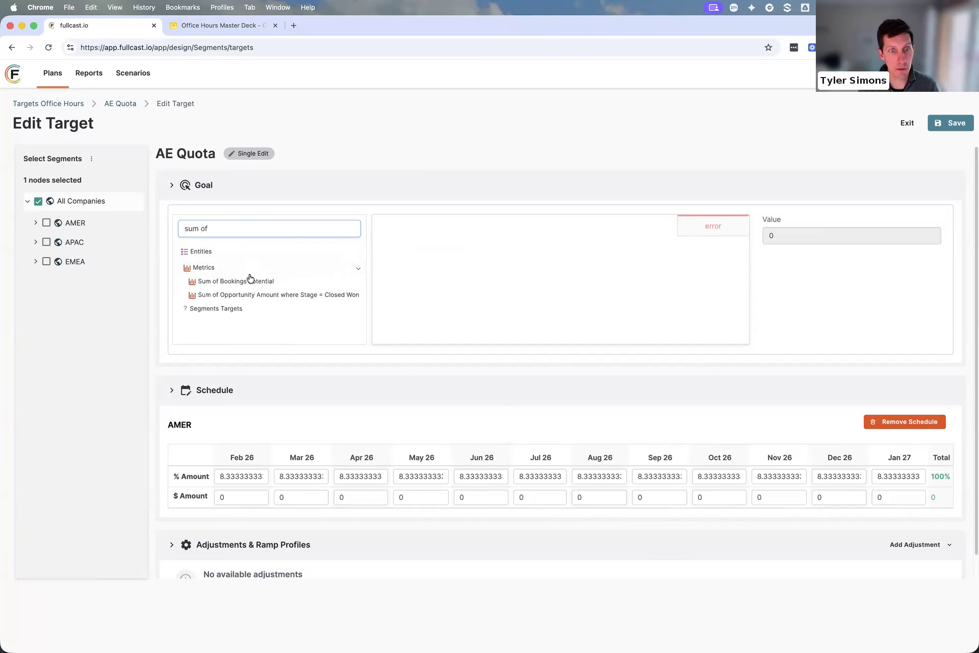
pyautogui.moveTo(286, 285); pyautogui.dragTo(525, 273)
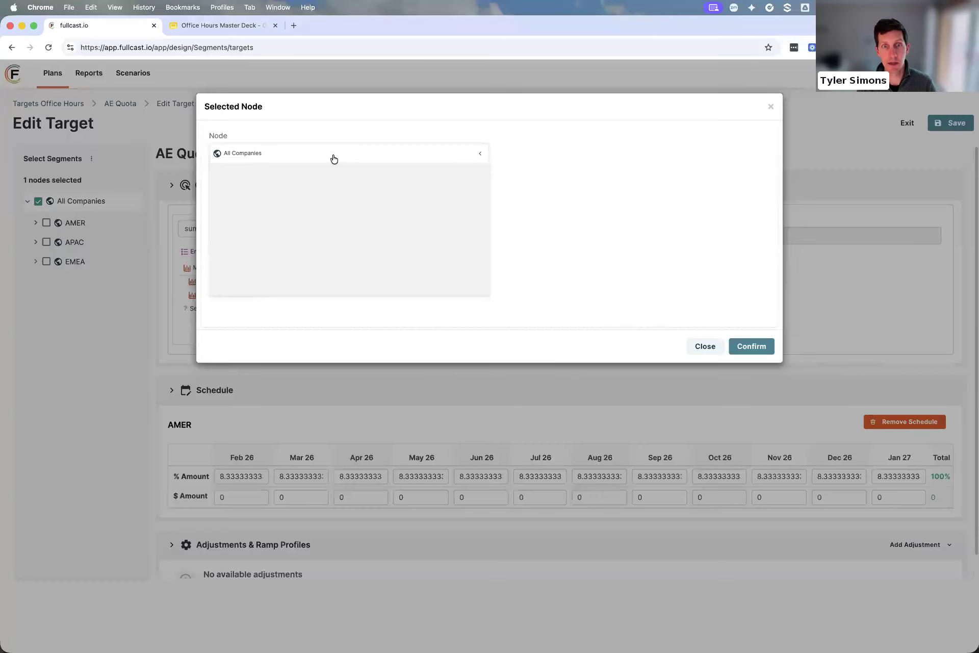
pyautogui.click(332, 158)
pyautogui.click(735, 345)
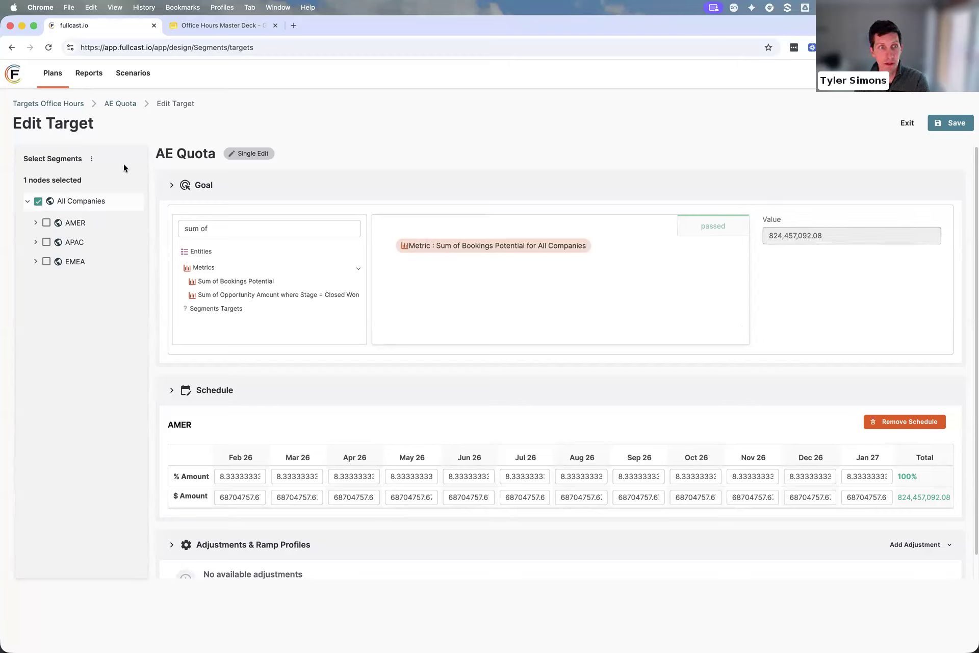
# Select all leaf node targets for AE Quota and expand AMER and its Enterprise segment to view the selection
pyautogui.click(89, 159)
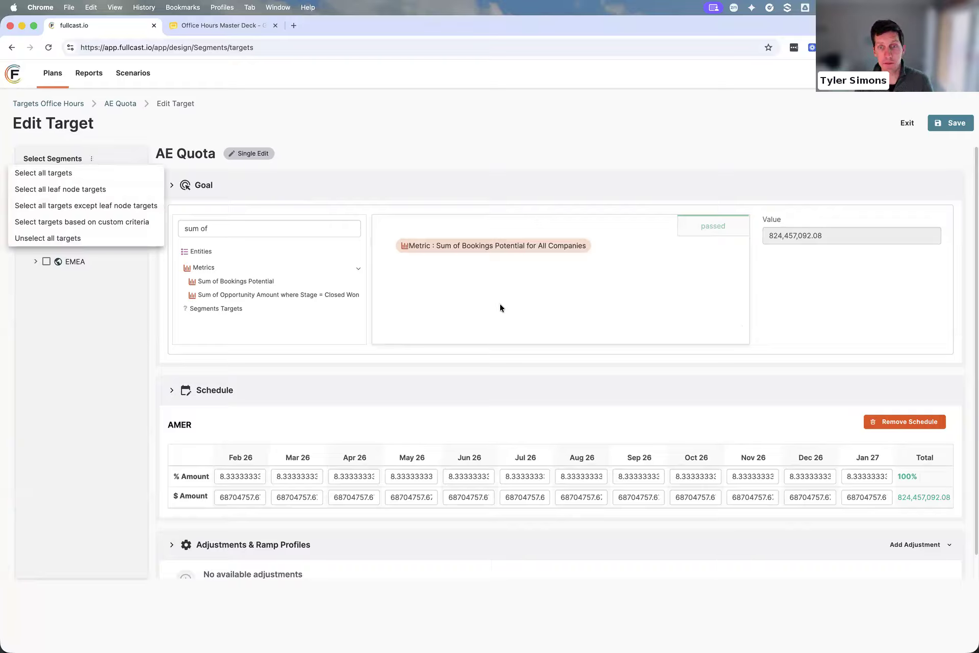
pyautogui.click(470, 304)
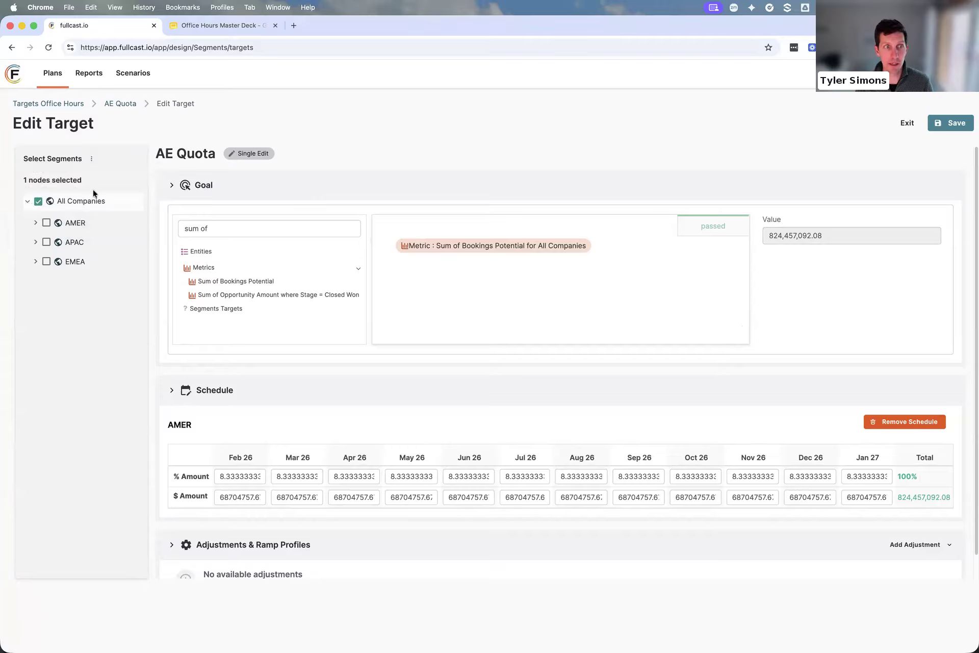
pyautogui.click(92, 160)
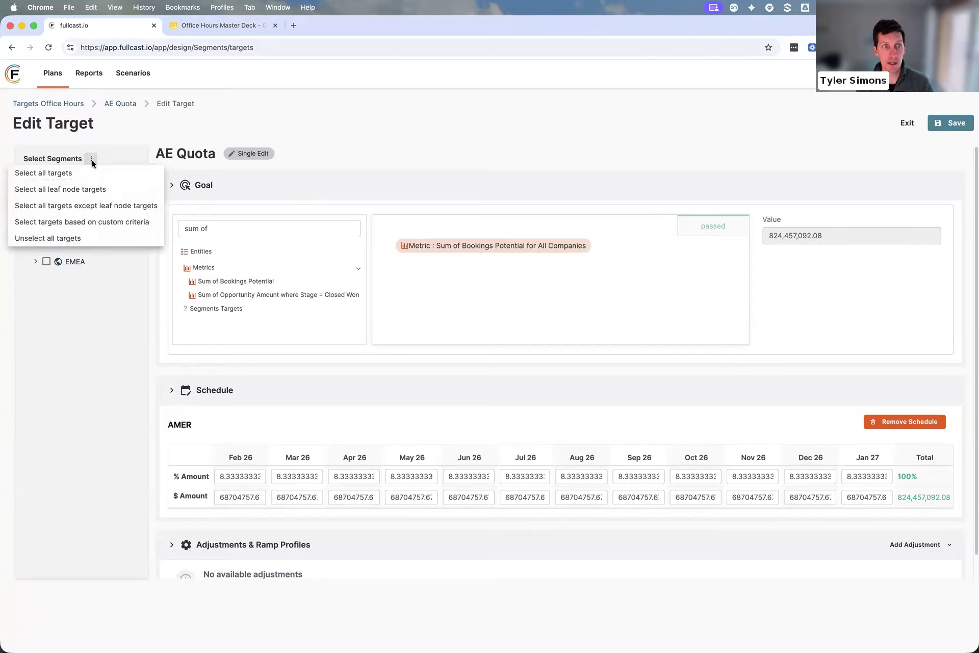
pyautogui.click(74, 193)
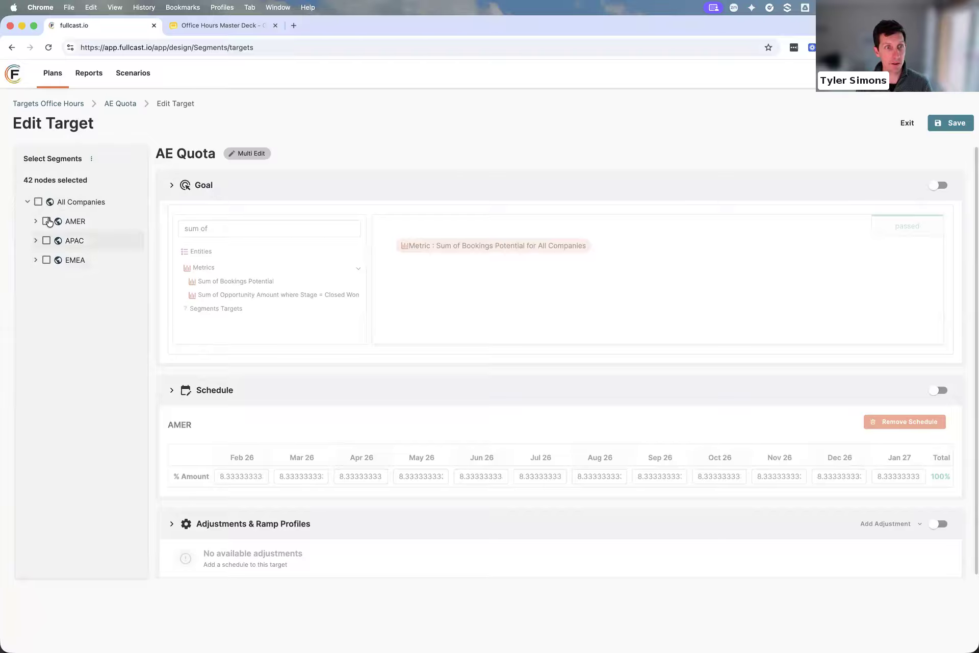
pyautogui.click(36, 221)
pyautogui.click(45, 241)
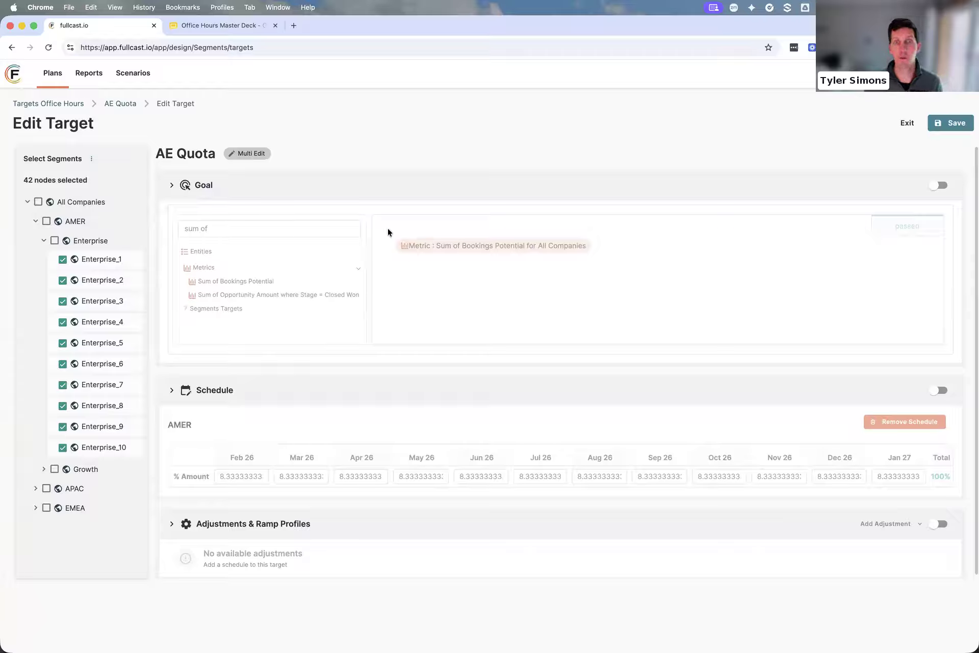
# Enable the goal edit for the selected leaf nodes and expand AMER's Growth segment to check its nodes
pyautogui.click(937, 187)
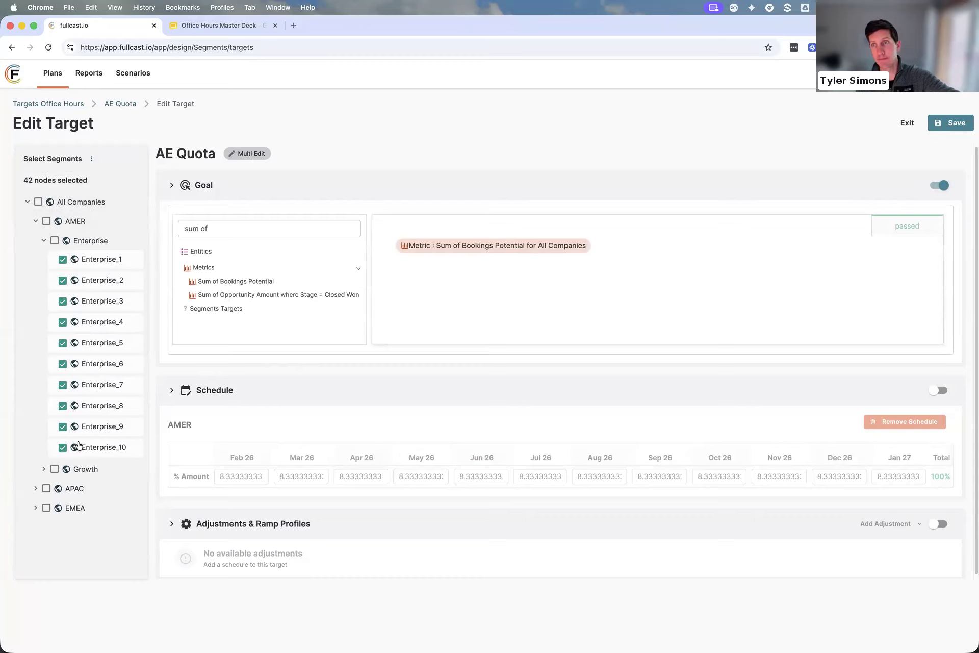
pyautogui.click(44, 468)
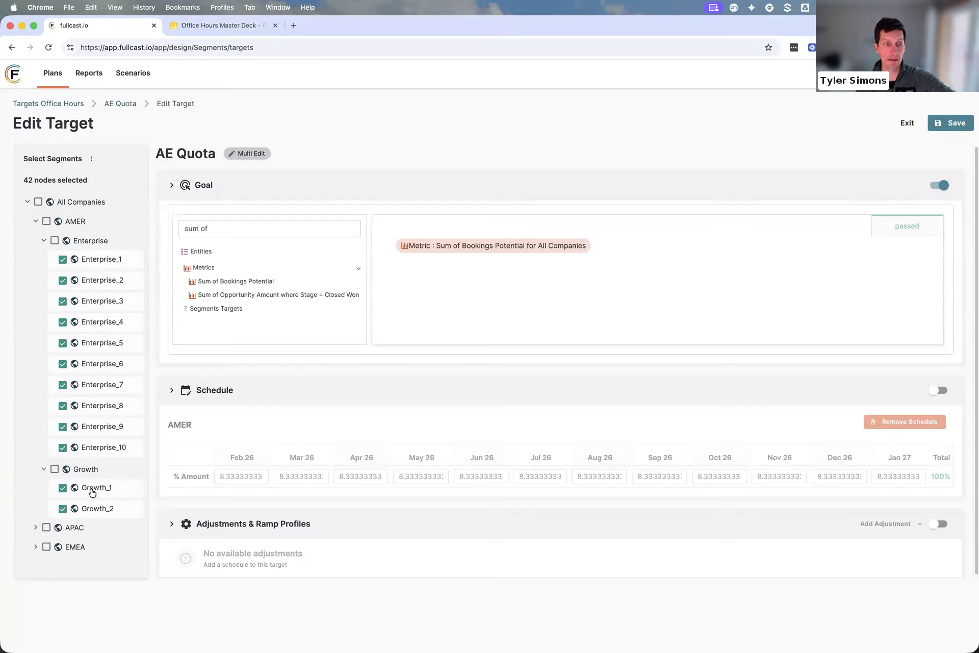
pyautogui.scroll(-1, 89, 541)
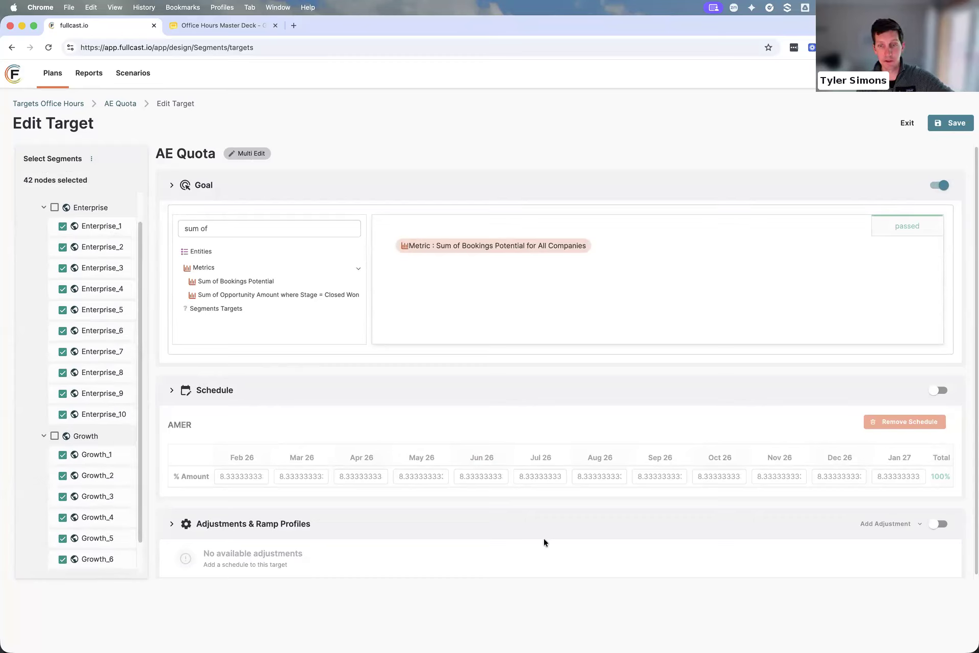
# Enable the schedule edit for the selected nodes and replace the AMER schedule with the EMEA template
pyautogui.click(939, 391)
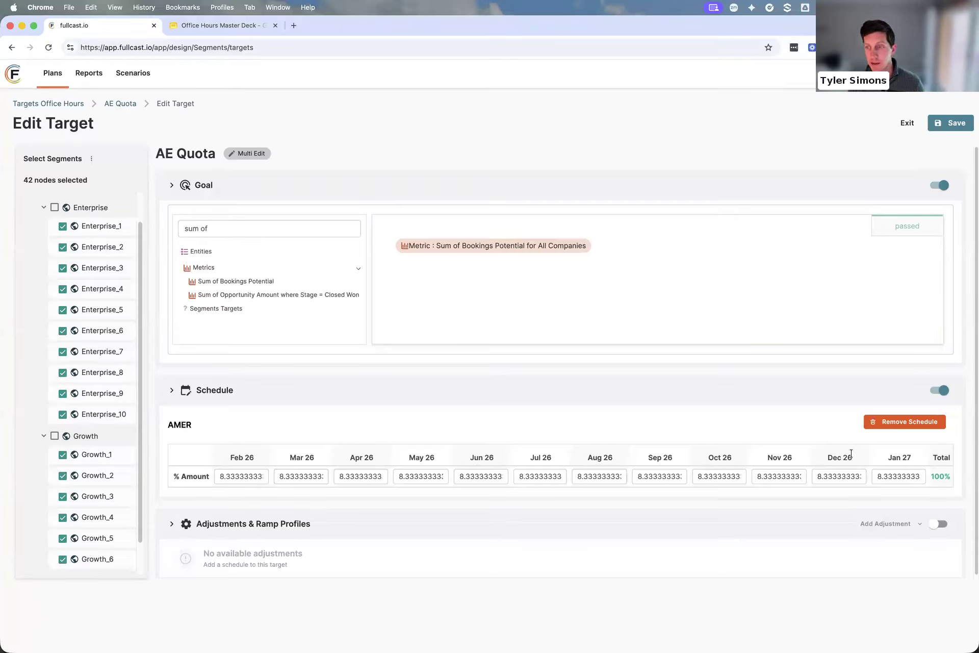
pyautogui.click(901, 422)
pyautogui.click(901, 422)
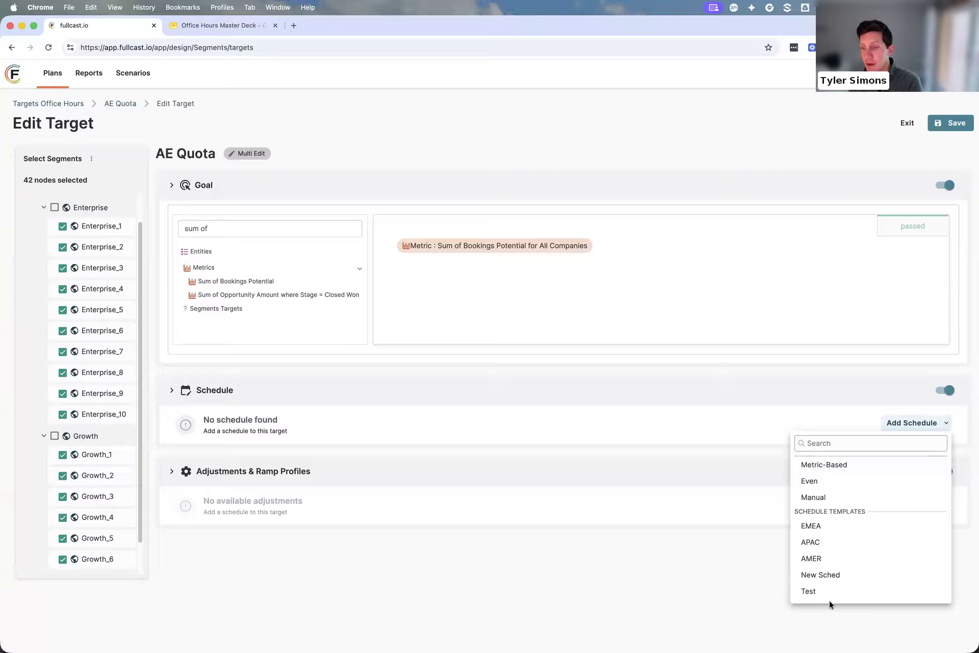
pyautogui.click(831, 527)
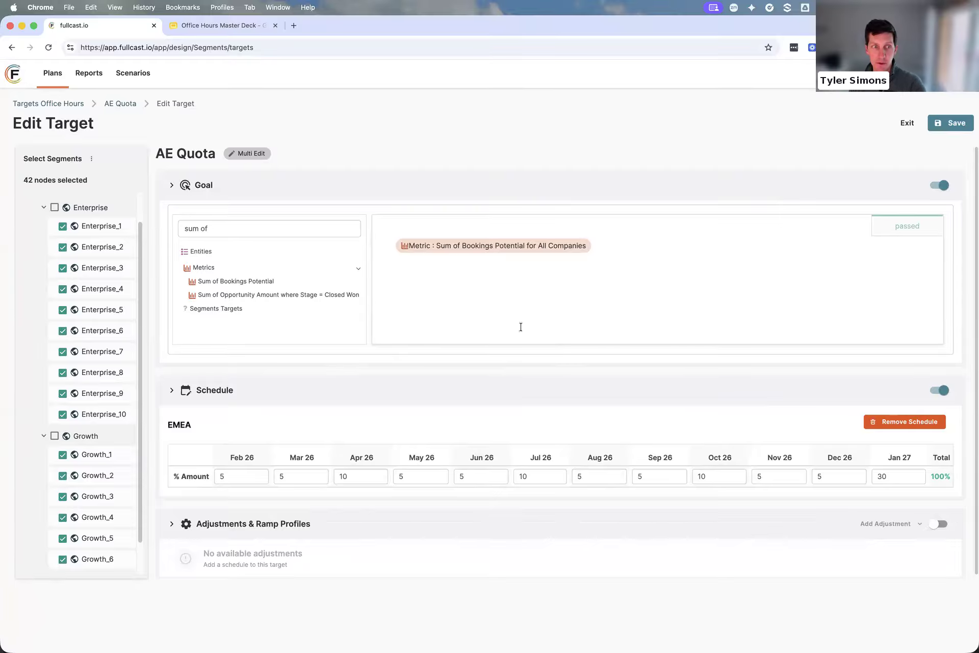
# Leave the AE Quota editor without saving and return to the All Companies target list
pyautogui.click(908, 124)
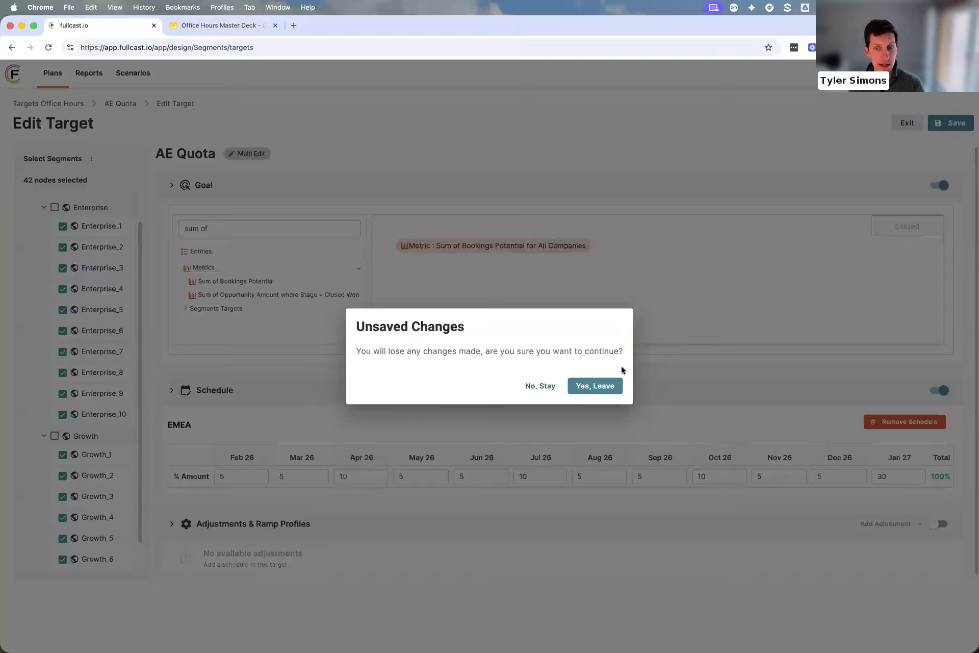
pyautogui.click(602, 389)
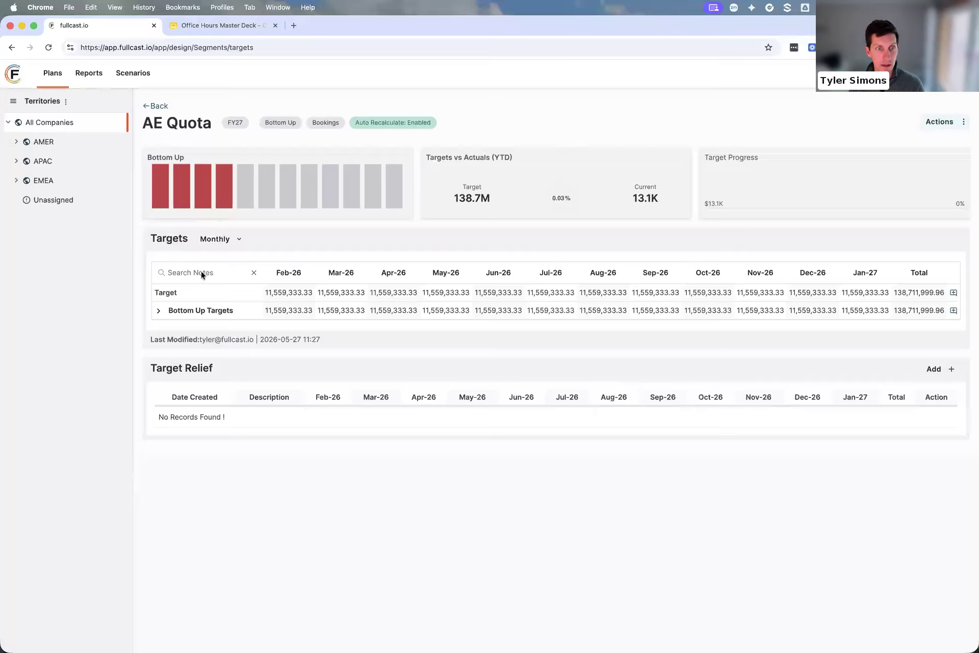
pyautogui.click(159, 106)
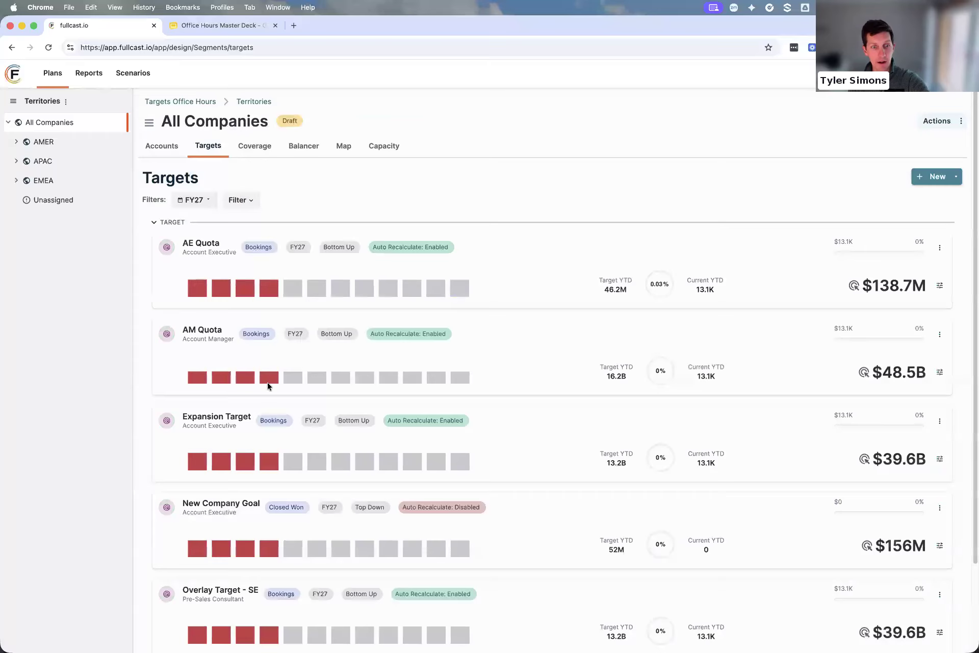
# Open the targets of the Growth_1 territory under AMER's Growth segment
pyautogui.click(19, 142)
pyautogui.click(26, 180)
pyautogui.click(72, 200)
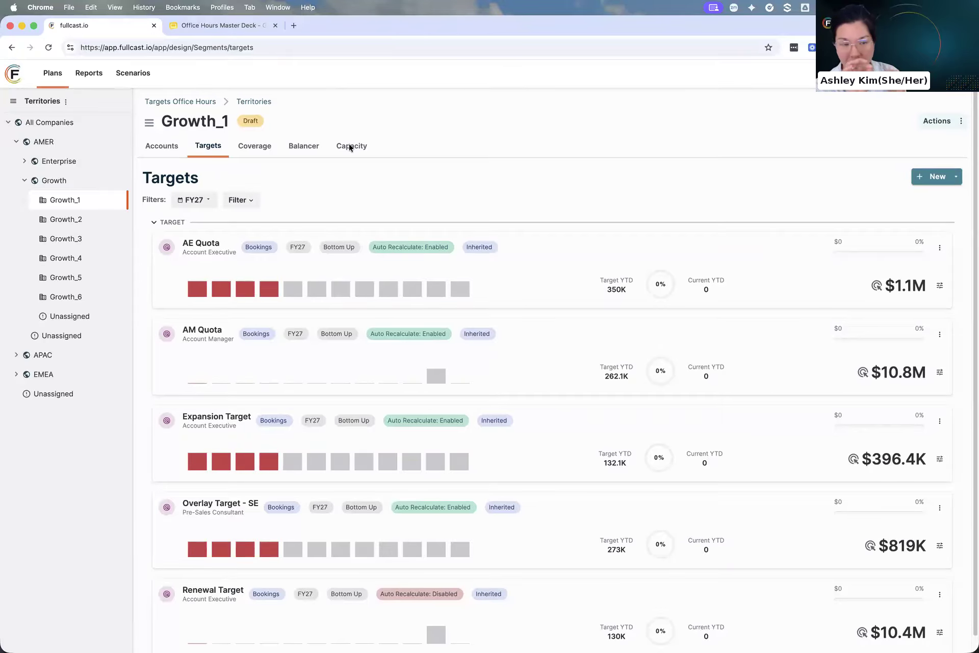
# Duplicate the browser tab, open the plan's Team Organization in the copy and expand the AMER team
pyautogui.rightClick(102, 29)
pyautogui.click(142, 97)
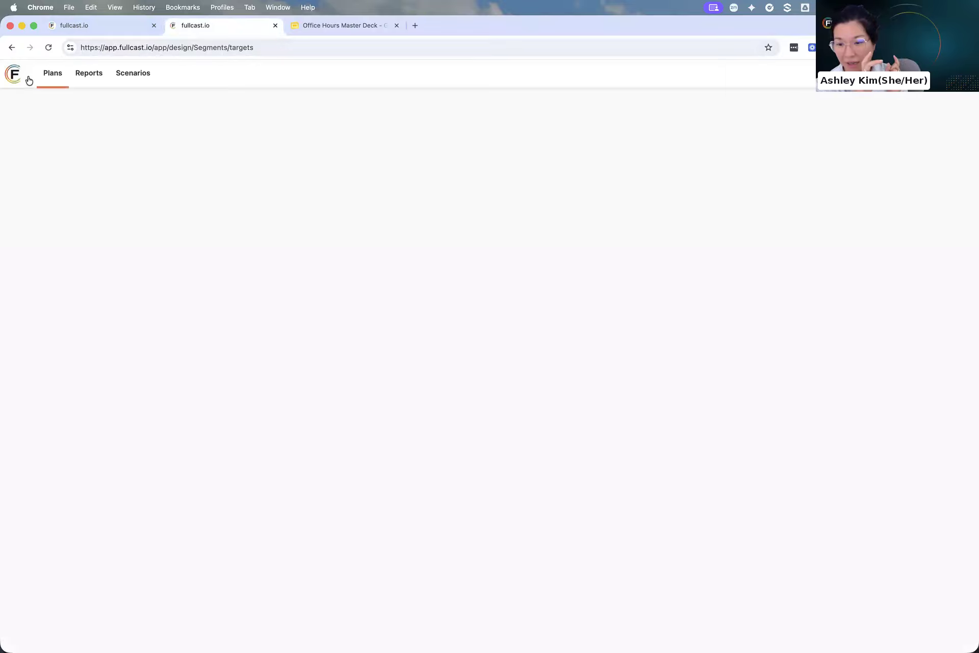
pyautogui.click(48, 73)
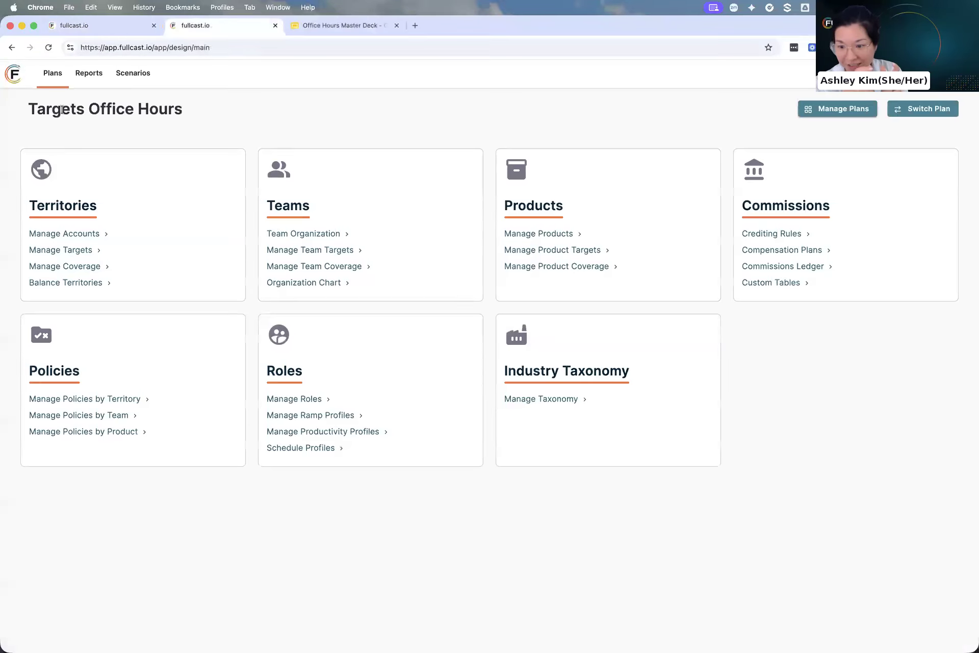
pyautogui.click(303, 233)
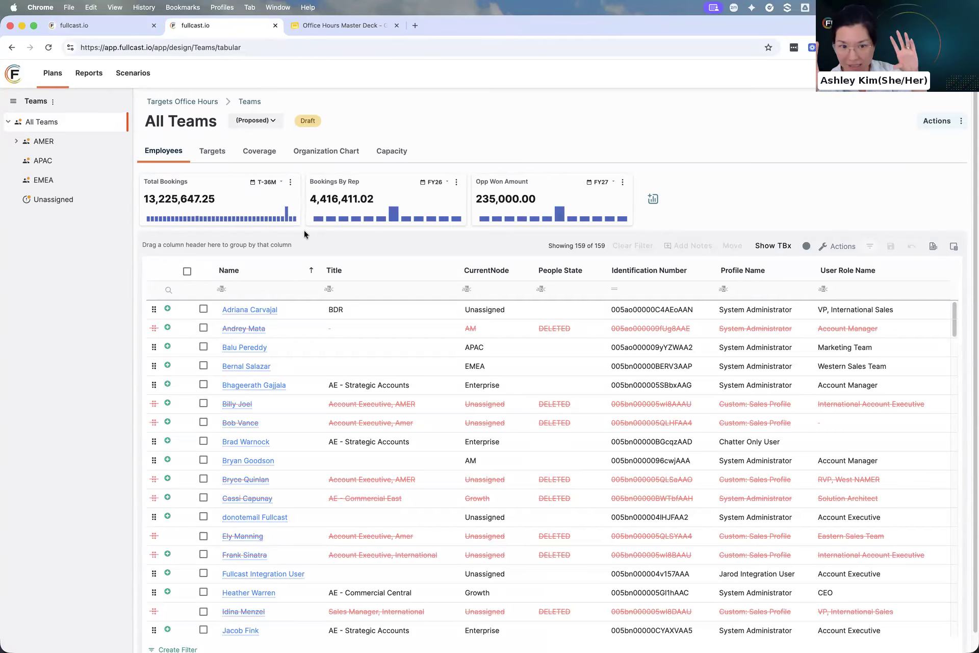
pyautogui.click(16, 141)
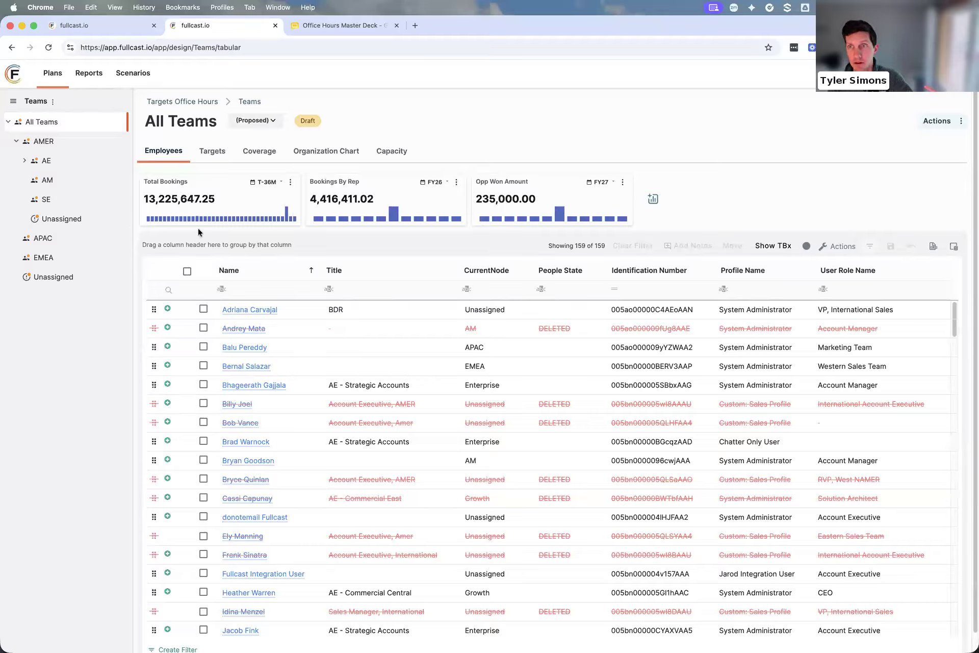
# Open the Sales Engineer Quota target for All Teams and expand its bottom-up targets by region
pyautogui.moveTo(196, 224)
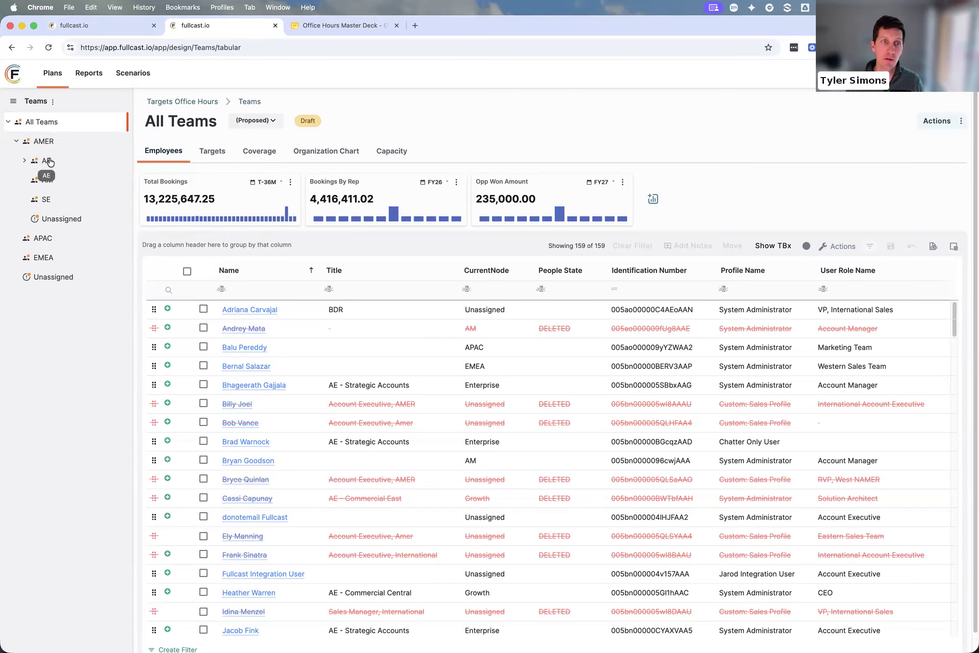
pyautogui.click(223, 153)
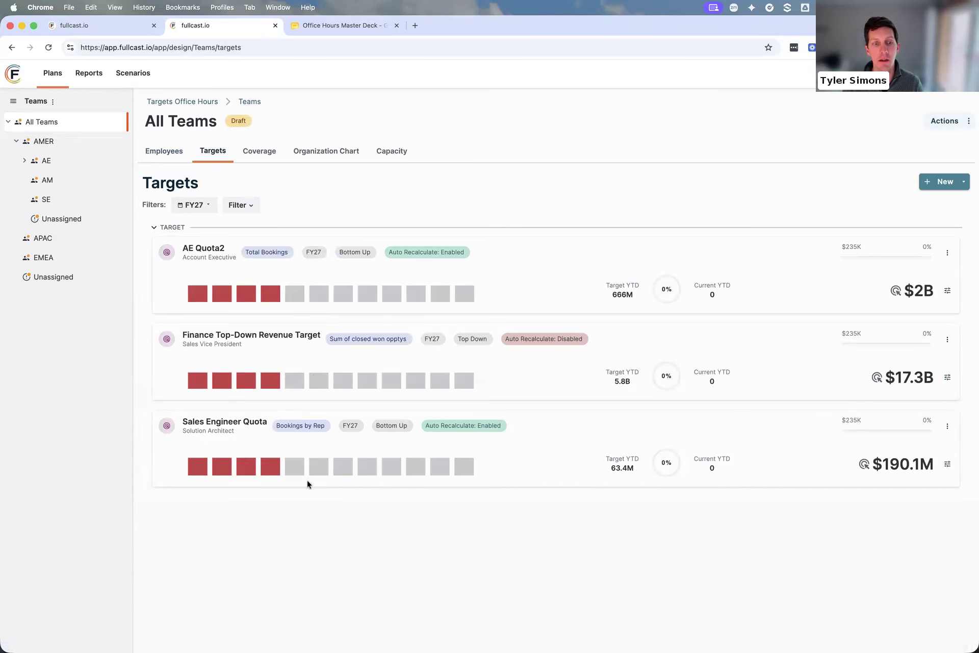
pyautogui.click(216, 426)
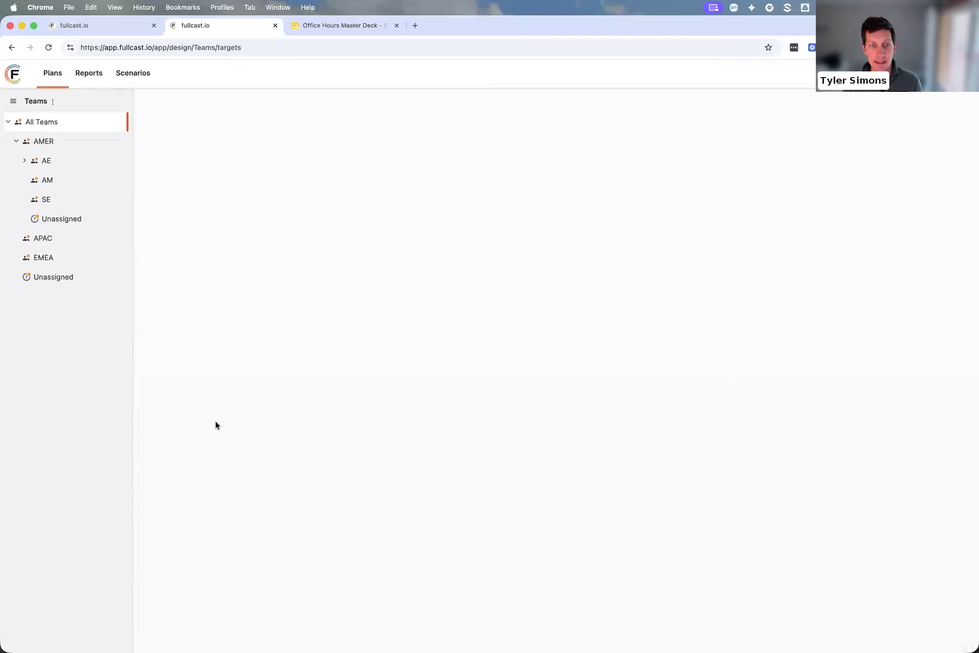
pyautogui.click(159, 310)
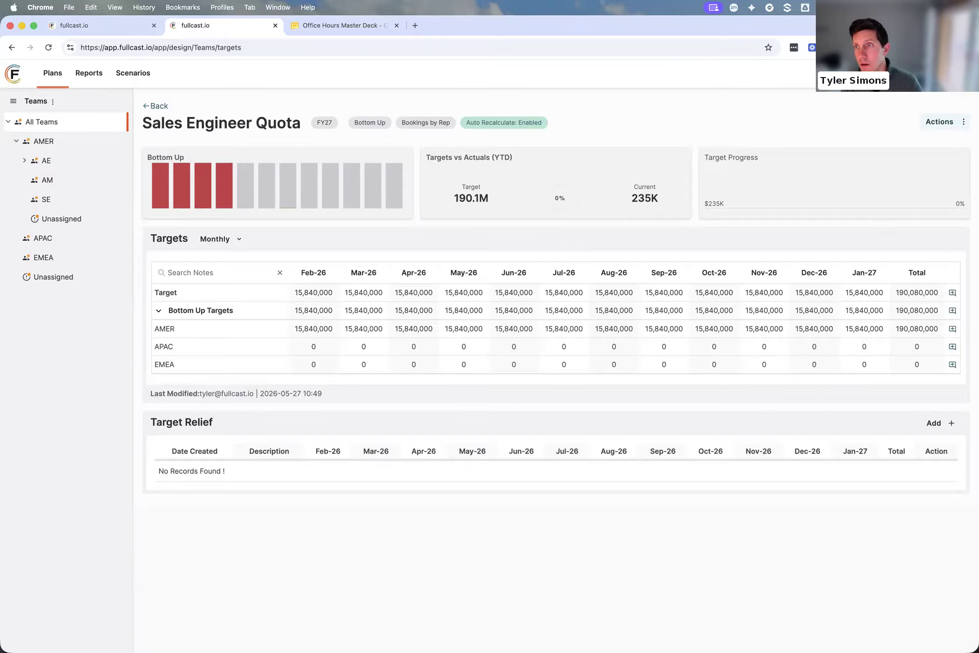
# Return to the Growth_1 territory targets and examine AE Quota's auto-recalculate setting and total target amount
pyautogui.click(121, 25)
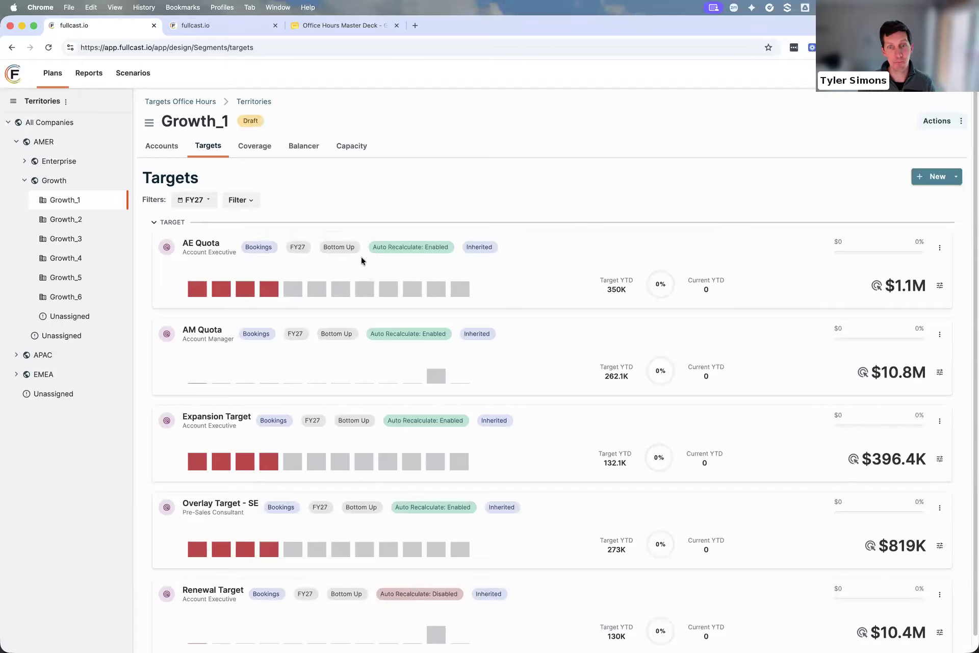
pyautogui.moveTo(390, 247); pyautogui.dragTo(431, 247)
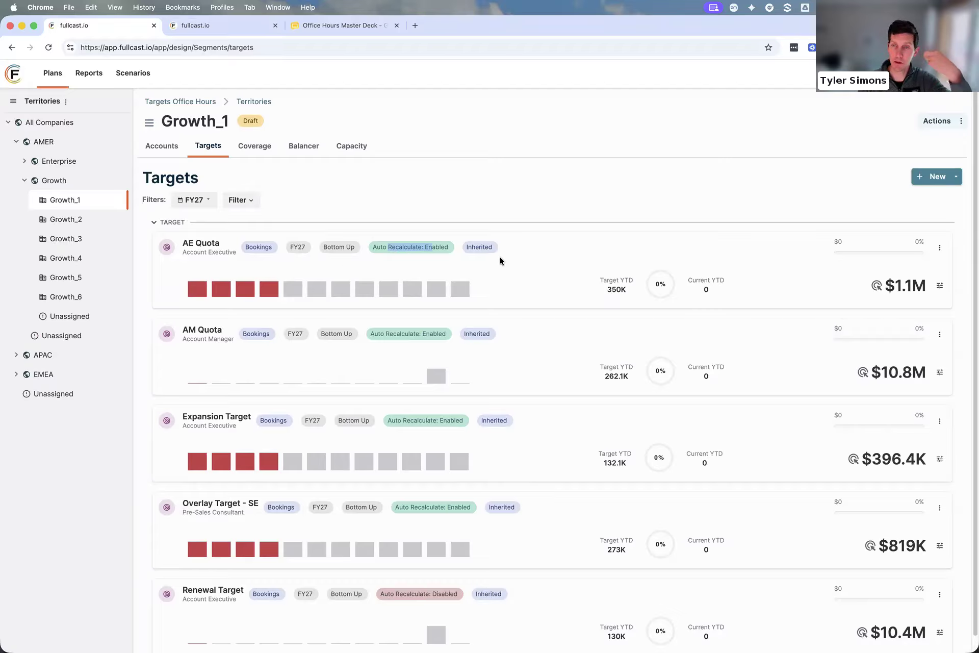
pyautogui.doubleClick(924, 288)
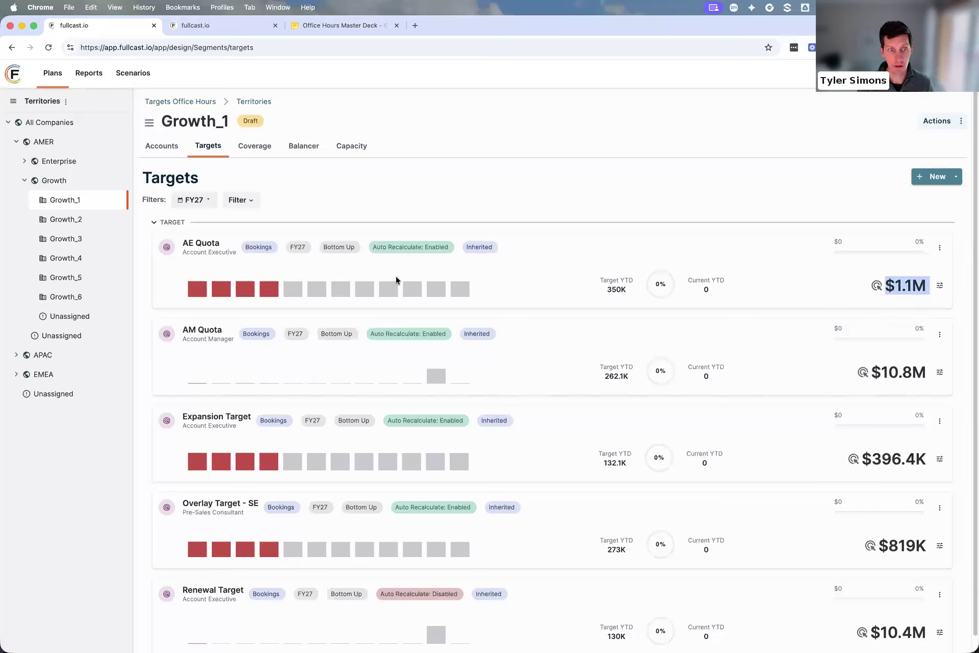
pyautogui.moveTo(398, 284)
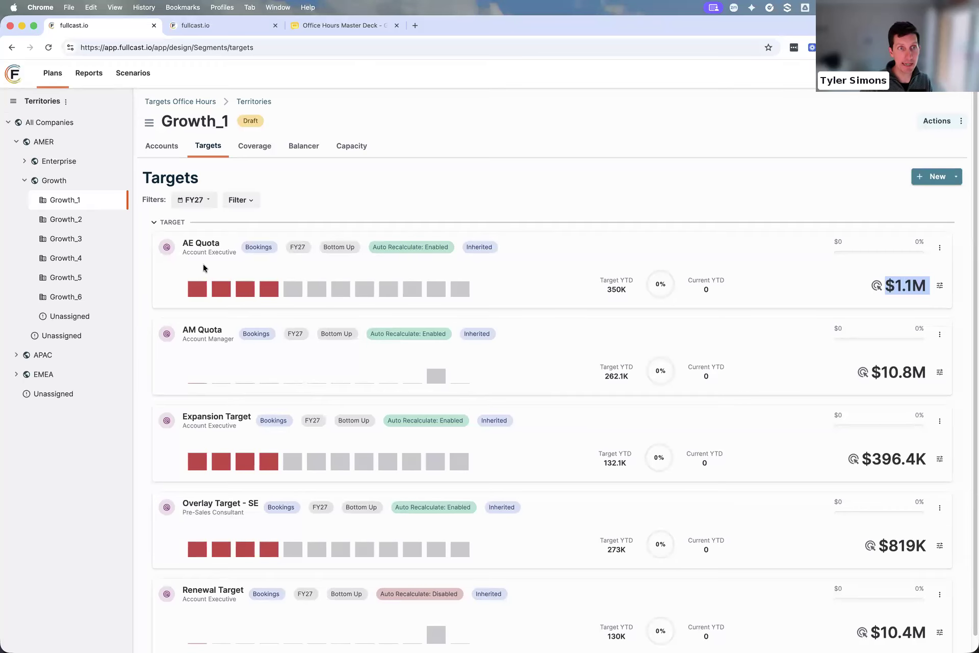
# Switch to the team organization copy, leave Sales Engineer Quota and open the AE Quota2 target for All Teams
pyautogui.click(223, 29)
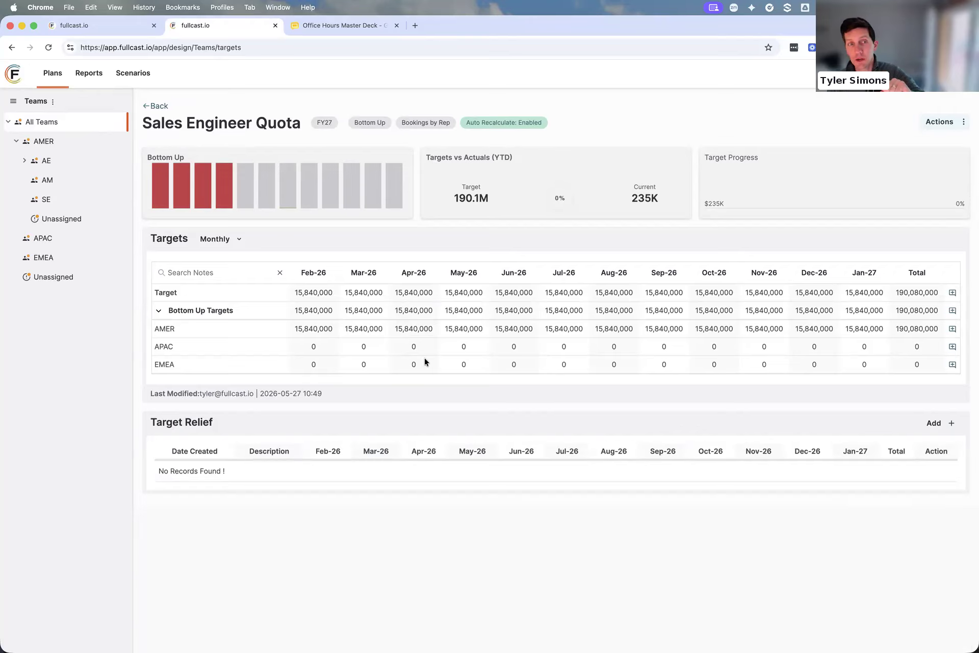
pyautogui.click(157, 105)
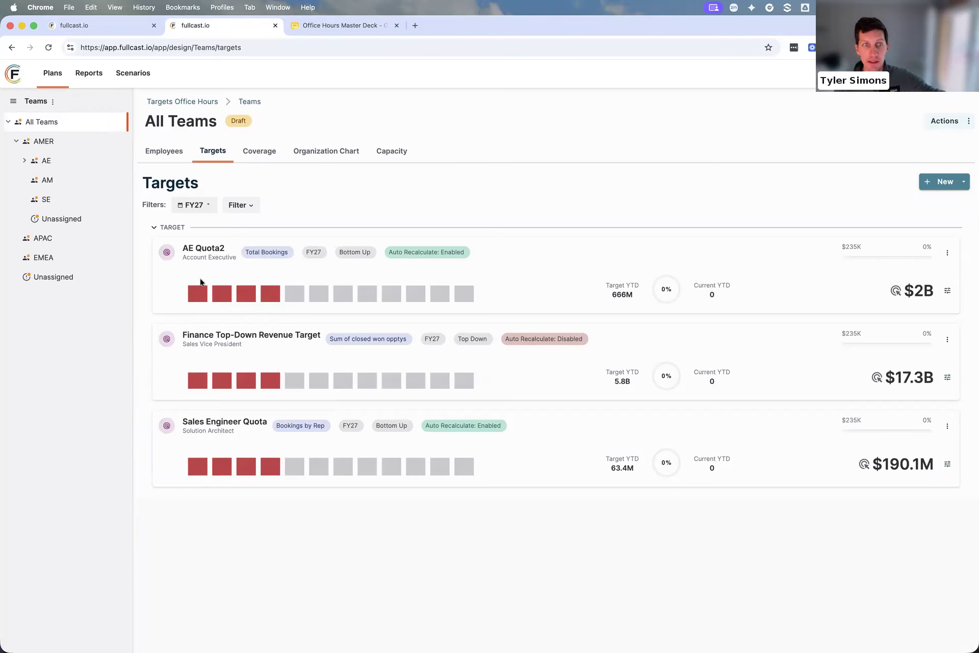
pyautogui.click(199, 250)
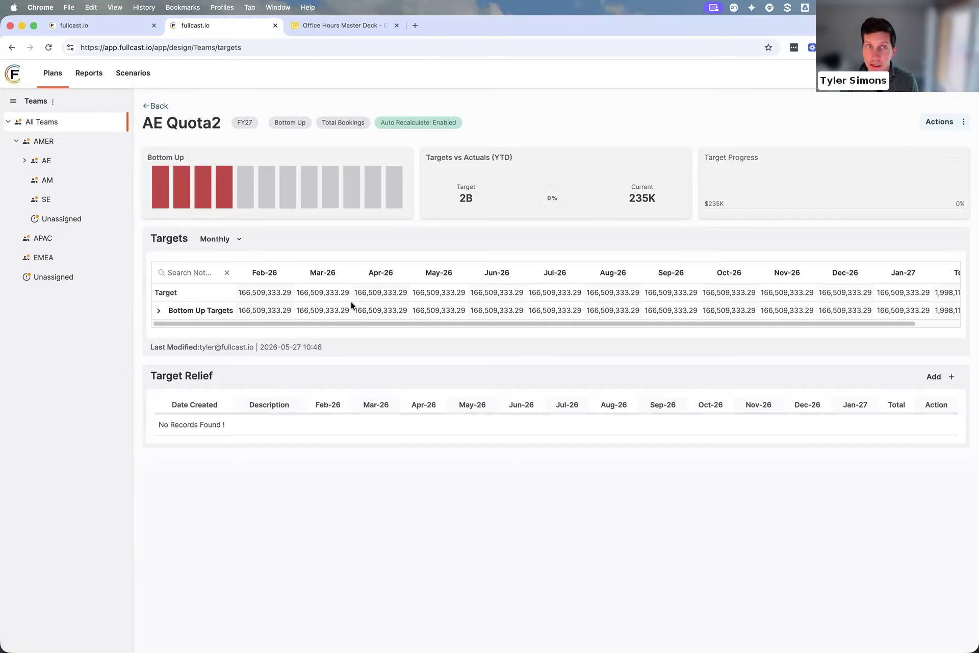
# Return to the Growth_1 territory and view its role-based coverage assignments
pyautogui.click(132, 26)
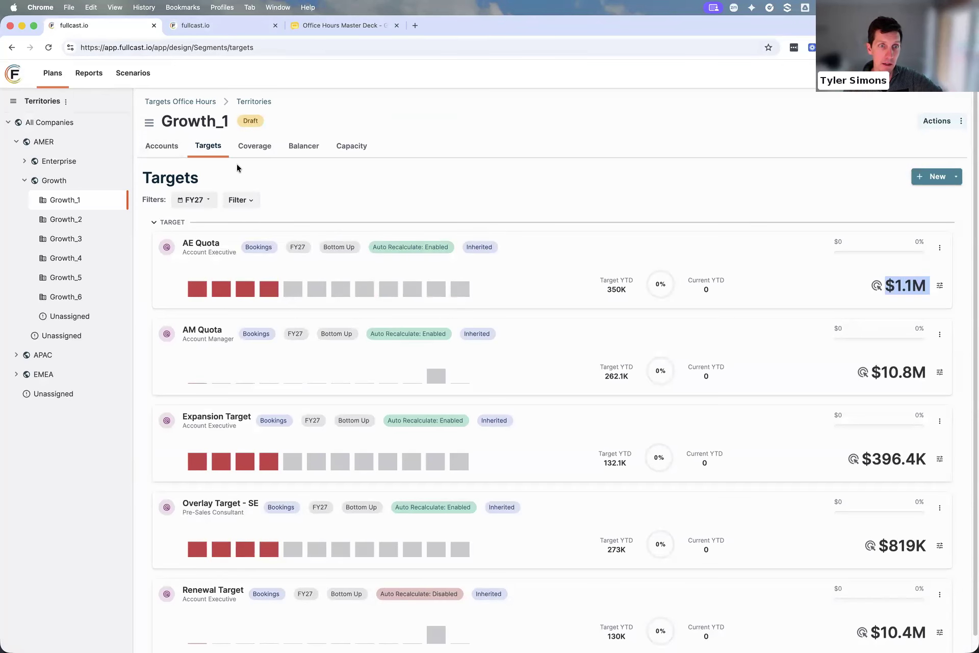
pyautogui.click(253, 148)
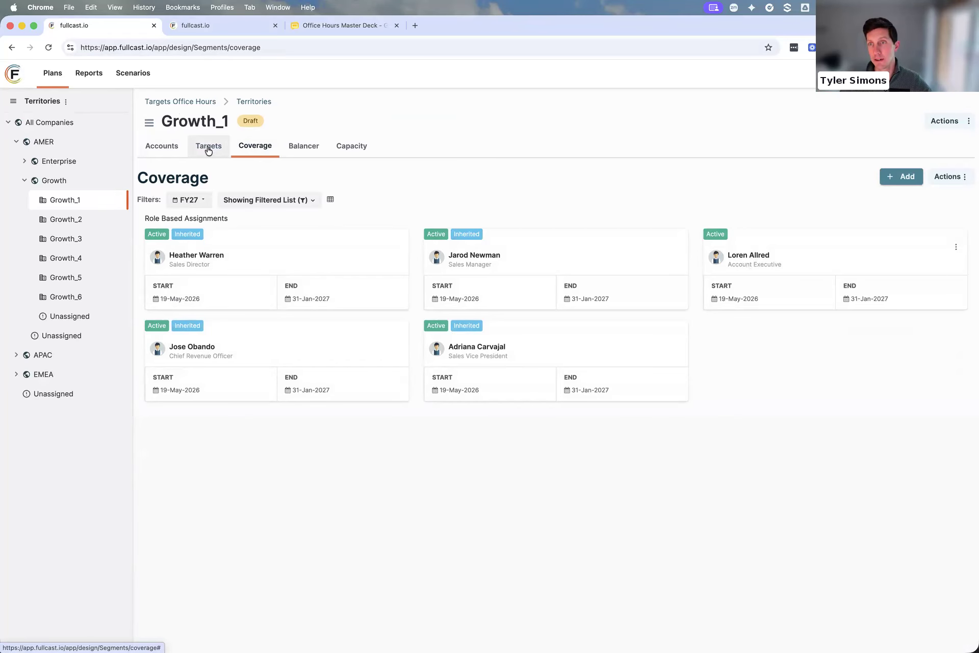
# Go back to the team's AE Quota2 target, expand AMER's AE team and open its Enterprise team
pyautogui.click(203, 27)
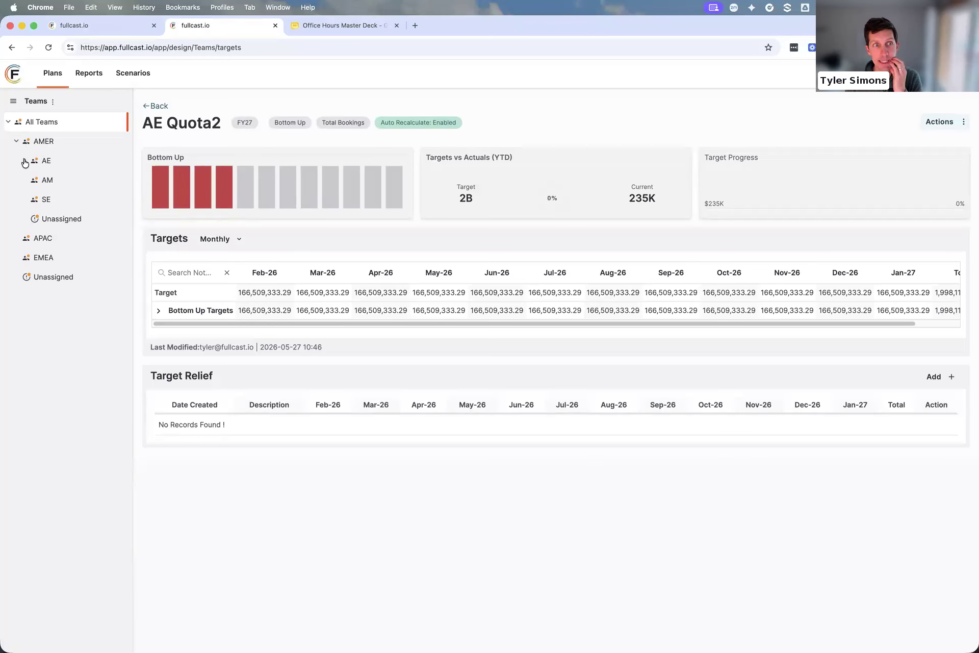
pyautogui.click(24, 162)
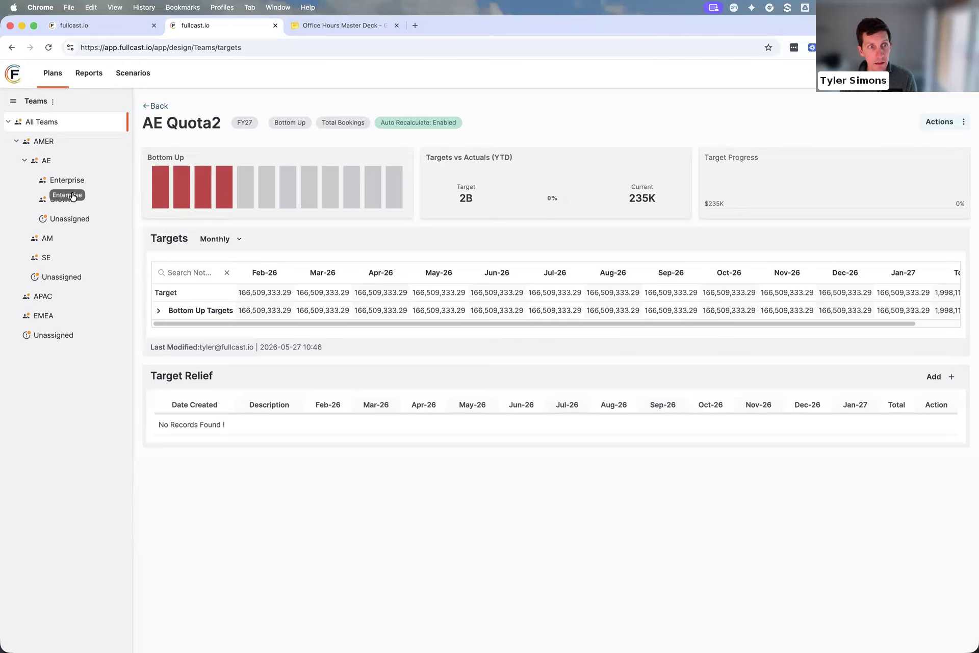
pyautogui.click(67, 183)
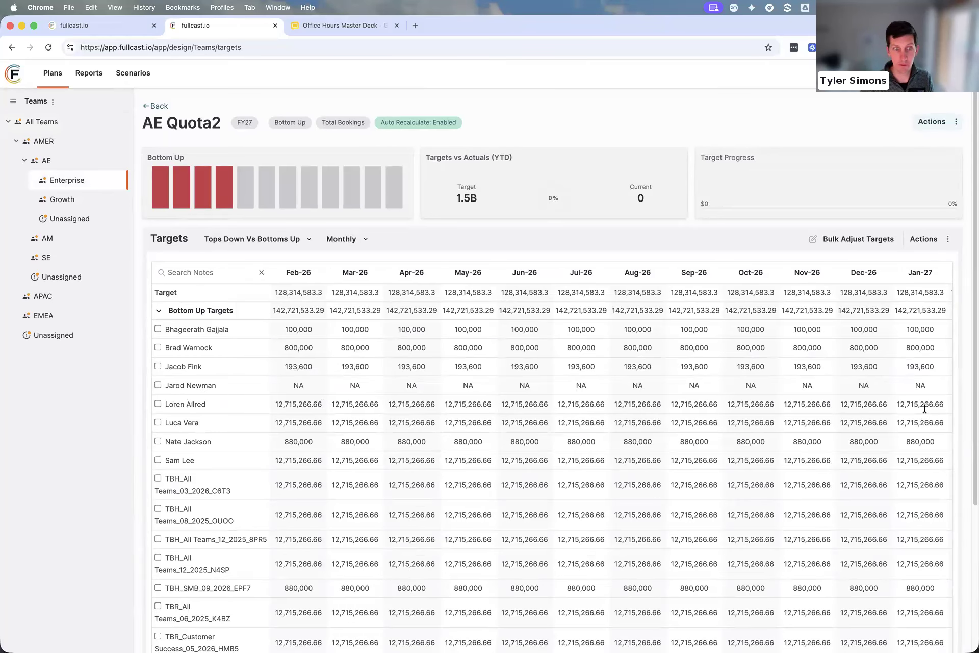
# Review Enterprise's rep-level AE Quota2 targets and open the target details of the account executive who covers Growth_1 for editing
pyautogui.scroll(-1, 375, 549)
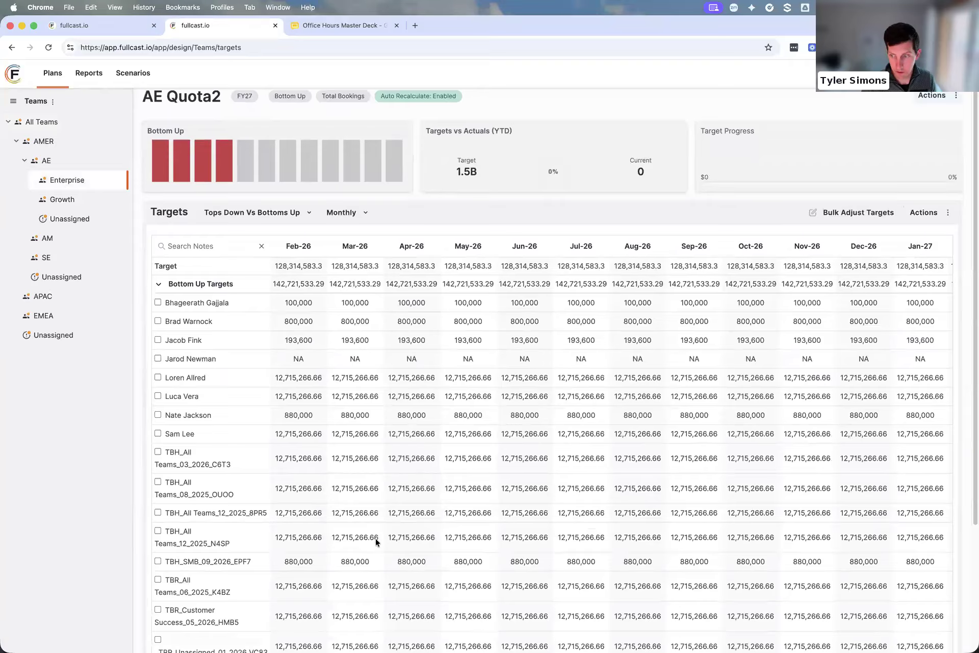
pyautogui.scroll(-5, 387, 562)
pyautogui.hscroll(1, 590, 491)
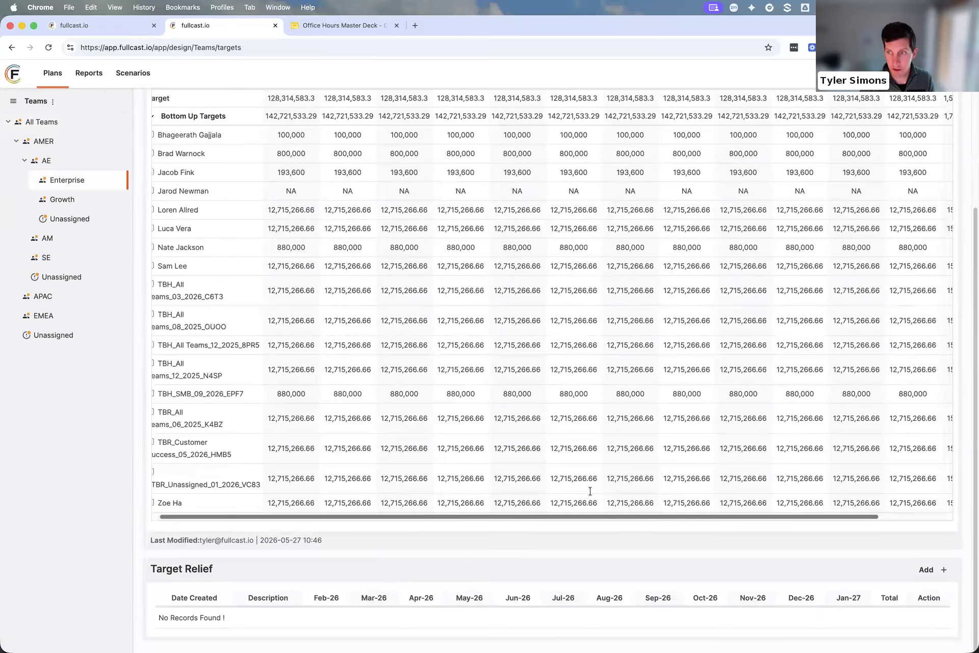
pyautogui.scroll(7, 590, 492)
pyautogui.hscroll(3, 590, 491)
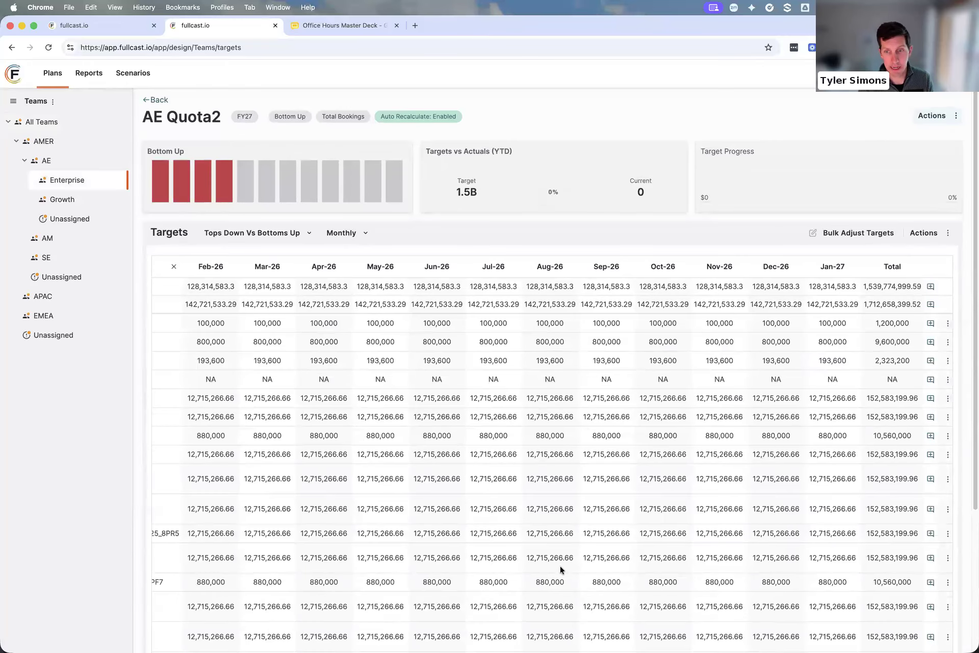
pyautogui.scroll(-1, 560, 566)
pyautogui.moveTo(470, 514); pyautogui.dragTo(94, 492)
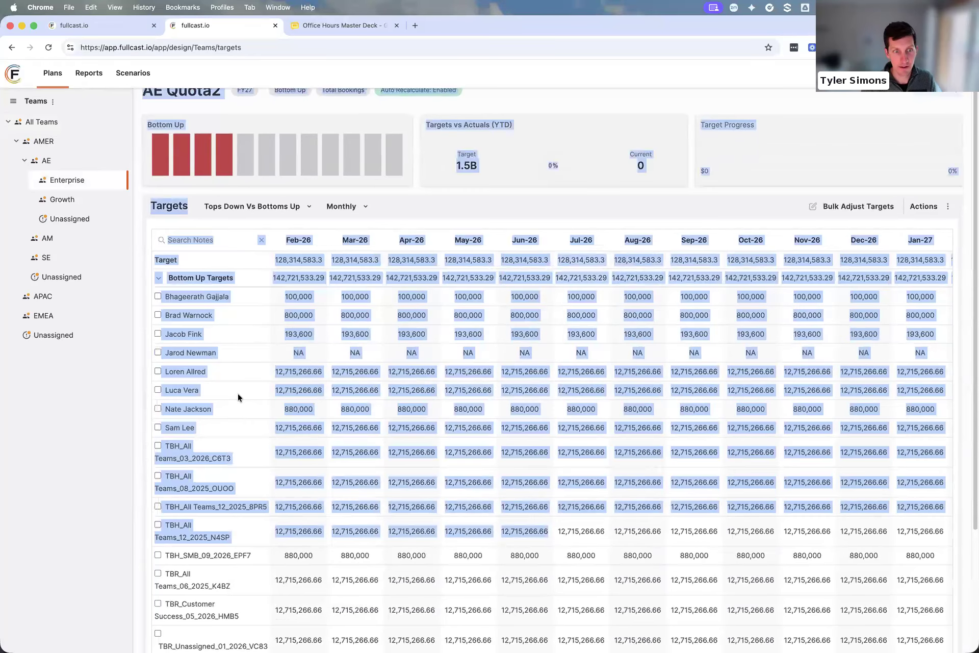
pyautogui.click(238, 393)
pyautogui.moveTo(396, 371); pyautogui.dragTo(943, 375)
pyautogui.click(947, 372)
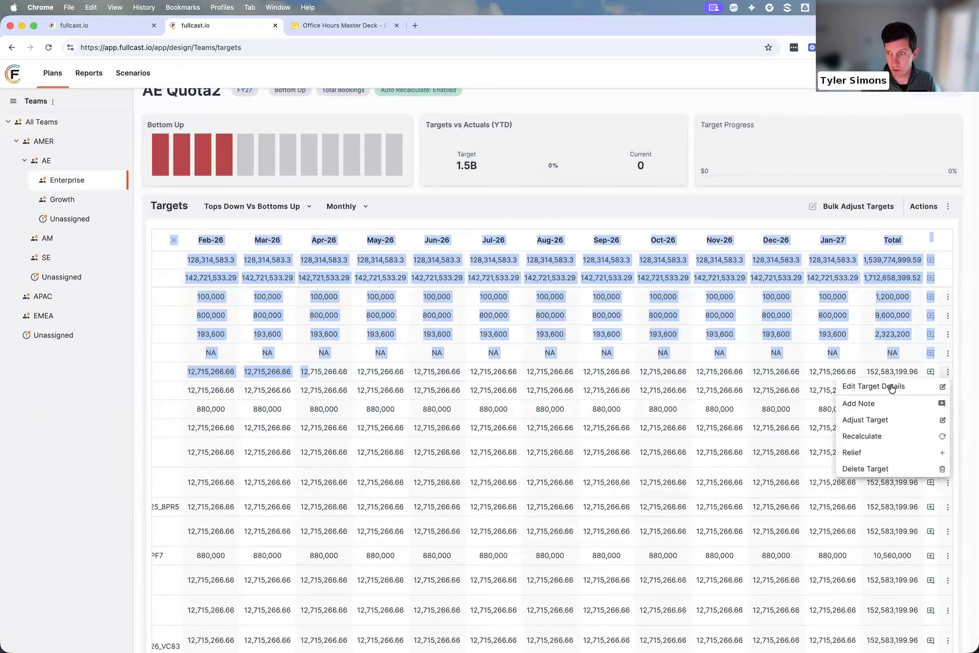
pyautogui.click(890, 386)
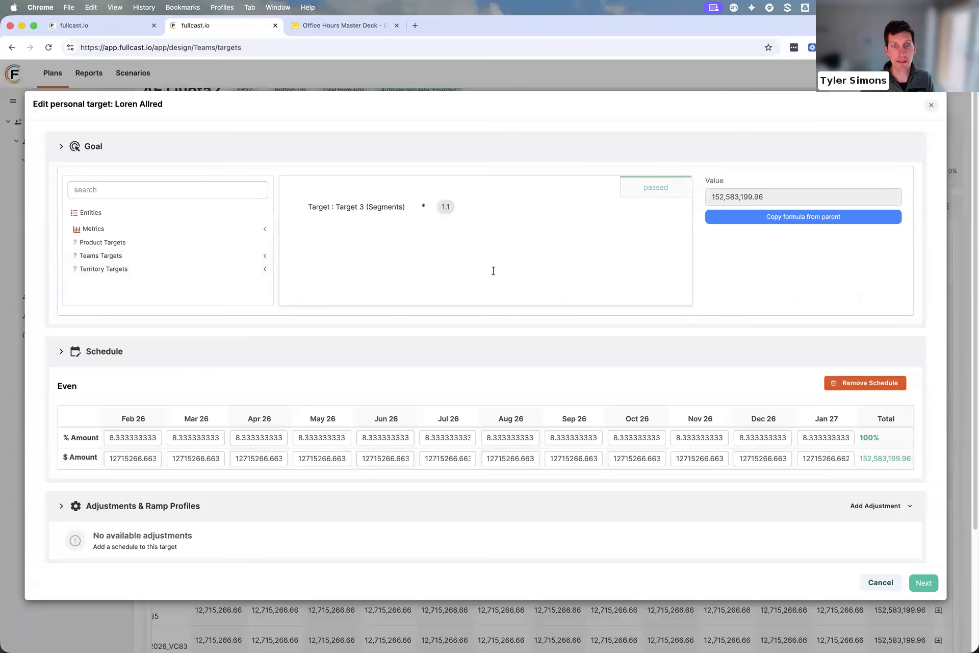
# Try to replace the personal target's goal formula with the AE Quota territory target
pyautogui.click(278, 208)
pyautogui.press('super+a')
pyautogui.press('BackSpace')
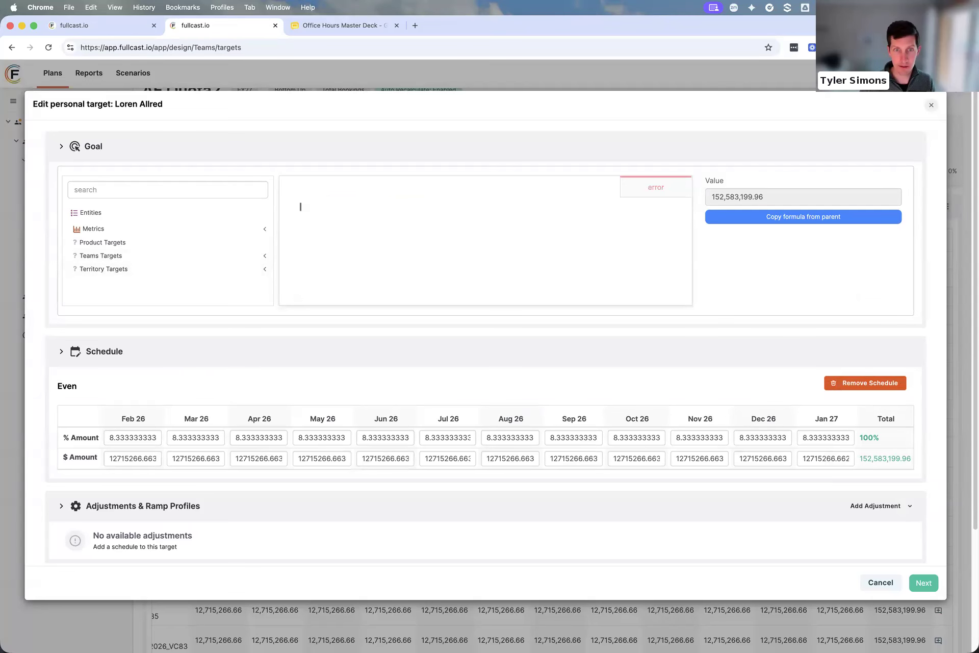
pyautogui.click(140, 269)
pyautogui.scroll(-1, 141, 271)
pyautogui.scroll(-3, 142, 271)
pyautogui.moveTo(108, 224); pyautogui.dragTo(408, 224)
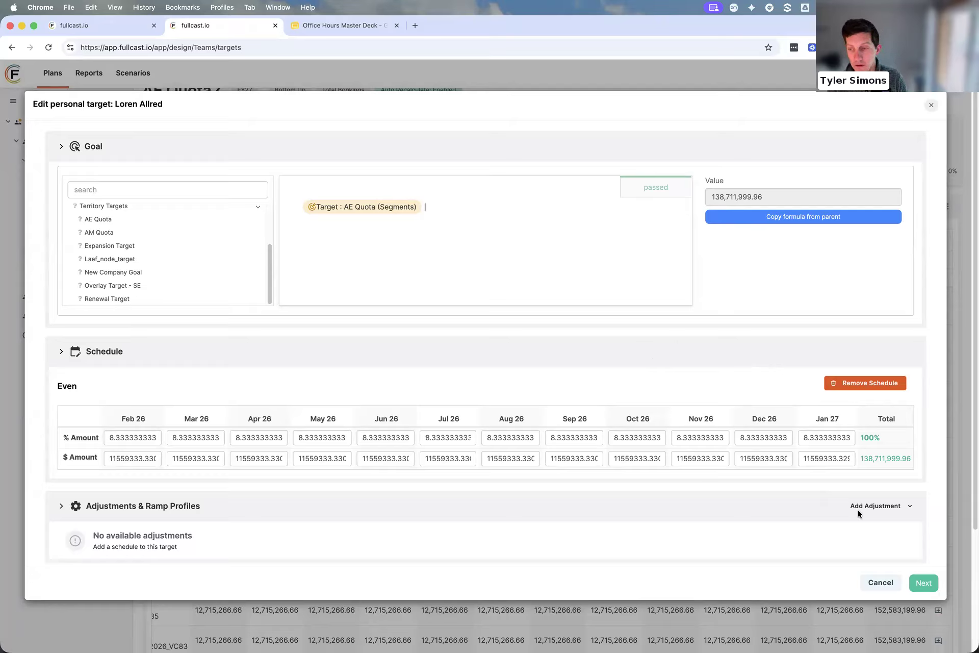
# Look over the goal formula and even schedule, and close the personal target without saving the edits
pyautogui.click(881, 584)
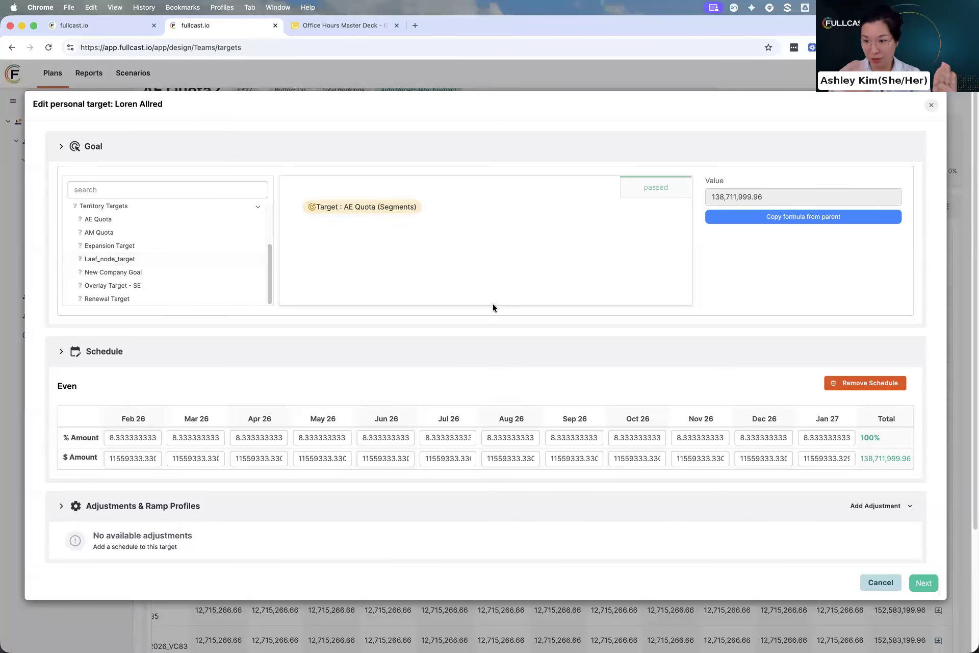
pyautogui.moveTo(496, 299); pyautogui.dragTo(166, 466)
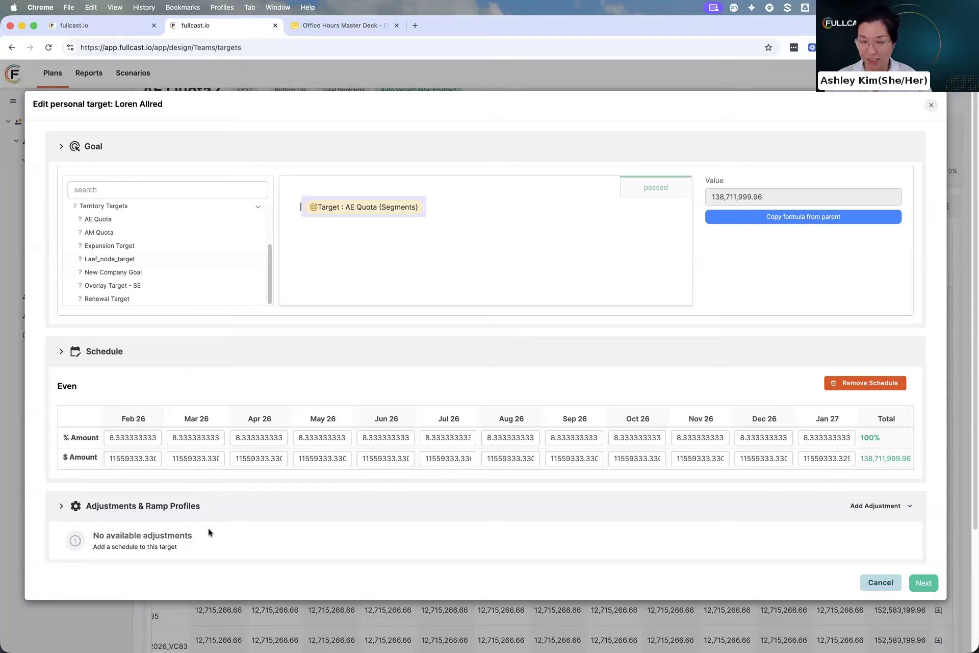
pyautogui.click(415, 303)
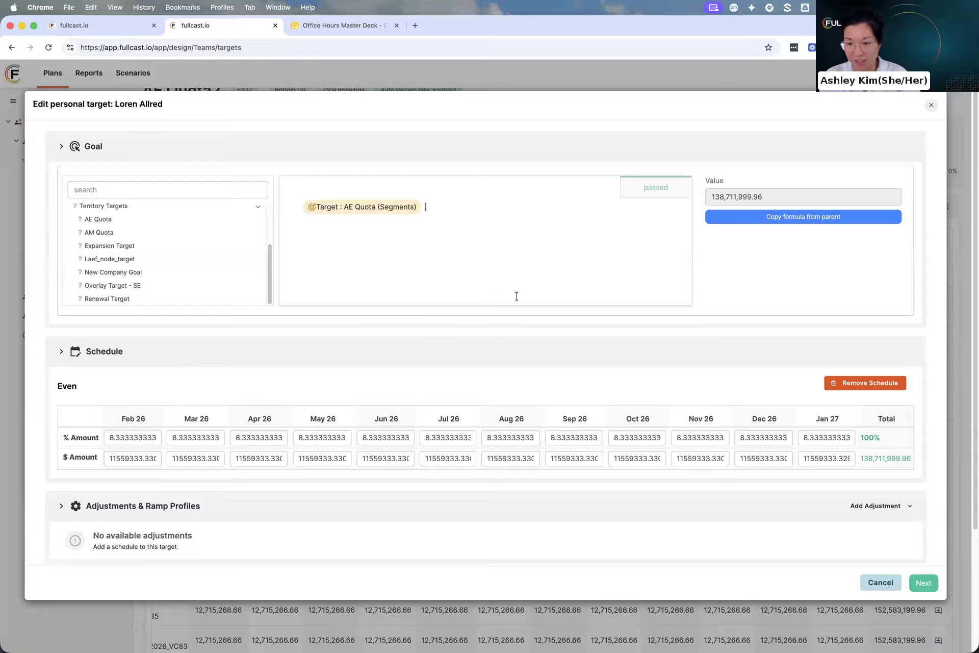
pyautogui.moveTo(519, 290); pyautogui.dragTo(297, 201)
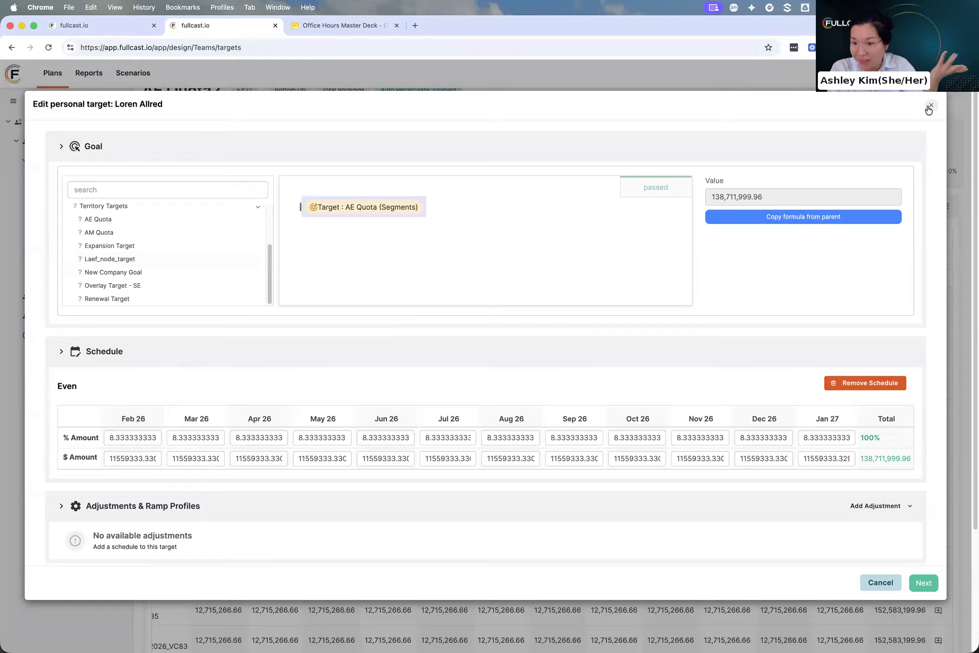
pyautogui.click(528, 236)
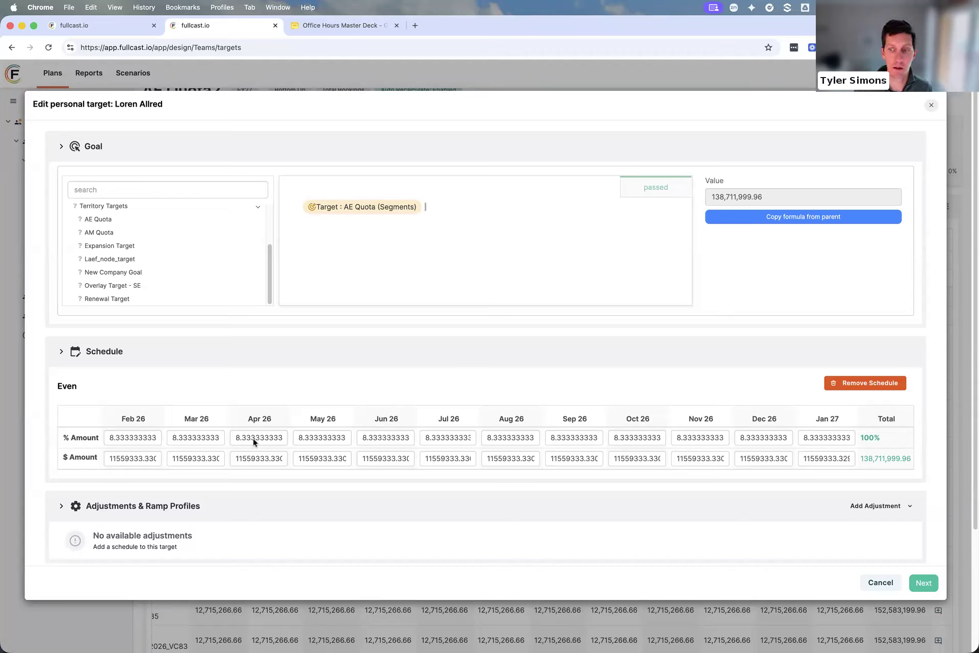
pyautogui.scroll(-5, 503, 524)
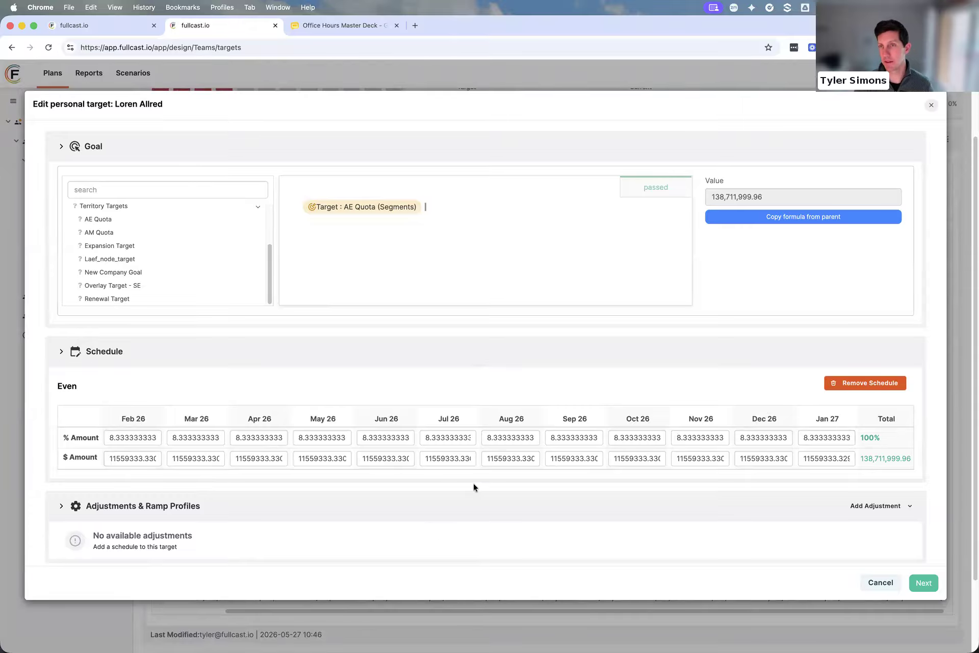
pyautogui.click(879, 583)
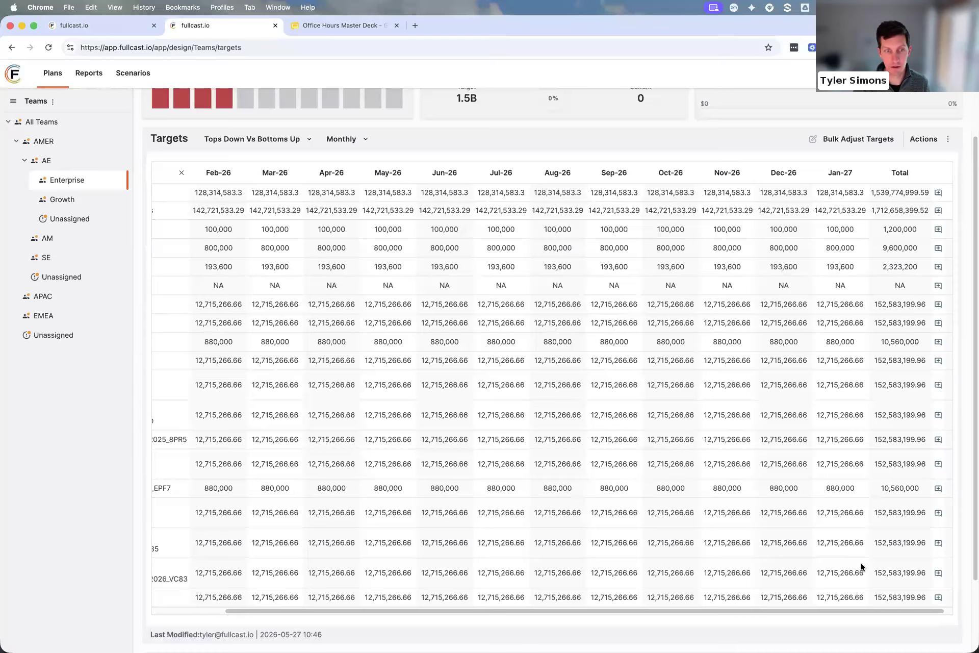
# Show the Enterprise team's AE Quota2 targets by quarter and look over the rep-level values
pyautogui.click(340, 139)
pyautogui.click(345, 172)
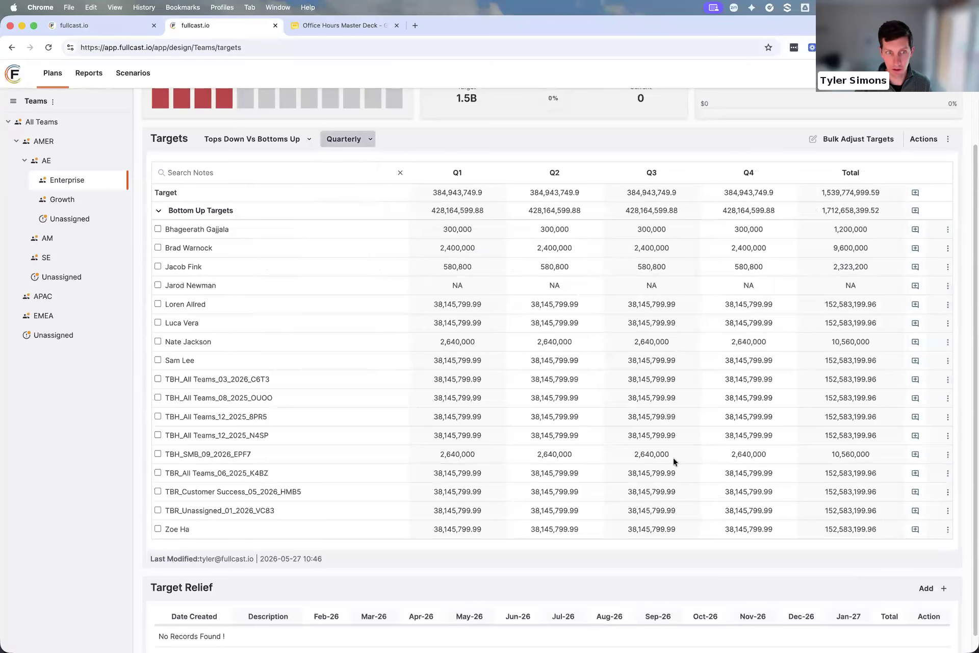
pyautogui.scroll(2, 559, 412)
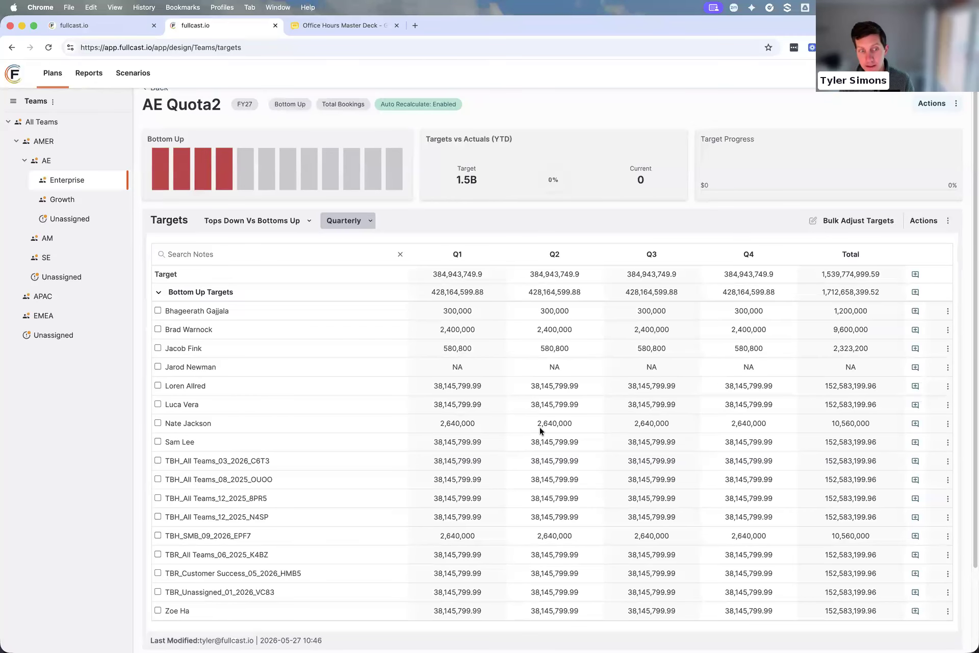
pyautogui.scroll(1, 592, 405)
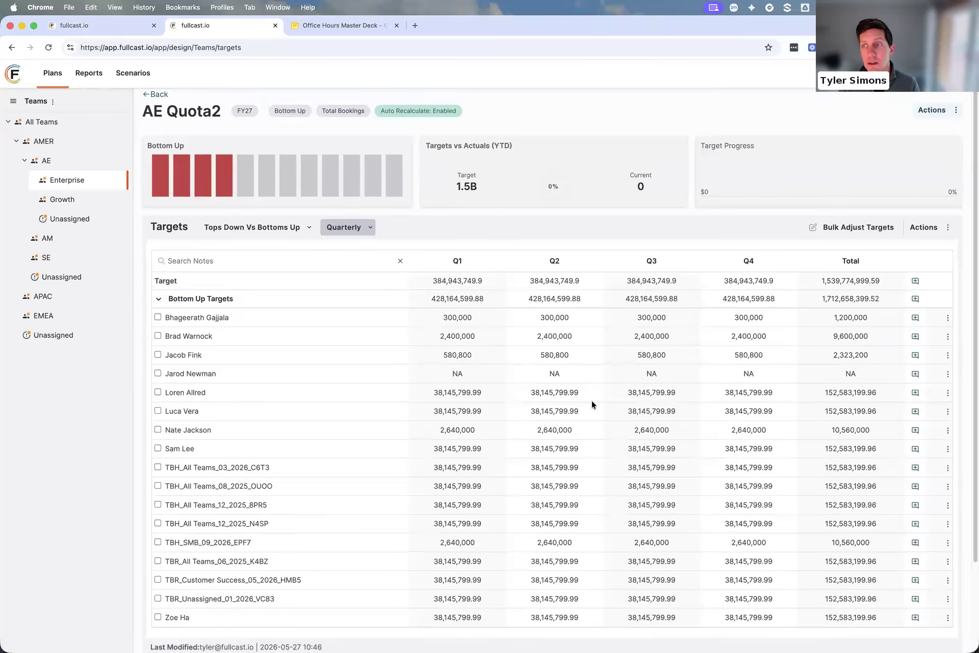
pyautogui.scroll(2, 592, 404)
# Check the actions available for AE Quota2, return to Enterprise's target list and show the new target options
pyautogui.click(940, 129)
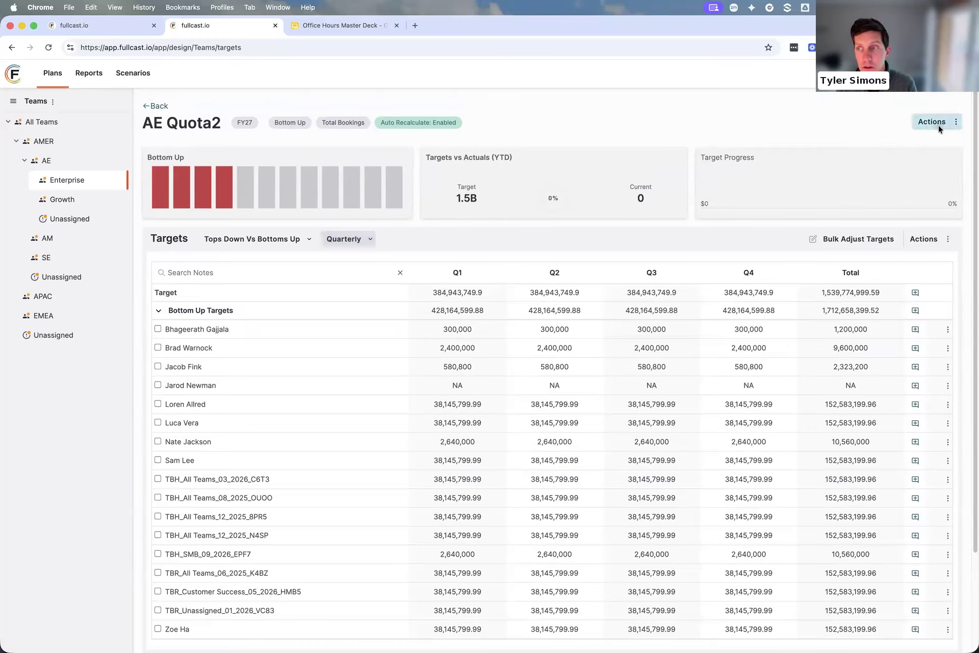
pyautogui.click(179, 90)
pyautogui.click(158, 106)
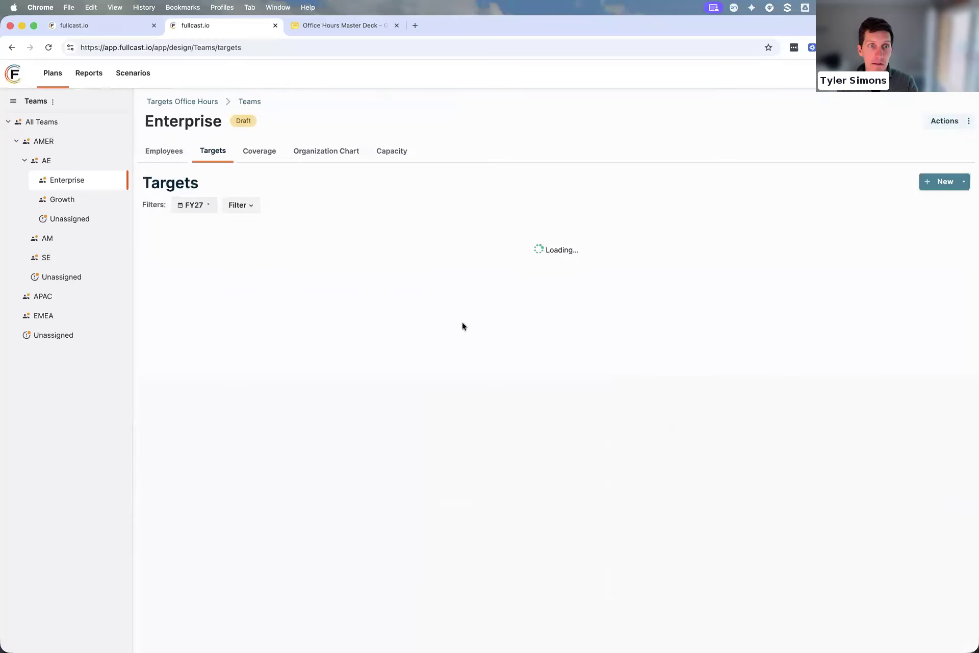
pyautogui.click(951, 186)
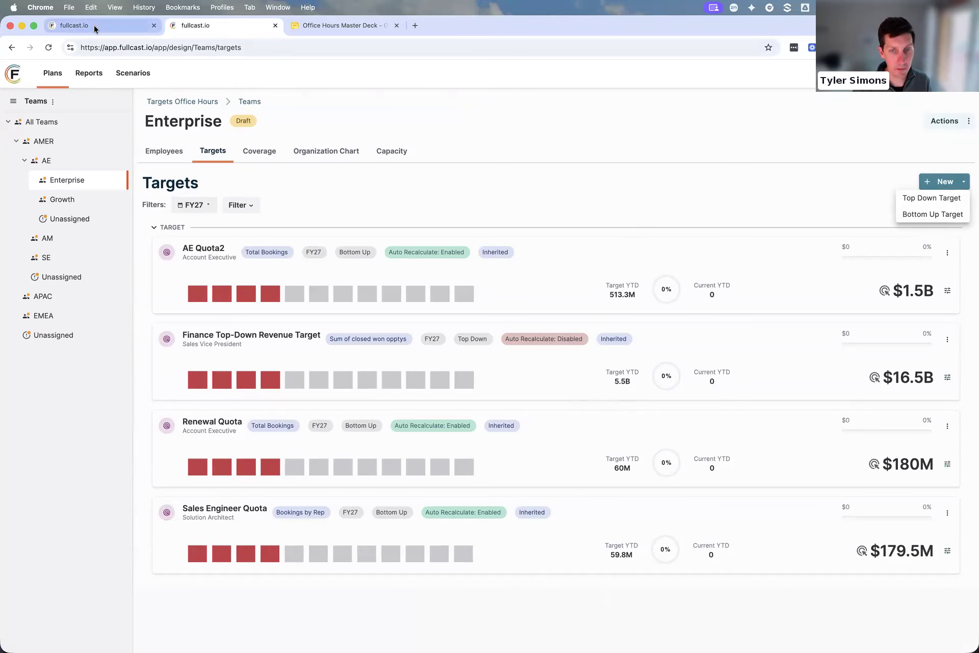
# Switch to the Office Hours Master Deck and review the prerequisites slide and the five scenarios slide
pyautogui.click(357, 25)
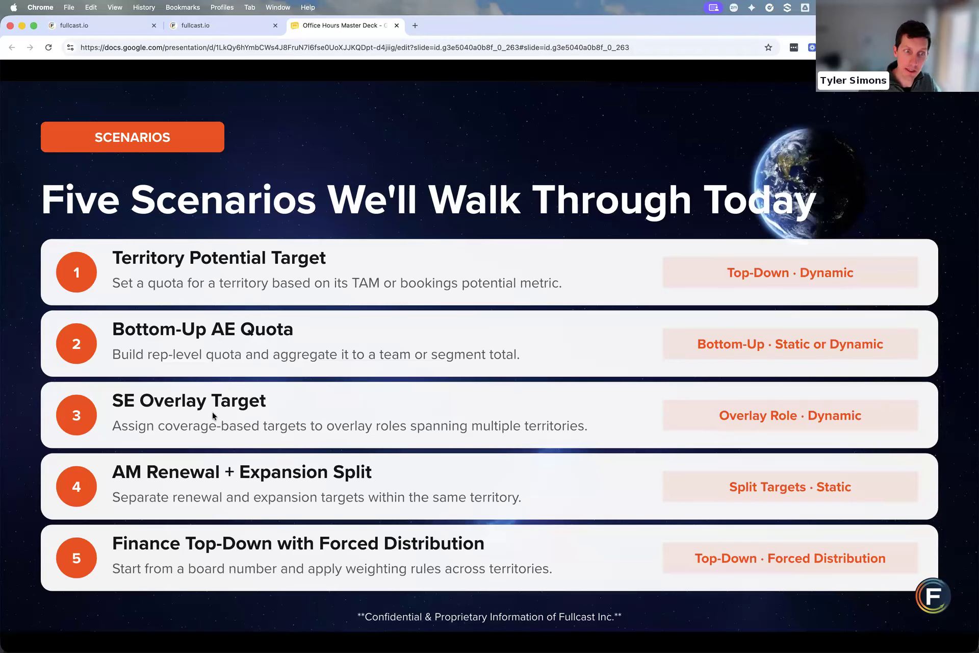
pyautogui.press('Left')
pyautogui.press('Right')
pyautogui.press('Right')
pyautogui.press('Left')
pyautogui.press('Left')
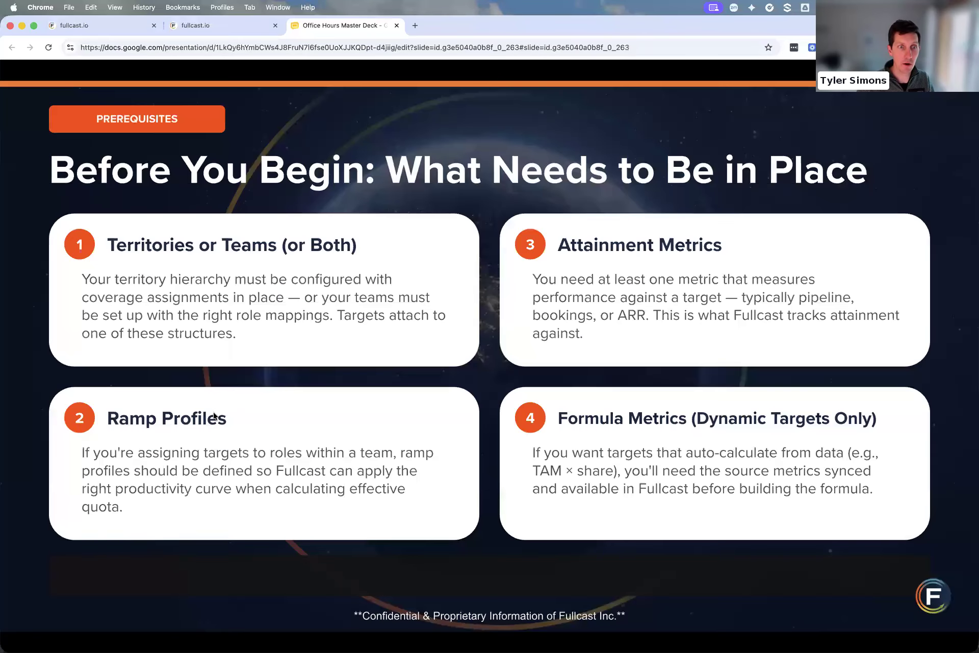
pyautogui.press('Right')
pyautogui.press('Right')
pyautogui.press('Left')
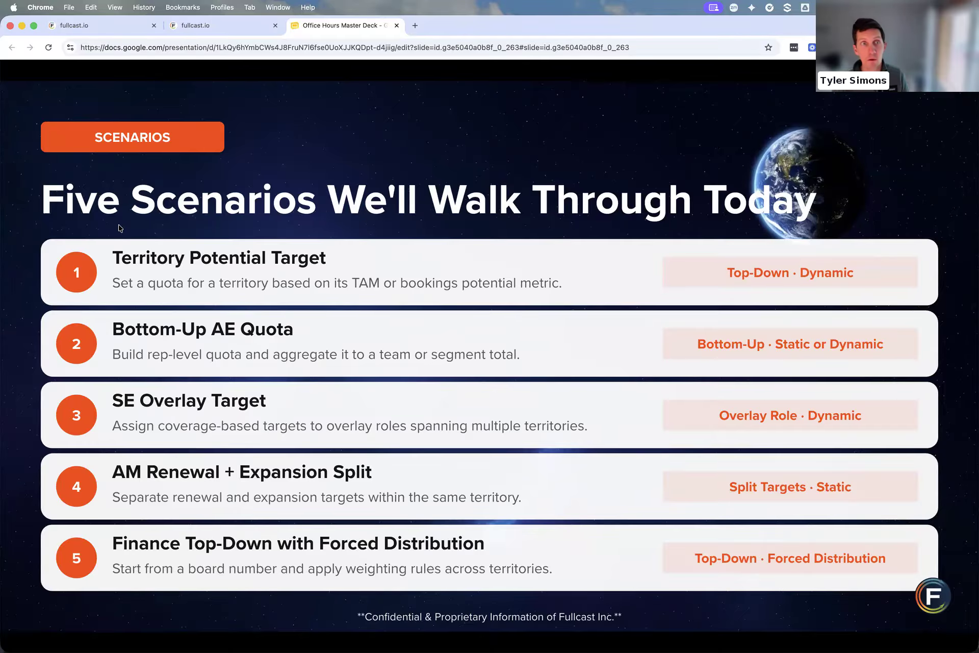
# Return to the Growth_1 territory in fullcast, reopen its targets and look through the list
pyautogui.click(97, 25)
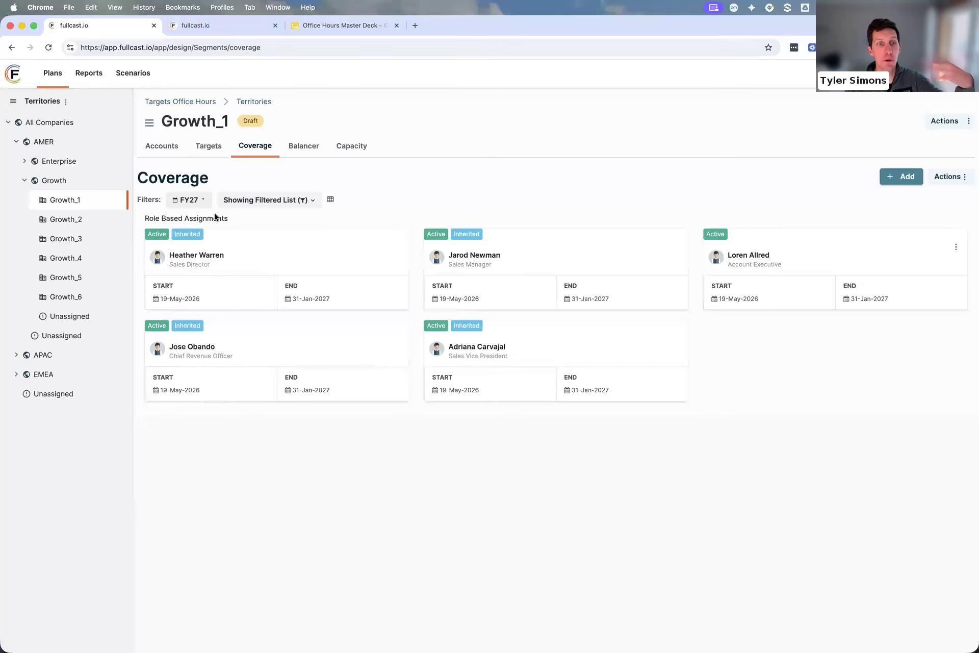
pyautogui.click(209, 146)
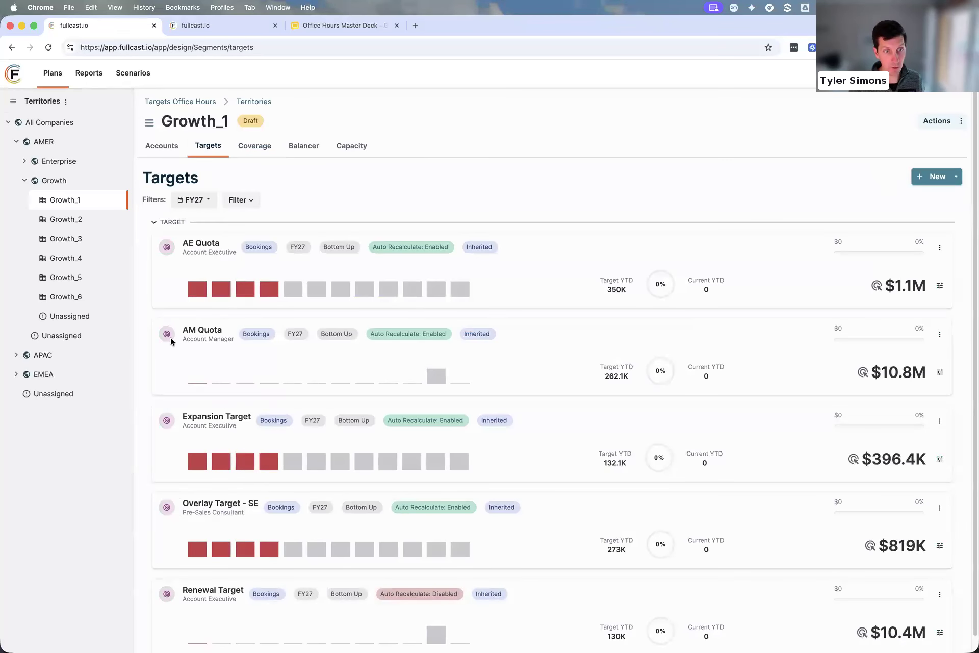
pyautogui.scroll(-1, 219, 461)
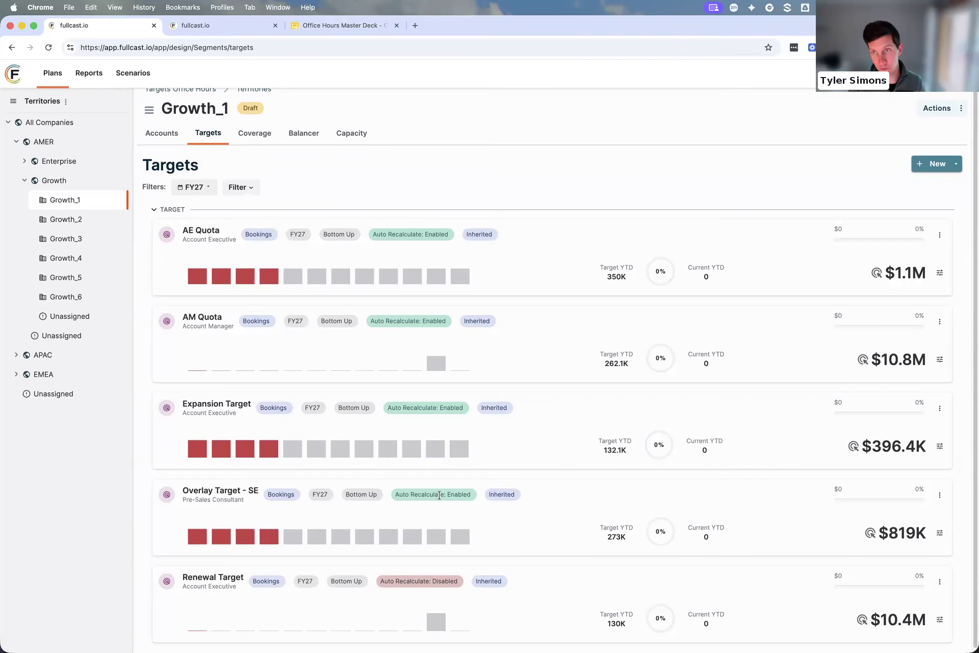
# Open Growth_1's Overlay Target - SE details, review its goal formula and schedule, and return to the target list without saving
pyautogui.click(223, 492)
pyautogui.click(954, 123)
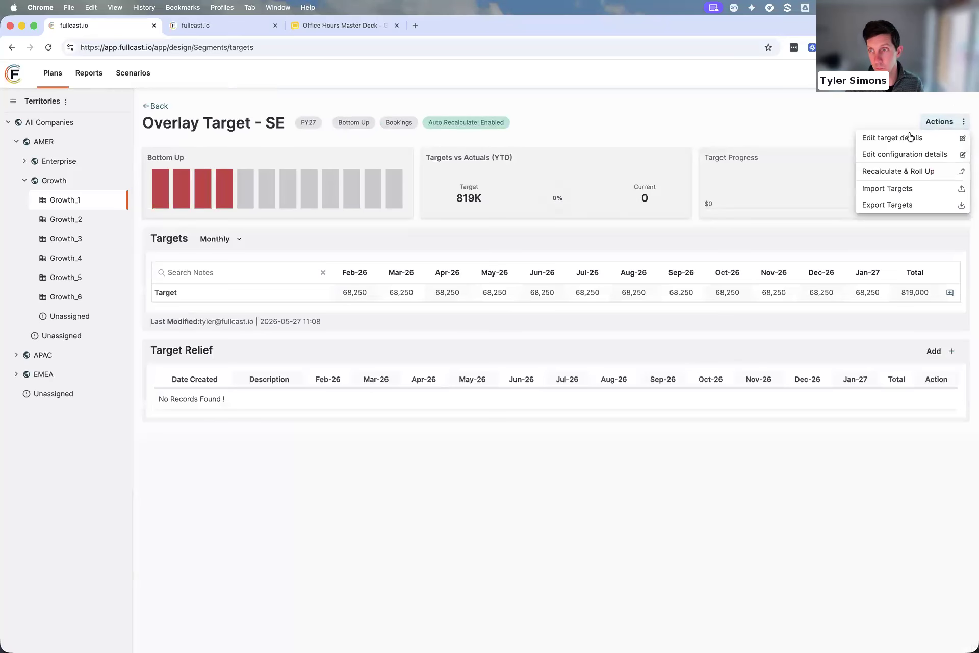
pyautogui.click(910, 137)
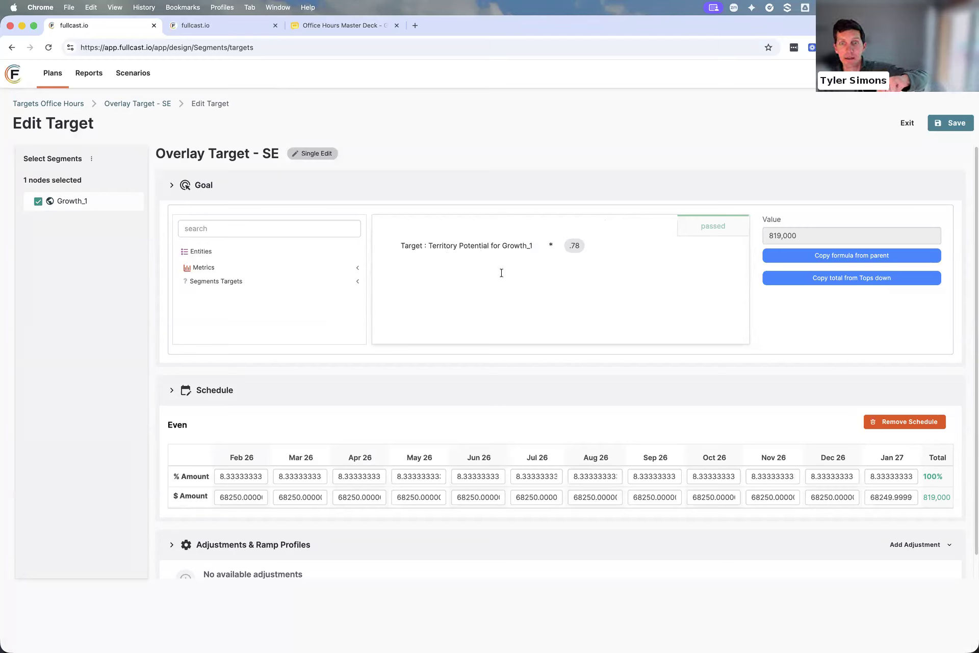
pyautogui.click(579, 245)
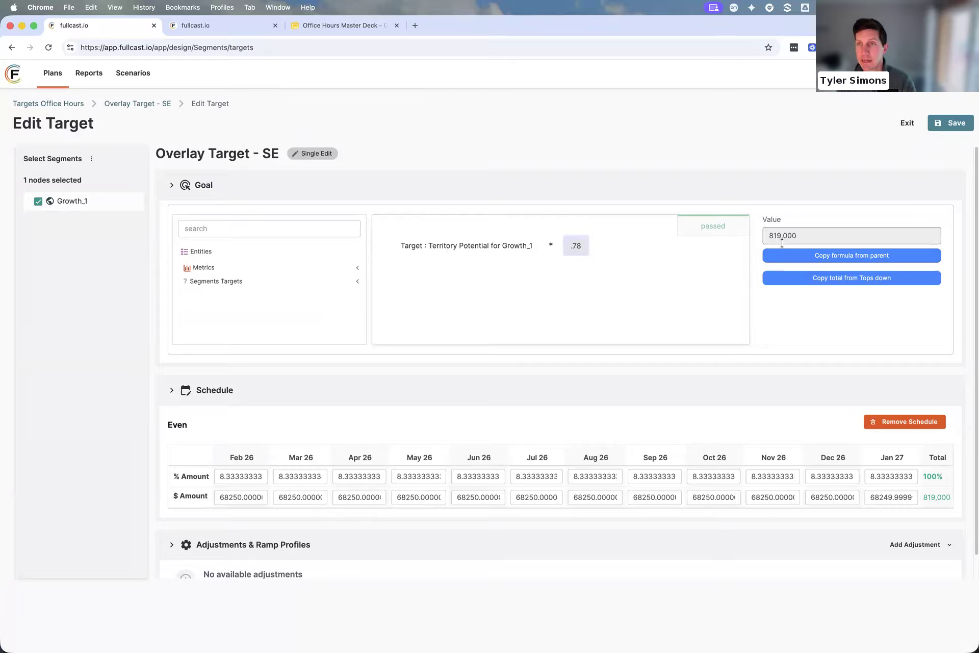
pyautogui.click(681, 281)
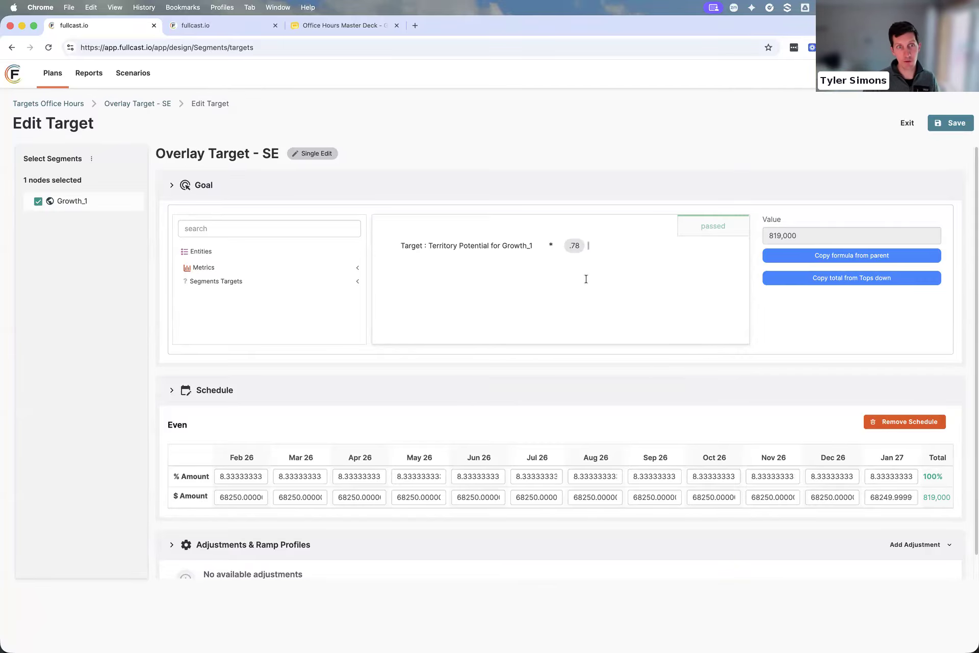
pyautogui.click(907, 123)
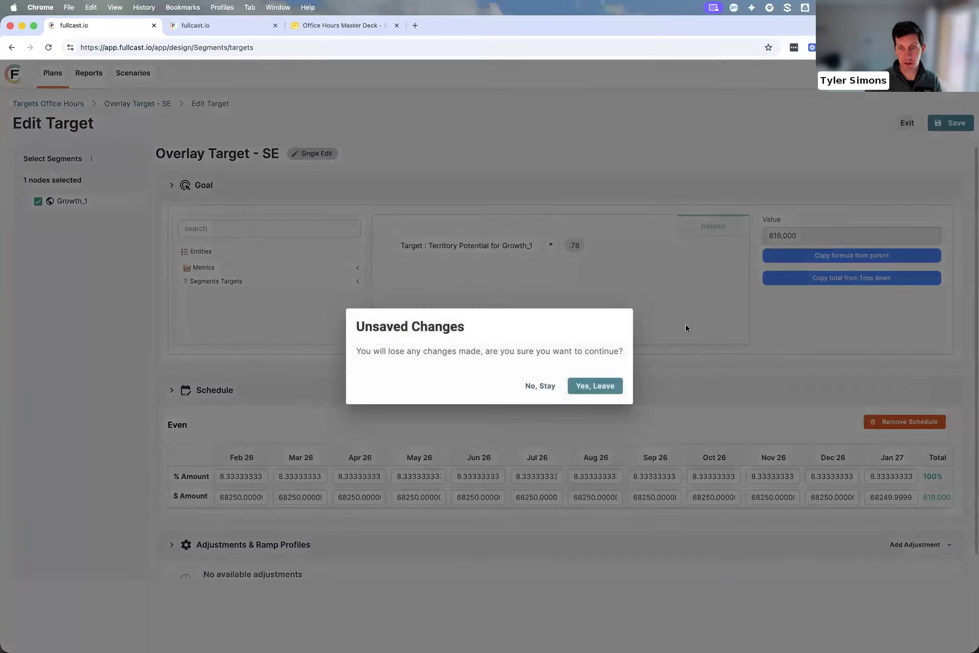
pyautogui.click(594, 386)
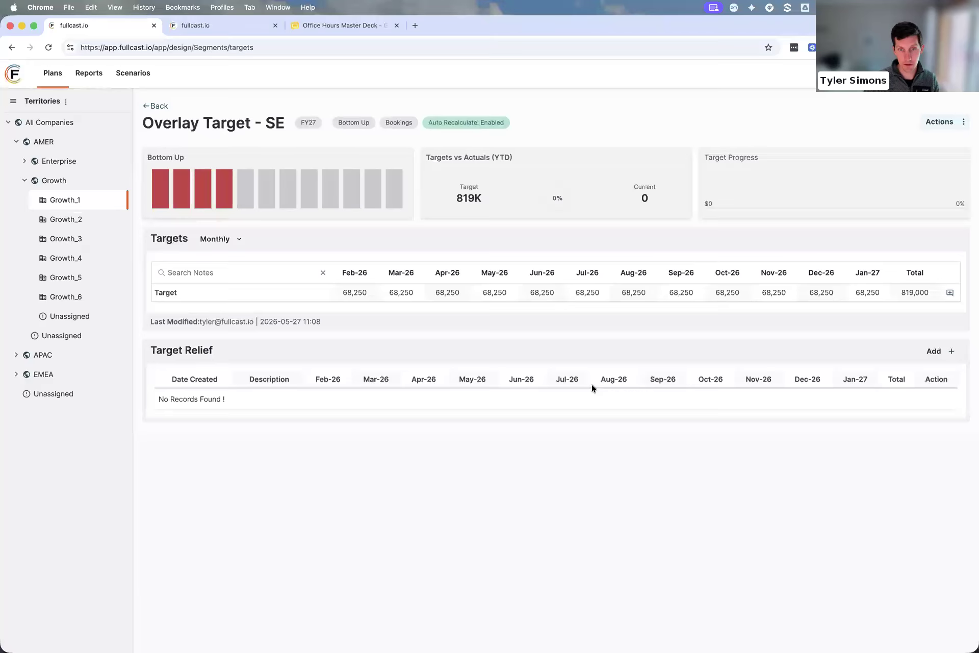
pyautogui.click(158, 105)
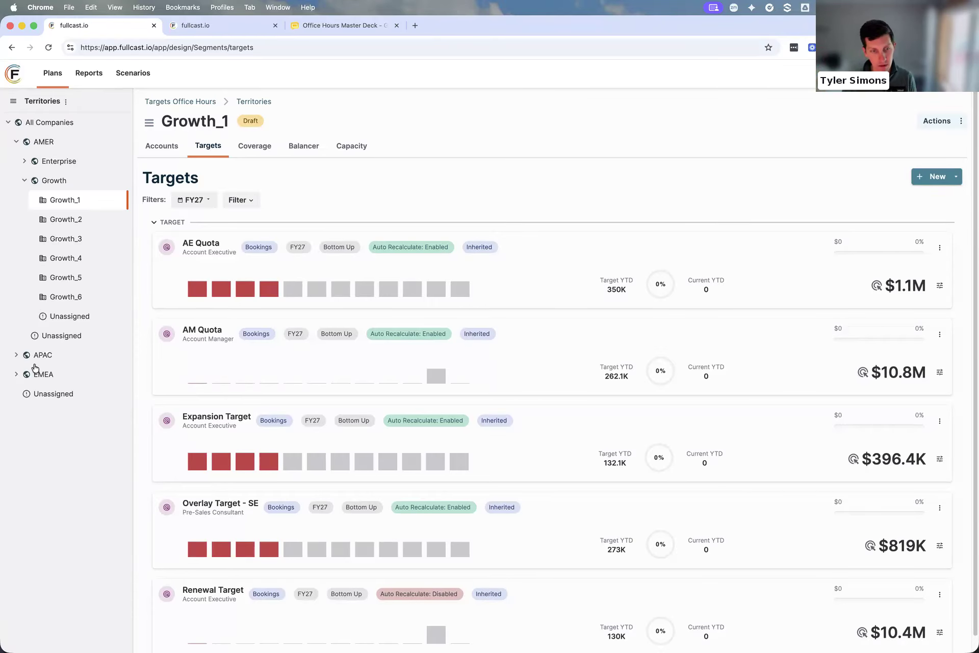
# Open Growth_1's Renewal Target details, examine its pipeline formula and metric-based schedule, and return to the target list without saving
pyautogui.click(212, 590)
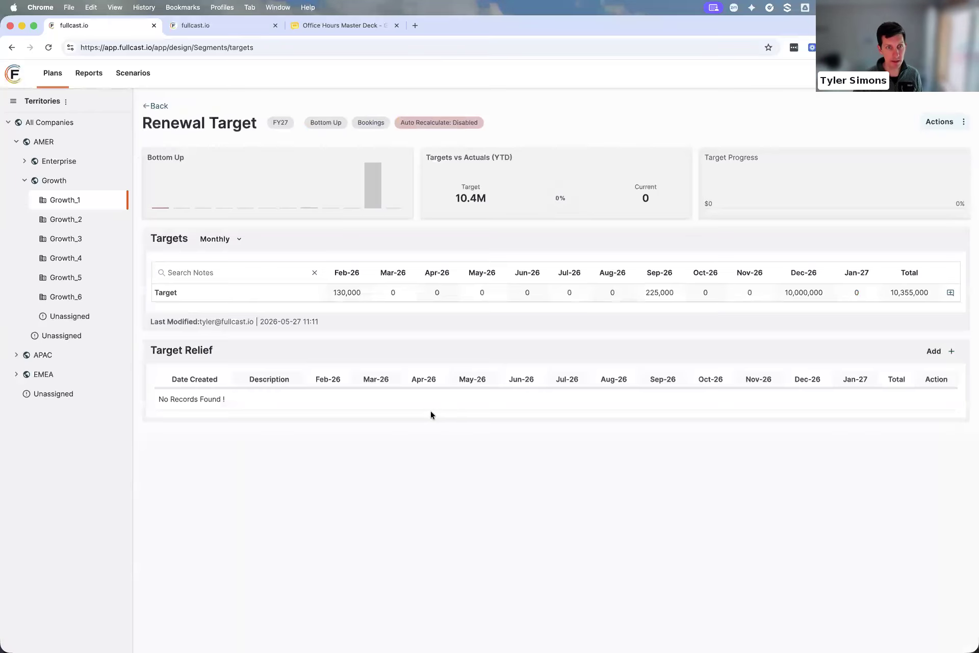
pyautogui.click(950, 126)
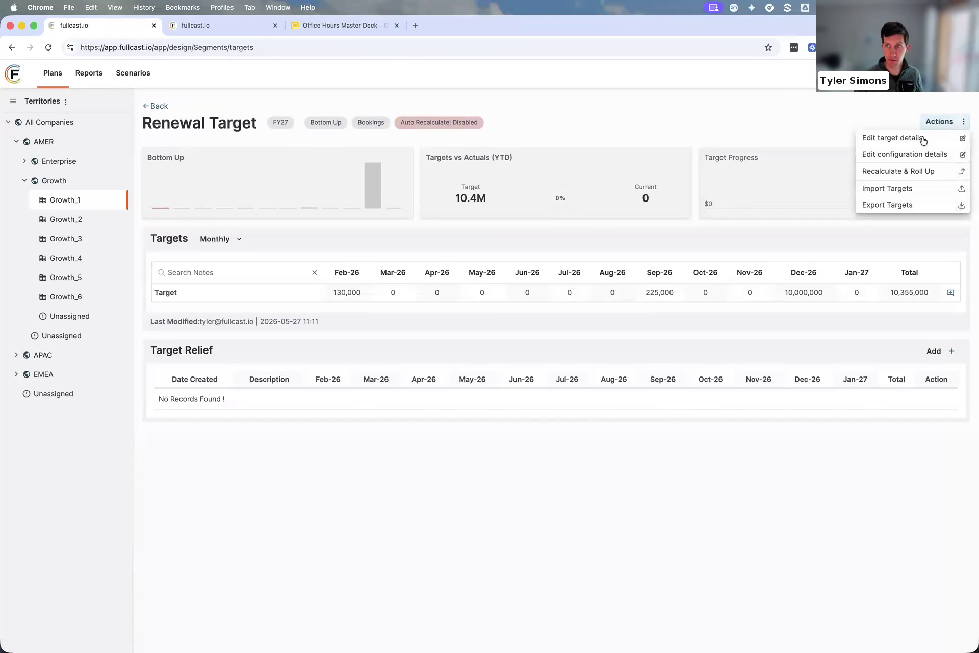
pyautogui.click(925, 136)
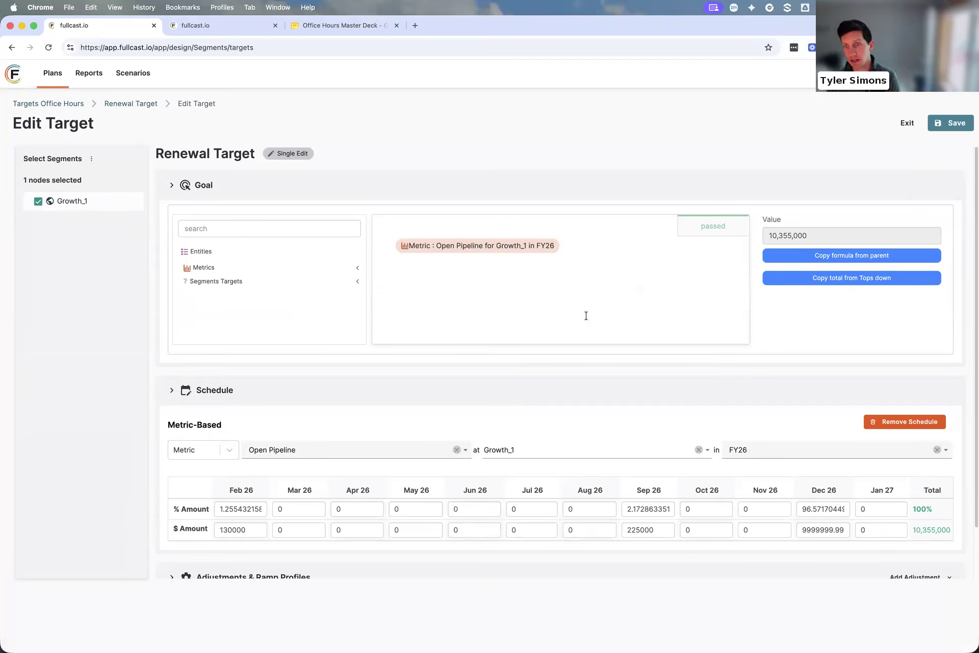
pyautogui.scroll(-3, 544, 365)
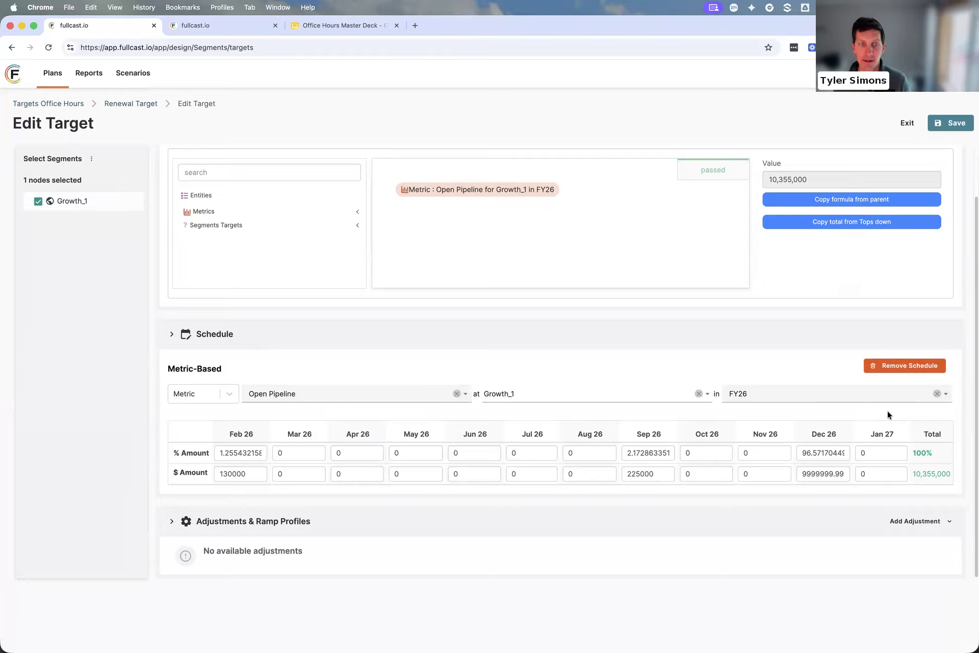
pyautogui.click(848, 468)
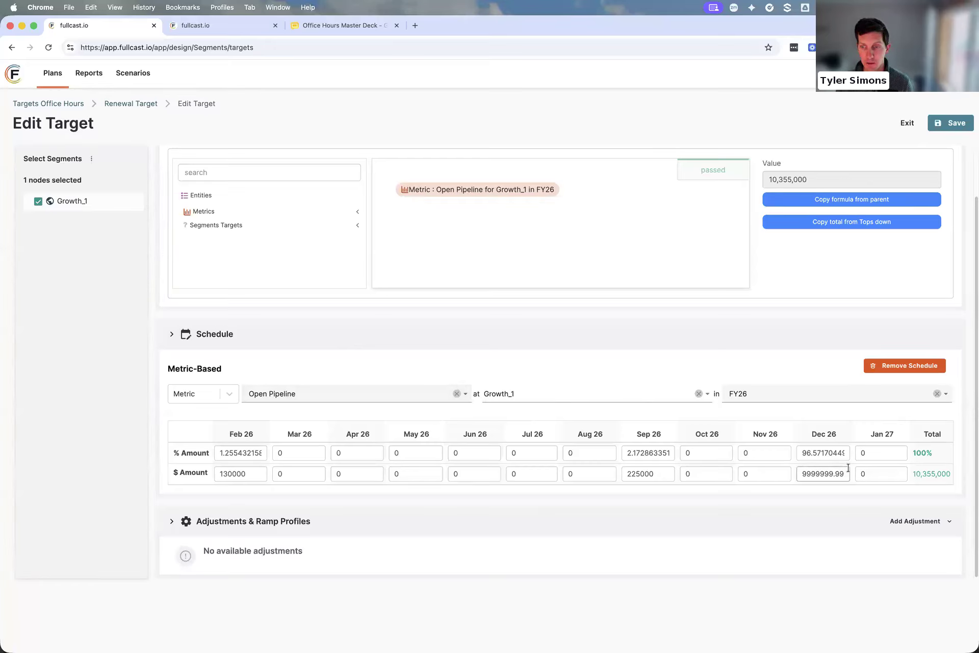
pyautogui.click(248, 477)
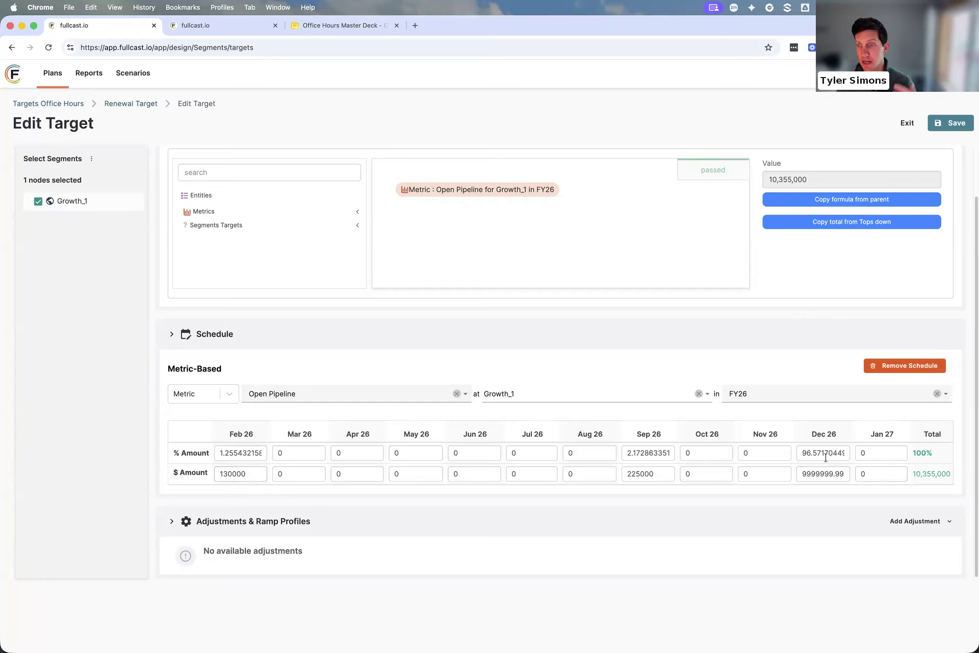
pyautogui.click(804, 475)
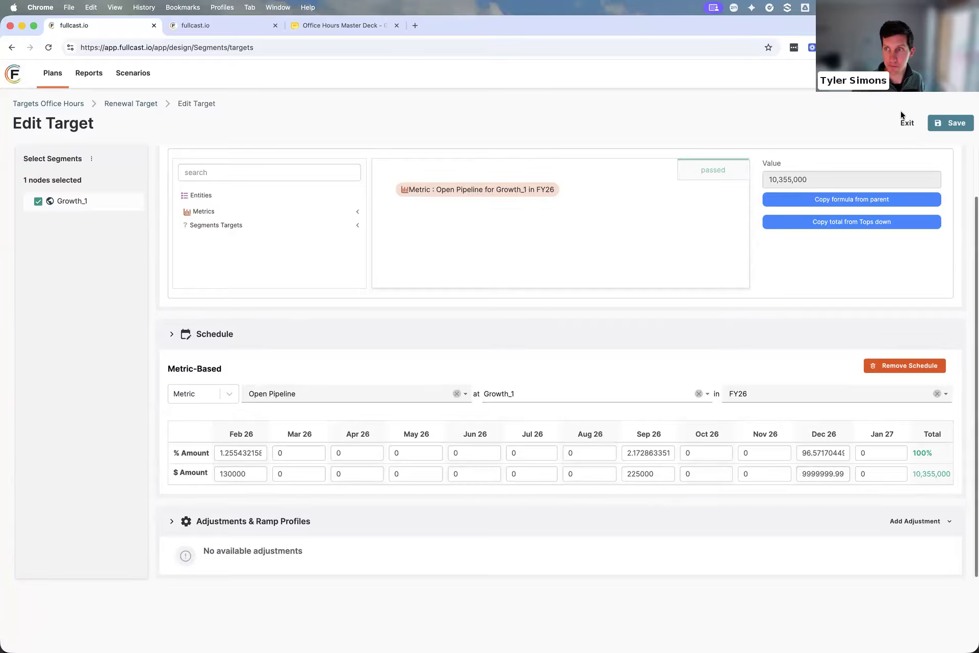
pyautogui.click(906, 126)
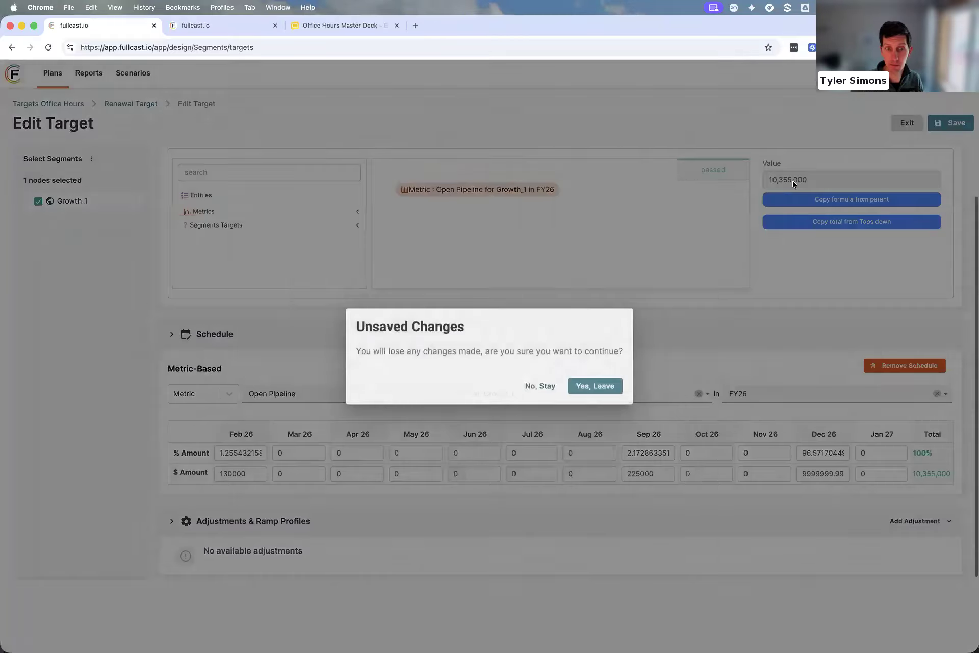
pyautogui.click(602, 387)
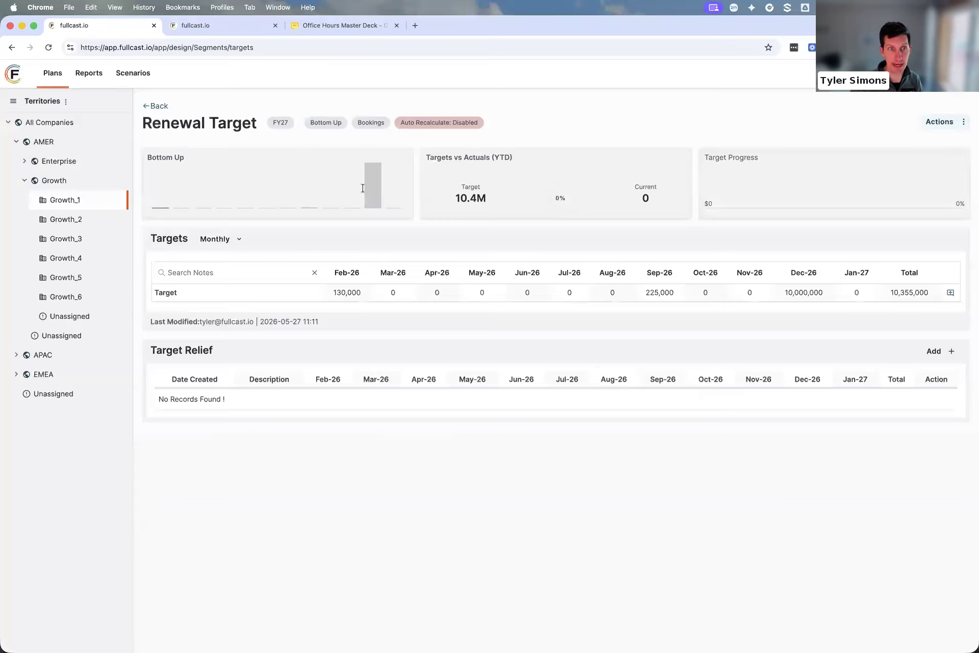
pyautogui.click(147, 108)
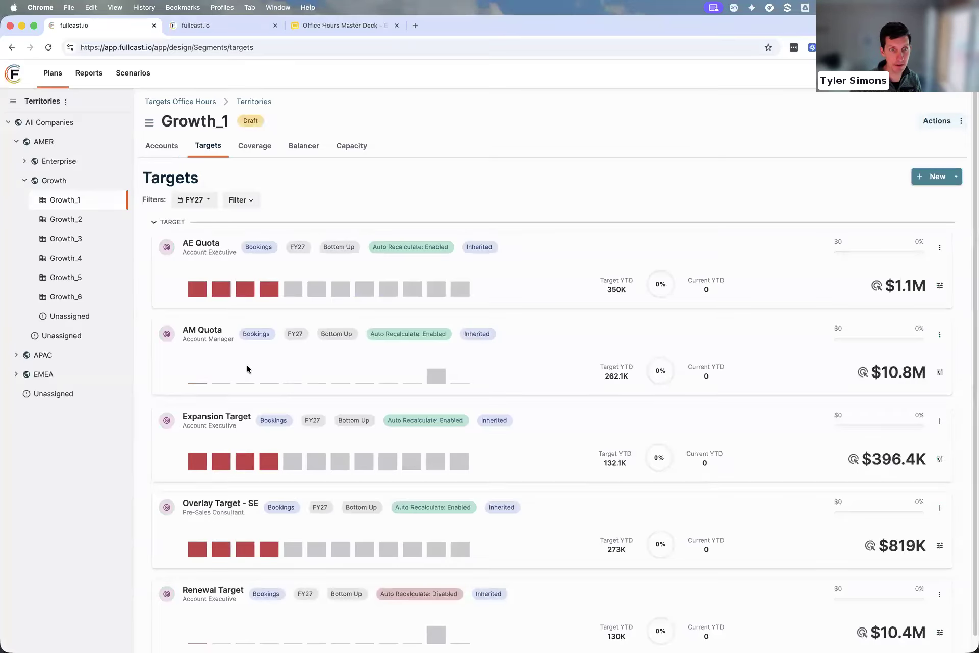
# Open Growth_1's Expansion Target details, review its goal formula, and return to the target list without saving
pyautogui.click(230, 420)
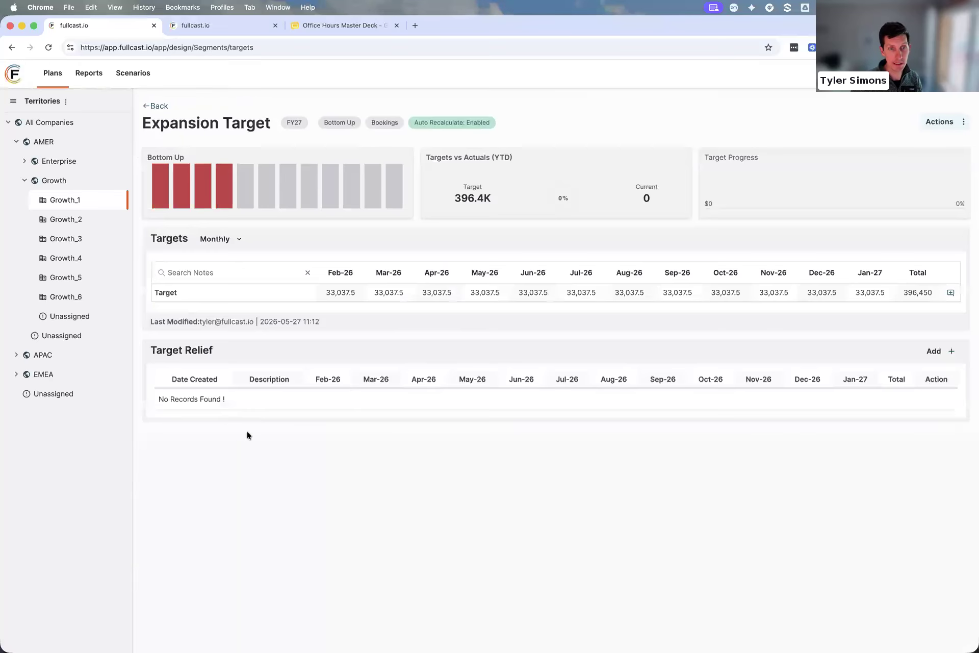
pyautogui.click(948, 122)
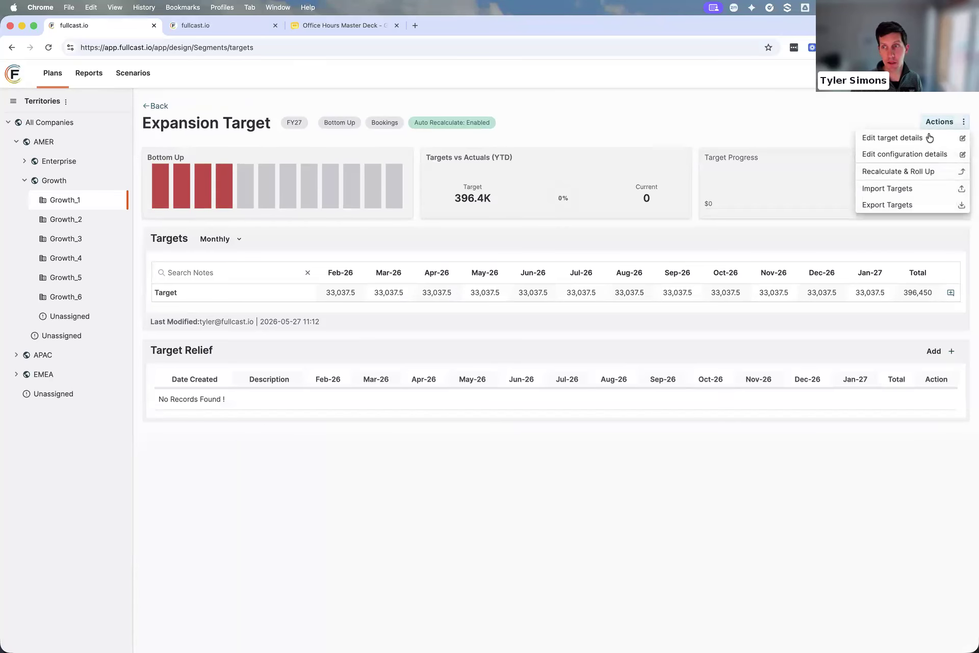
pyautogui.click(923, 135)
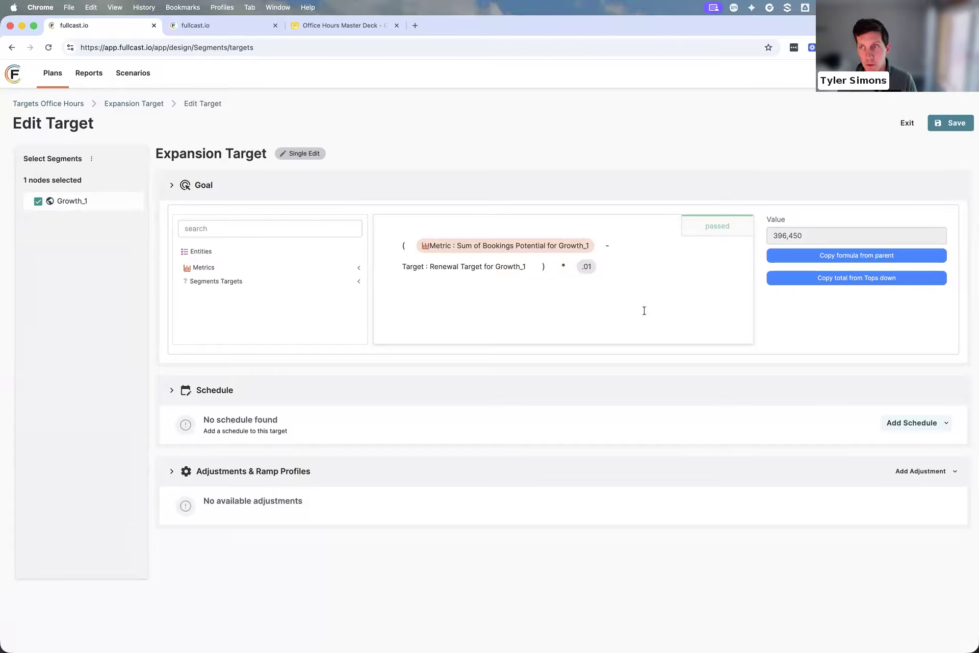
pyautogui.click(908, 126)
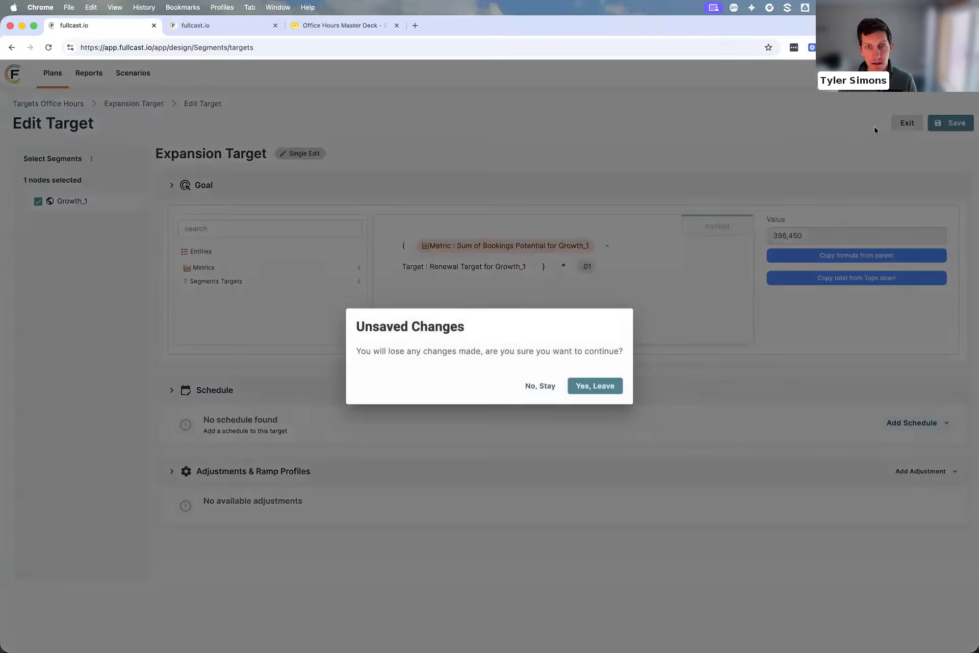
pyautogui.click(587, 386)
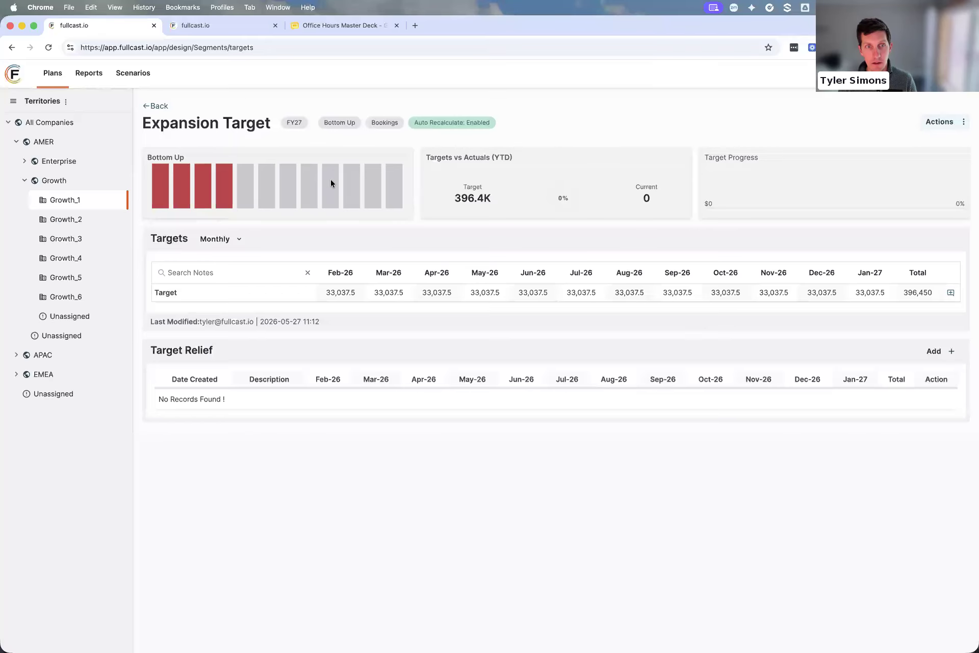
pyautogui.click(163, 107)
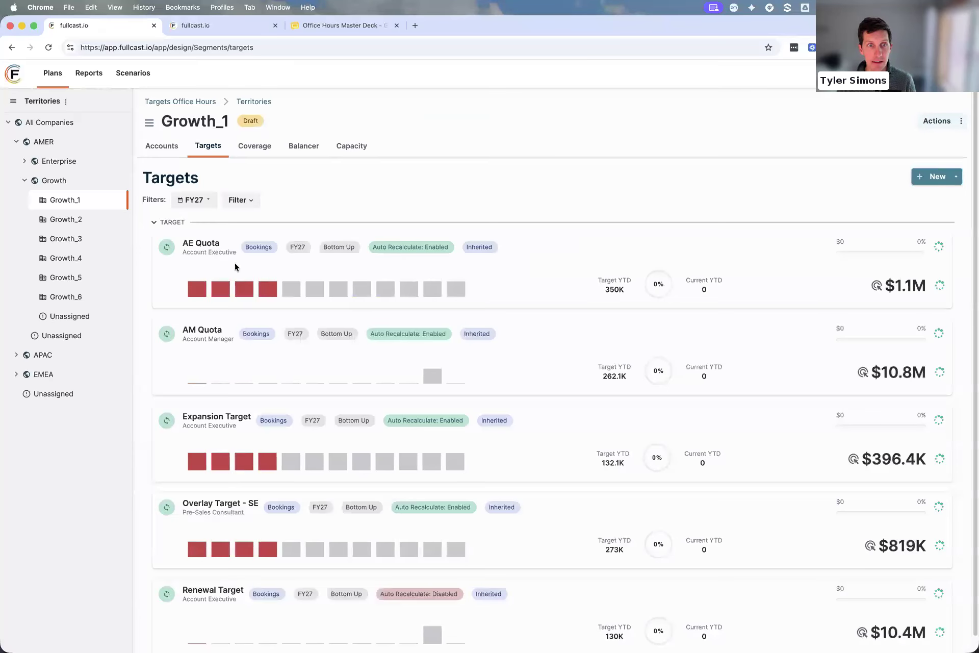
# Open Growth_1's AM Quota target details for editing and review how its goal formula combines other targets
pyautogui.click(198, 332)
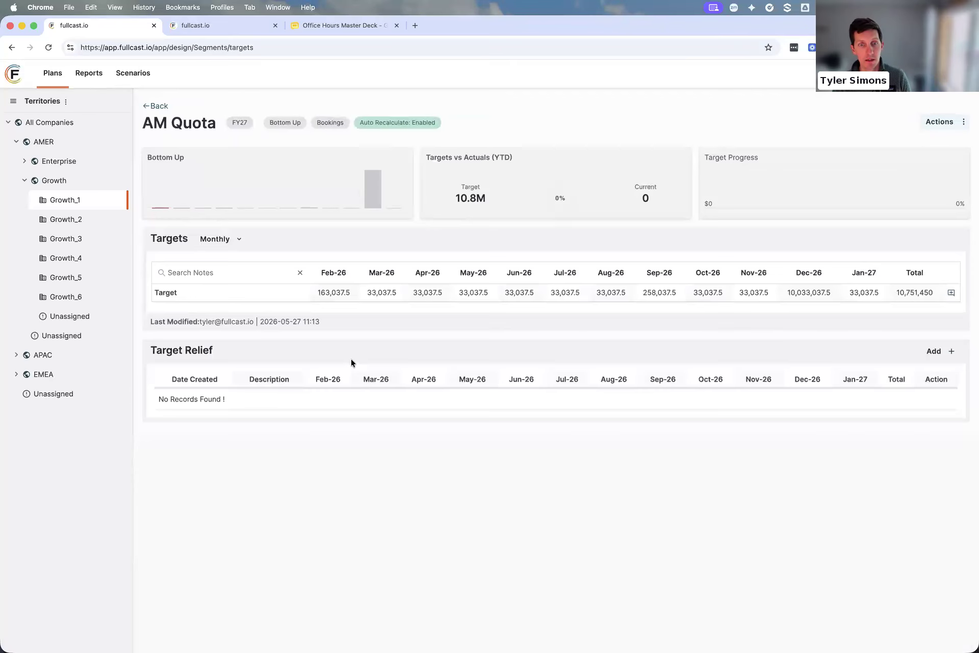
pyautogui.click(954, 122)
pyautogui.click(920, 137)
pyautogui.click(549, 245)
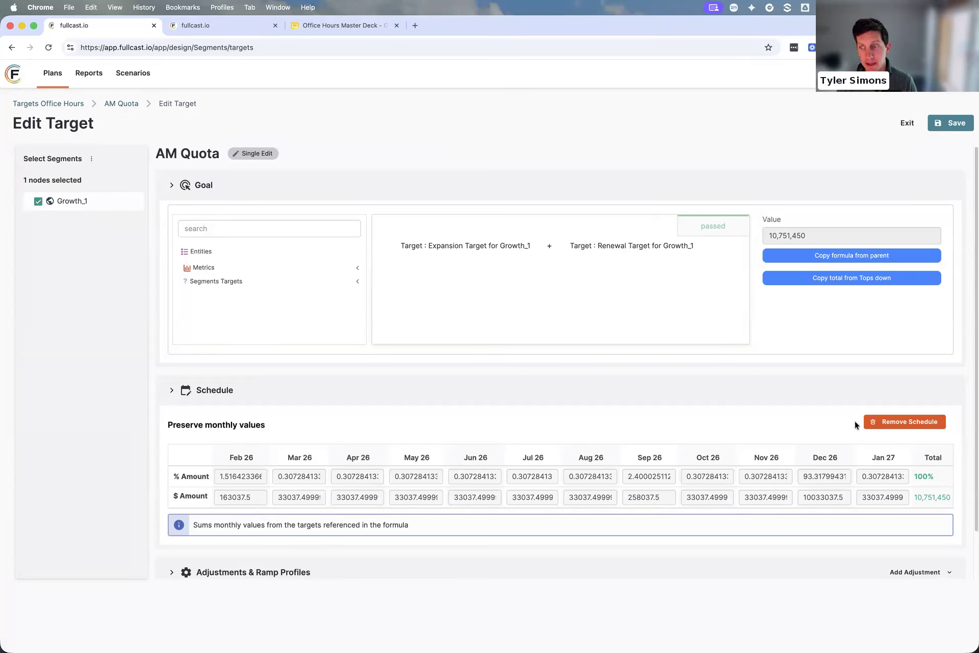
# Replace AM Quota's Preserve monthly values schedule with the EMEA schedule template
pyautogui.click(901, 426)
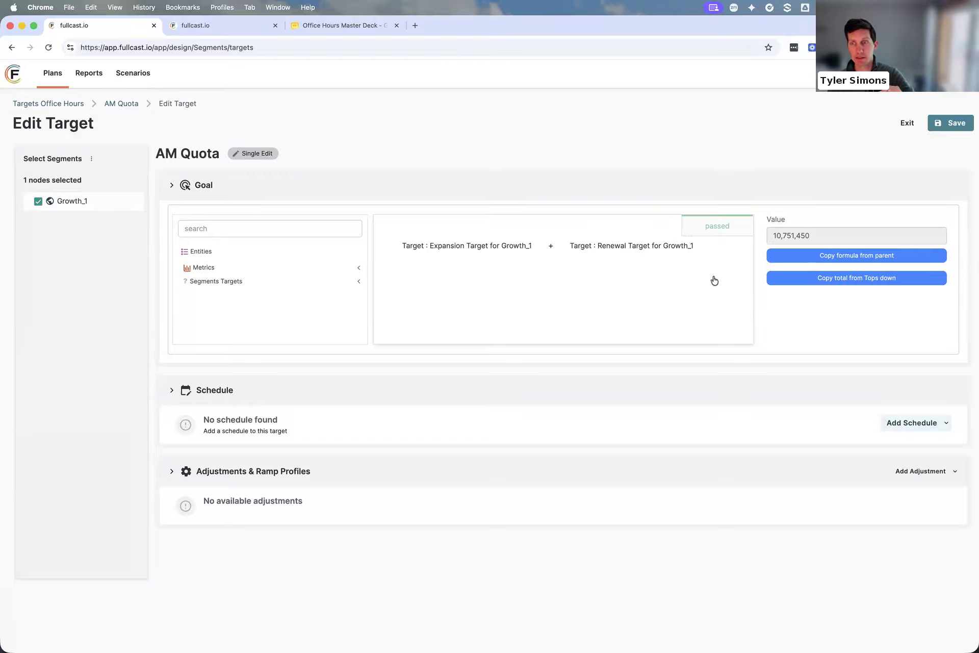
pyautogui.click(834, 234)
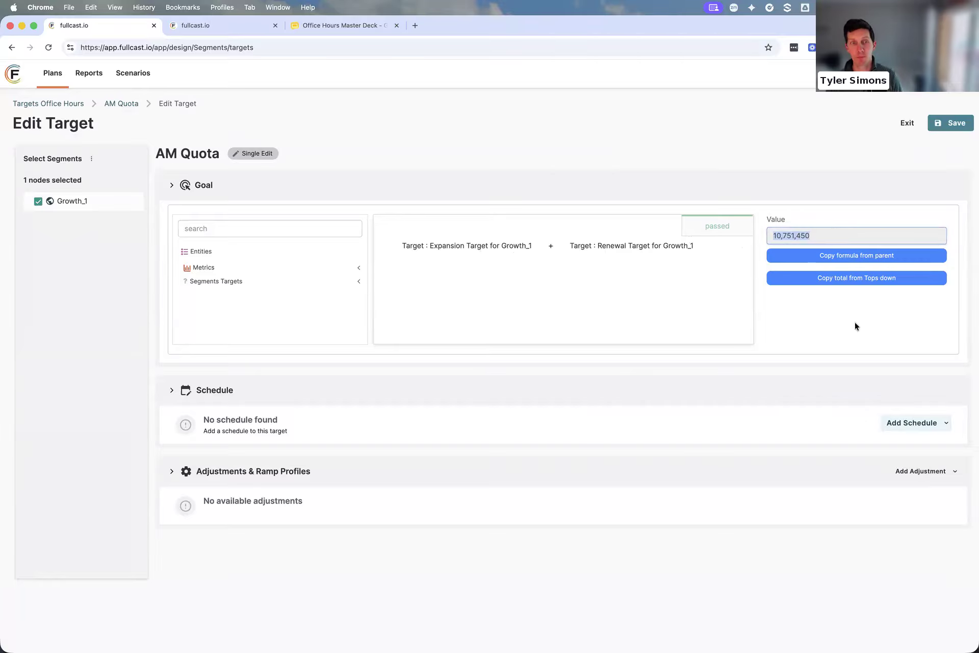
pyautogui.click(931, 427)
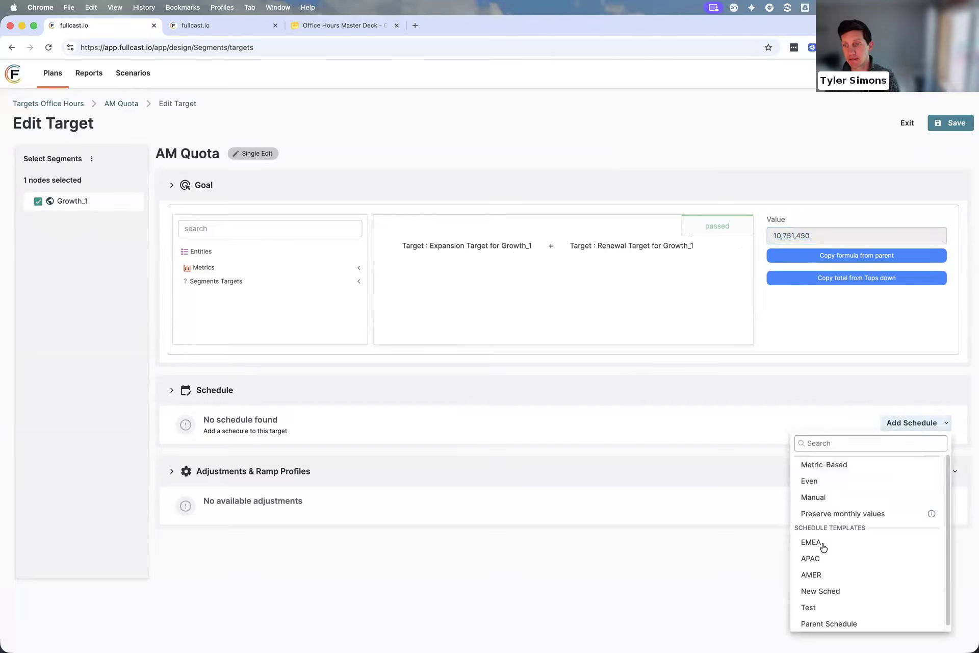
pyautogui.click(823, 544)
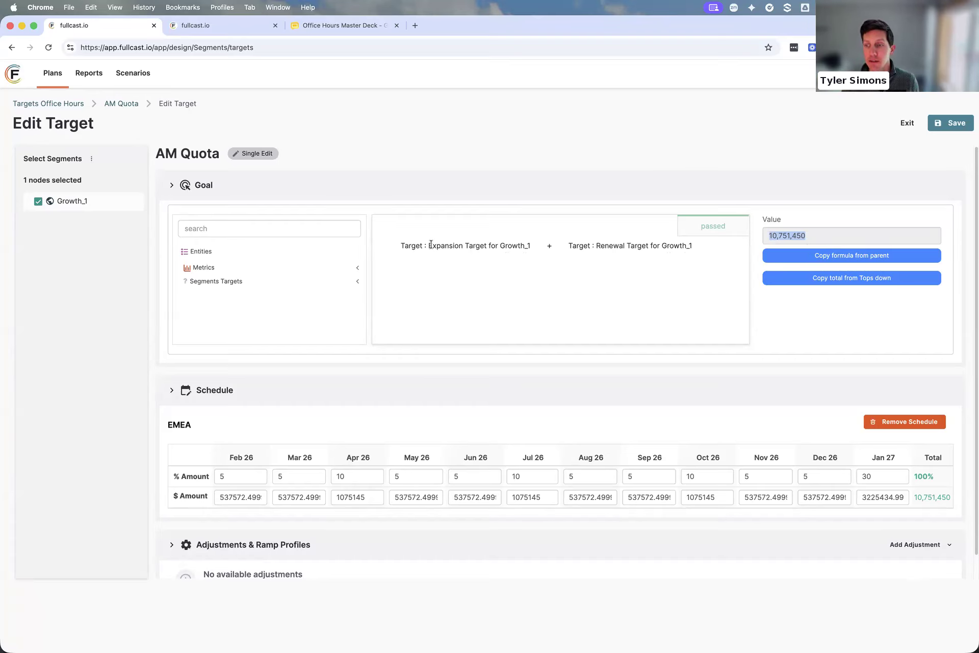
# Remove the EMEA schedule from AM Quota and add the Preserve monthly values schedule
pyautogui.click(903, 423)
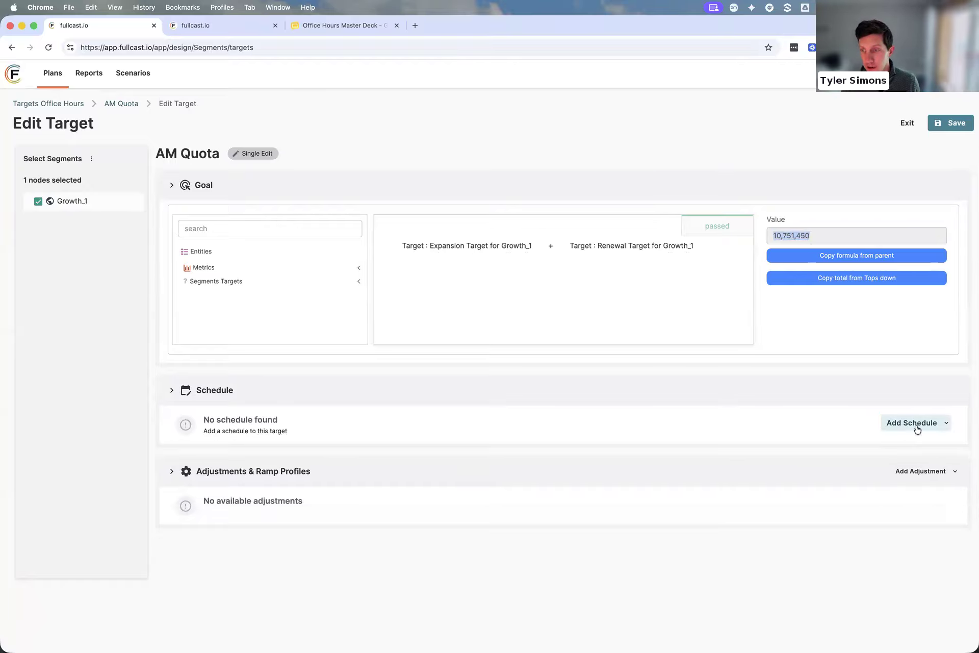
pyautogui.click(917, 429)
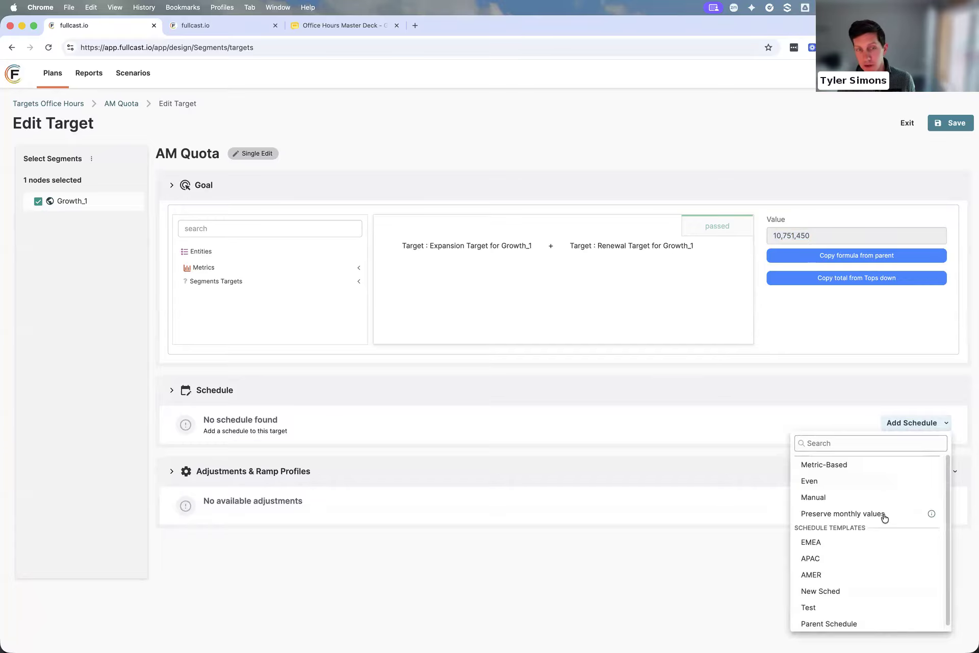
pyautogui.click(884, 515)
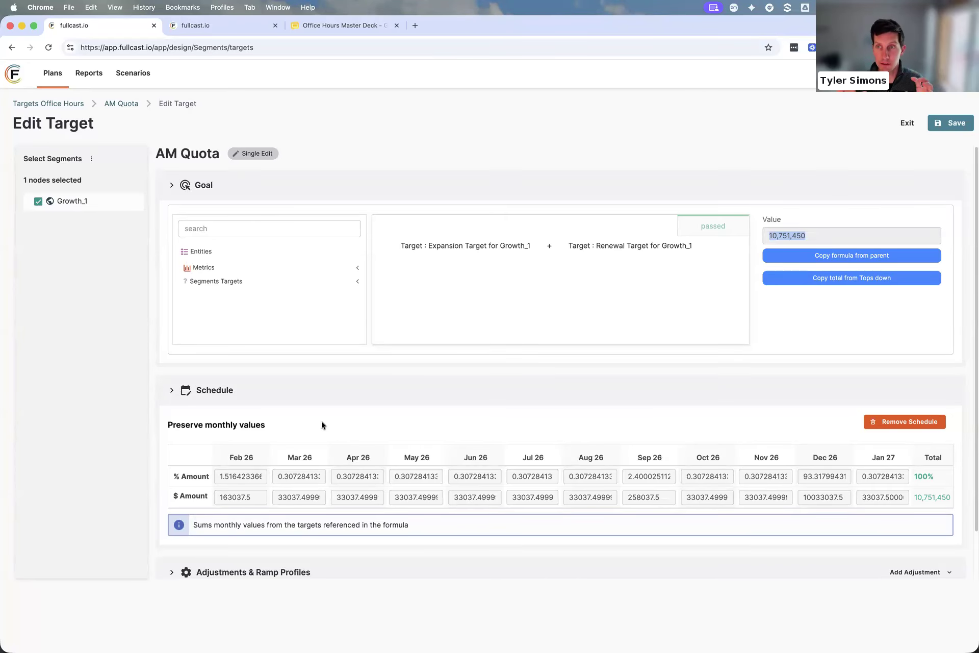
# Replace AM Quota's goal formula with the fixed value 1298371 and show the schedule options available for it
pyautogui.scroll(-1, 683, 256)
pyautogui.moveTo(703, 242); pyautogui.dragTo(442, 239)
pyautogui.press('BackSpace')
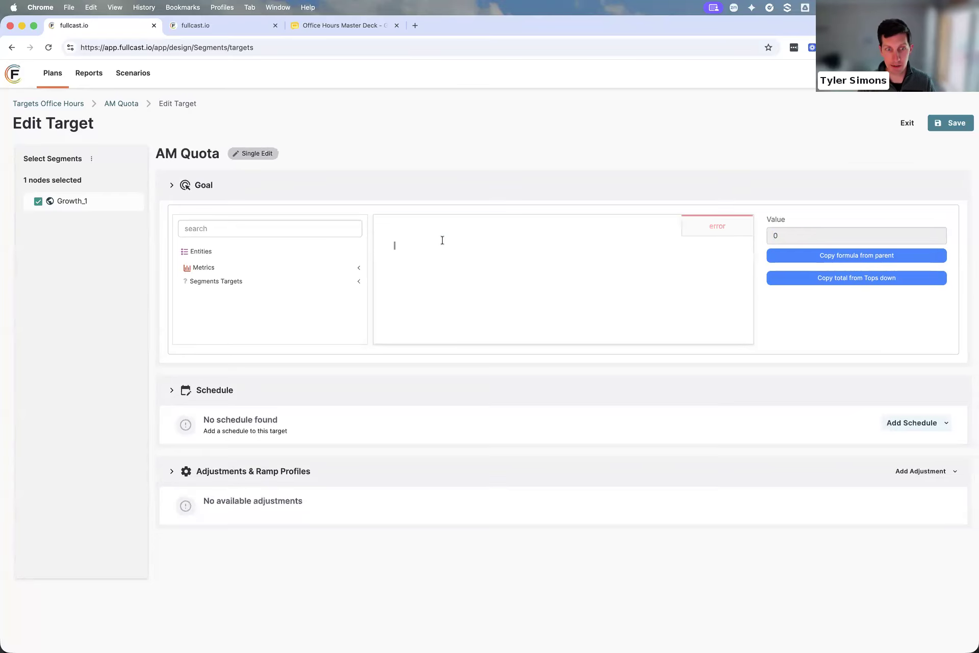
pyautogui.write('1298371')
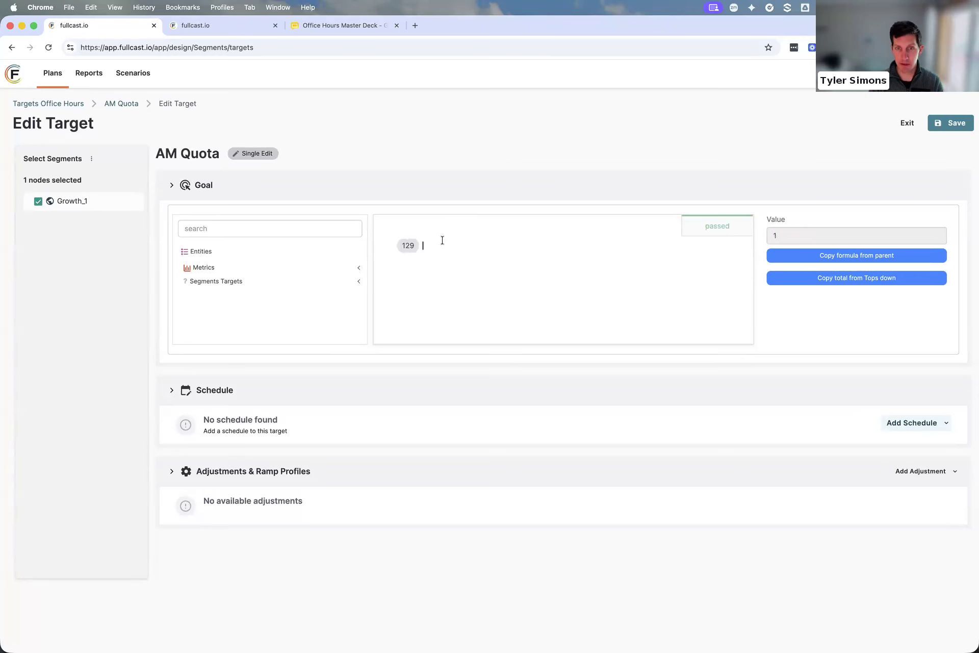
pyautogui.click(916, 424)
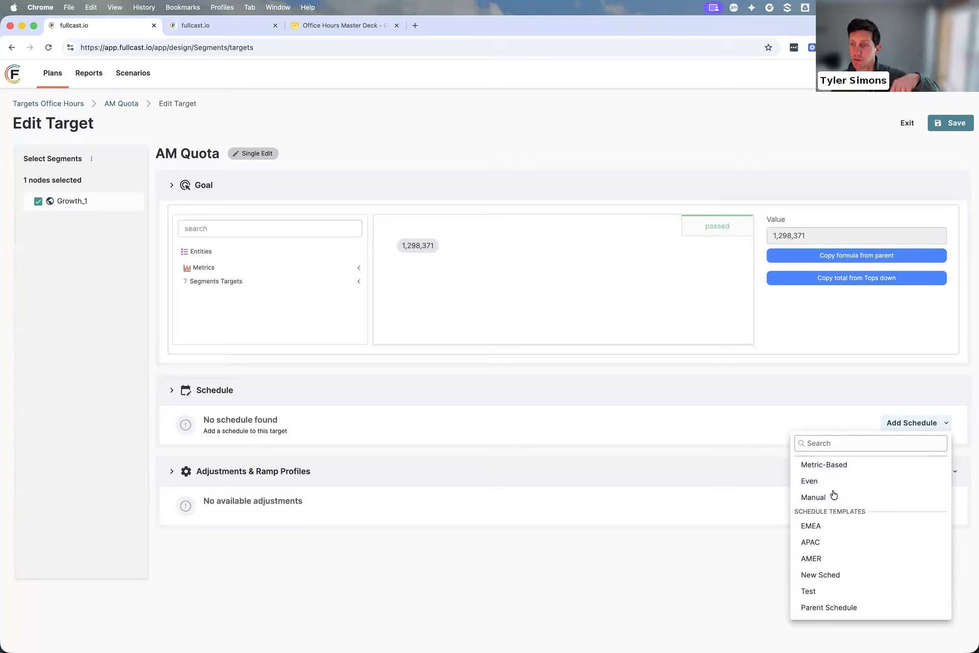
# Discard the unsaved AM Quota edits, leave the target's details and return to Growth_1's list of targets
pyautogui.click(495, 259)
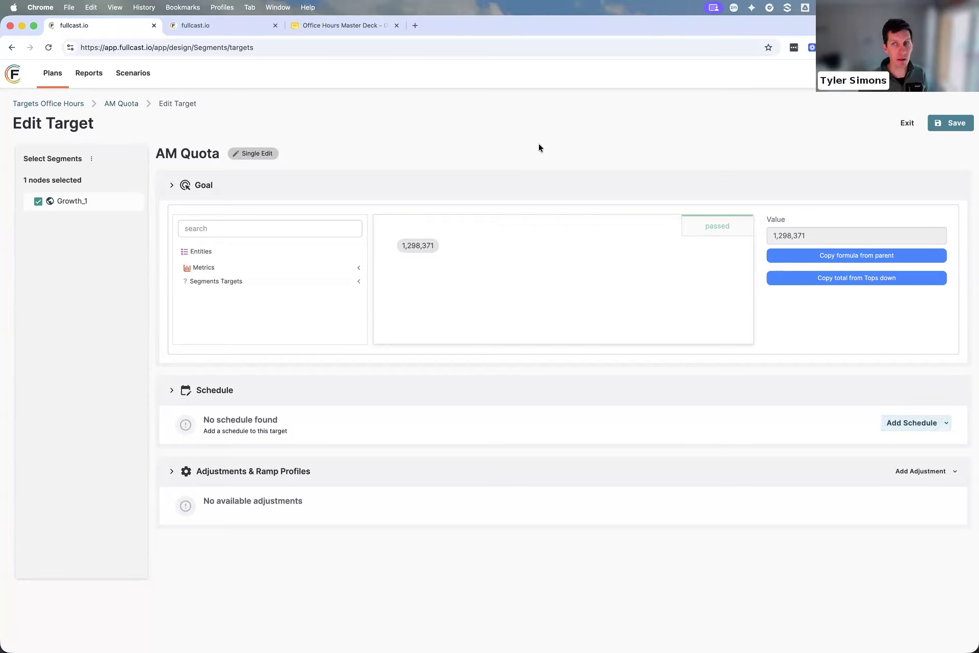
pyautogui.click(908, 124)
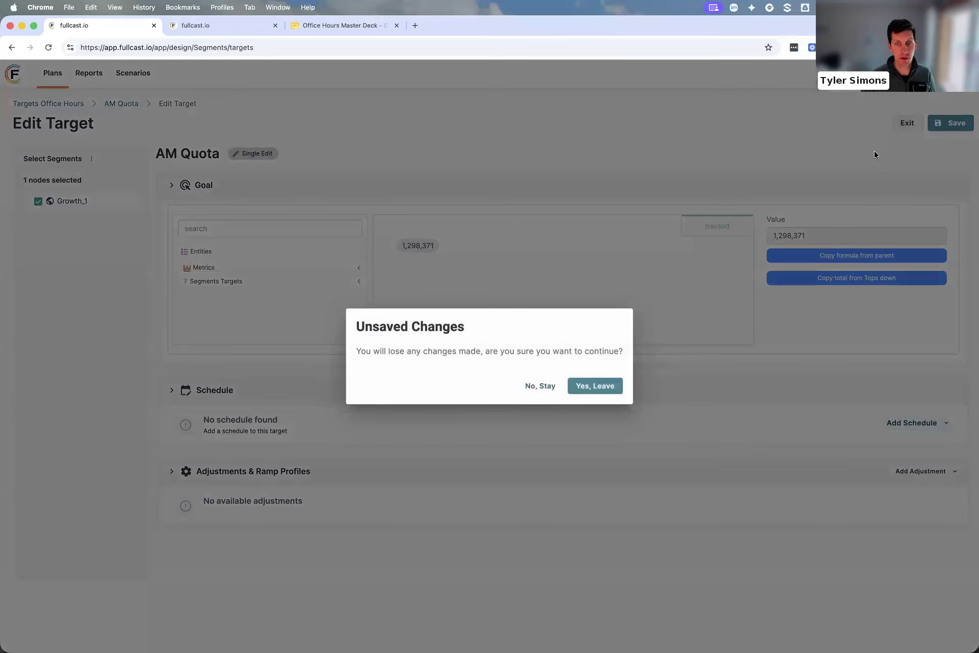
pyautogui.click(600, 386)
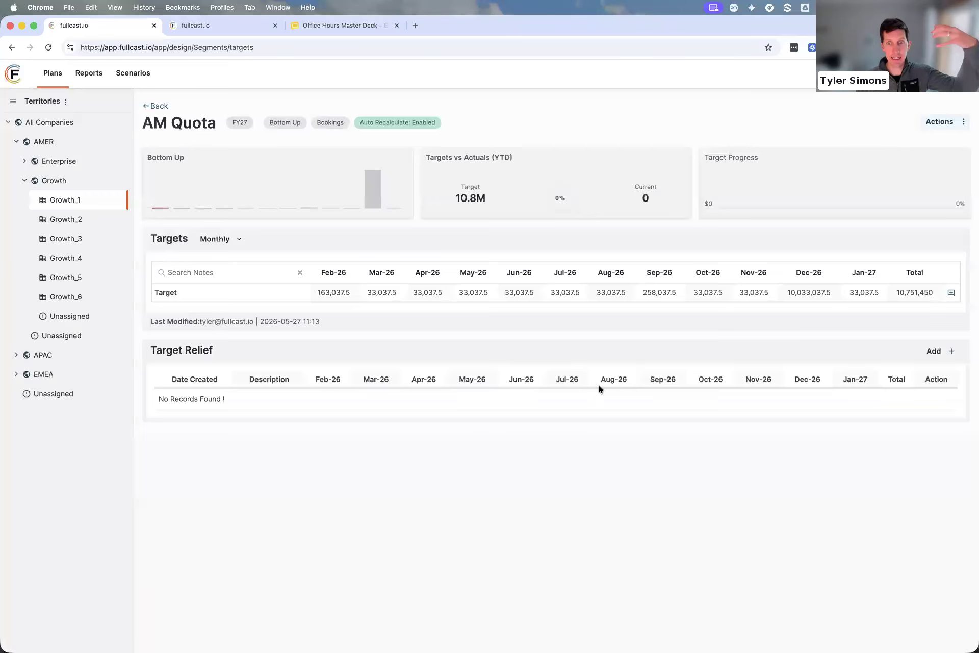
pyautogui.click(159, 105)
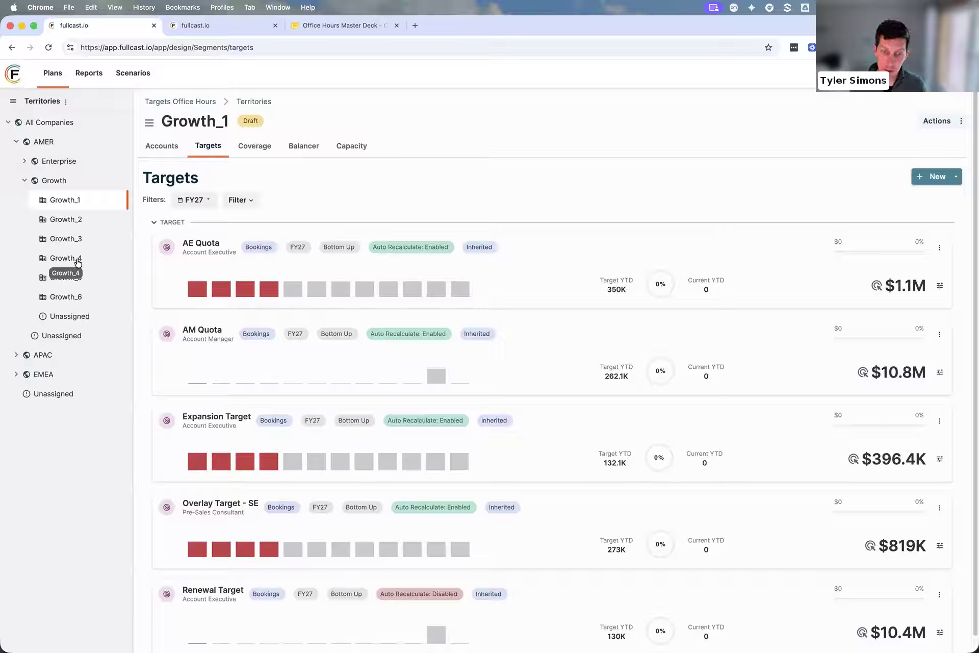
pyautogui.scroll(-1, 312, 395)
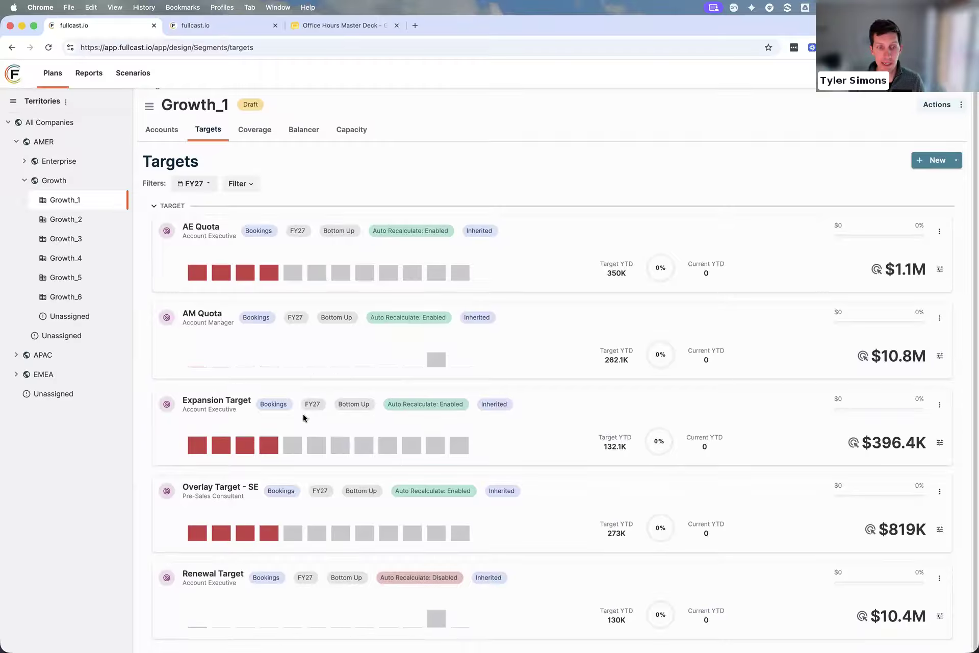
pyautogui.scroll(1, 348, 498)
pyautogui.moveTo(436, 283)
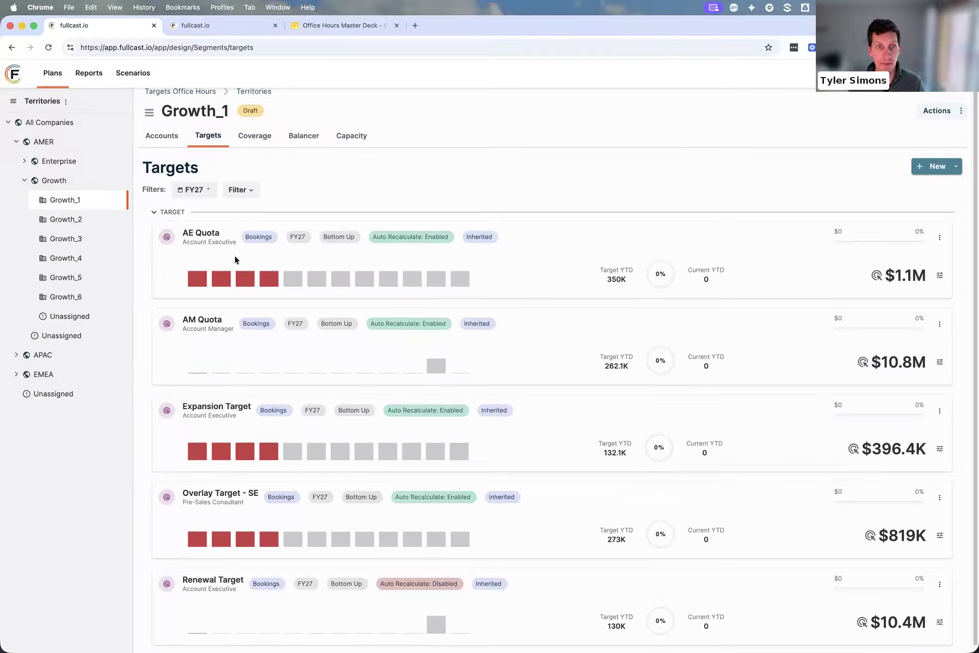
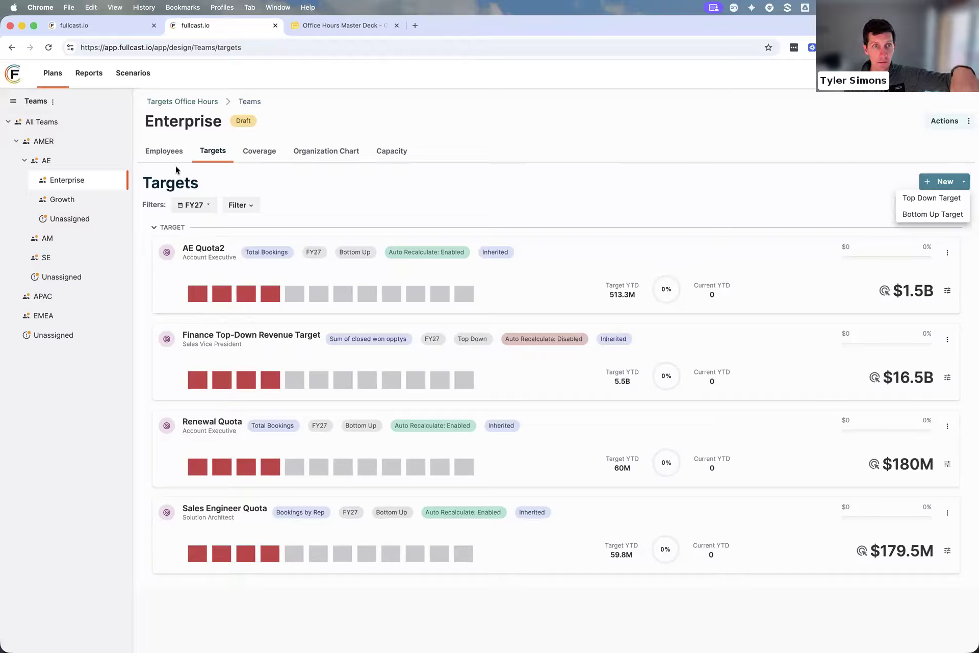
# Check the Recalculate & Distribute Down options of Enterprise's Finance Top-Down Revenue Target without updating it, and return to All Teams' list of targets
pyautogui.click(239, 335)
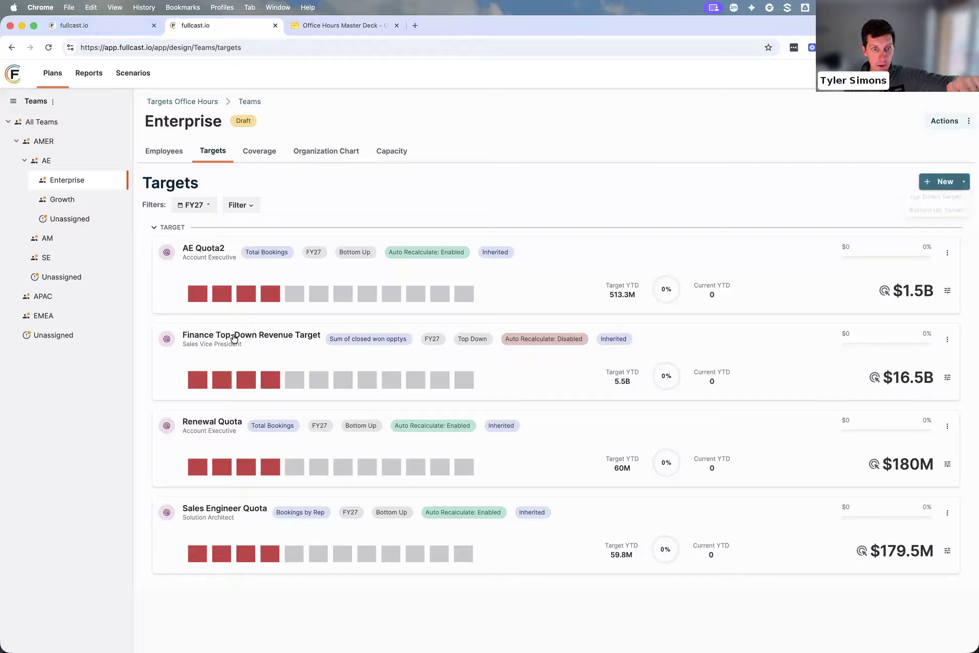
pyautogui.click(240, 335)
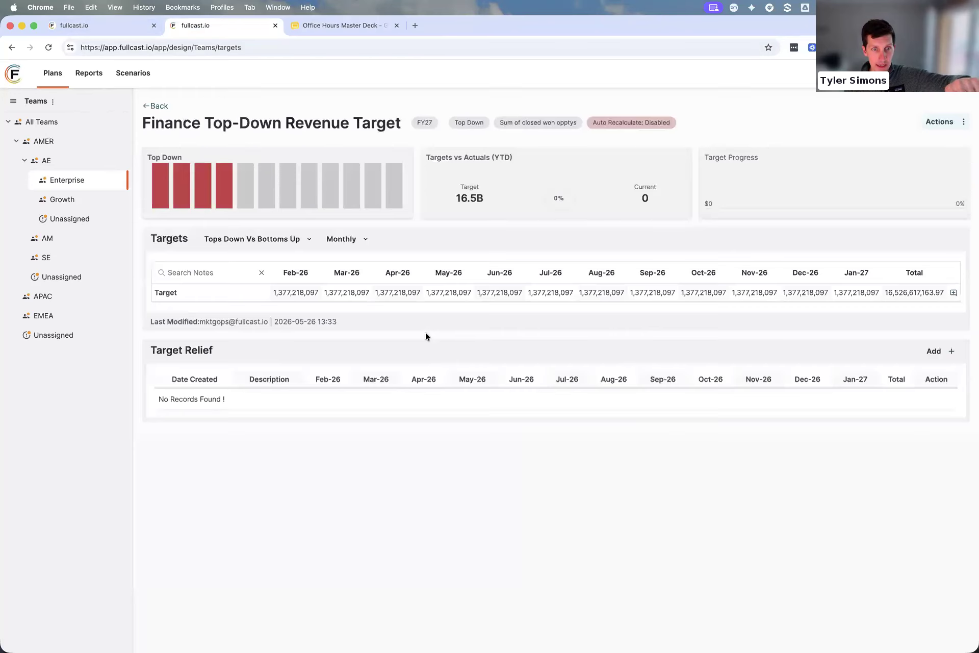
pyautogui.click(941, 122)
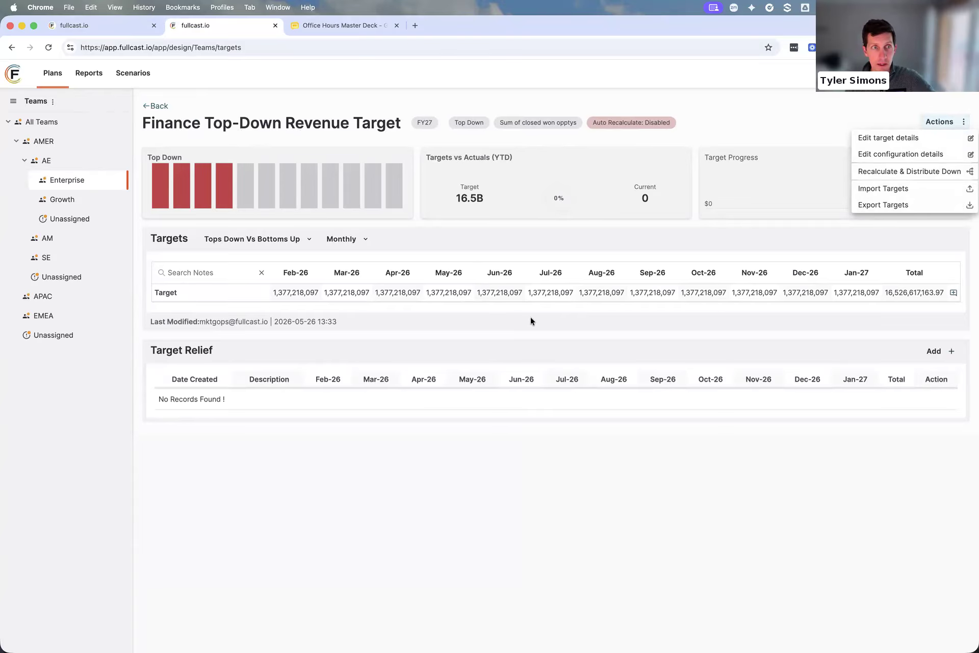
pyautogui.click(902, 173)
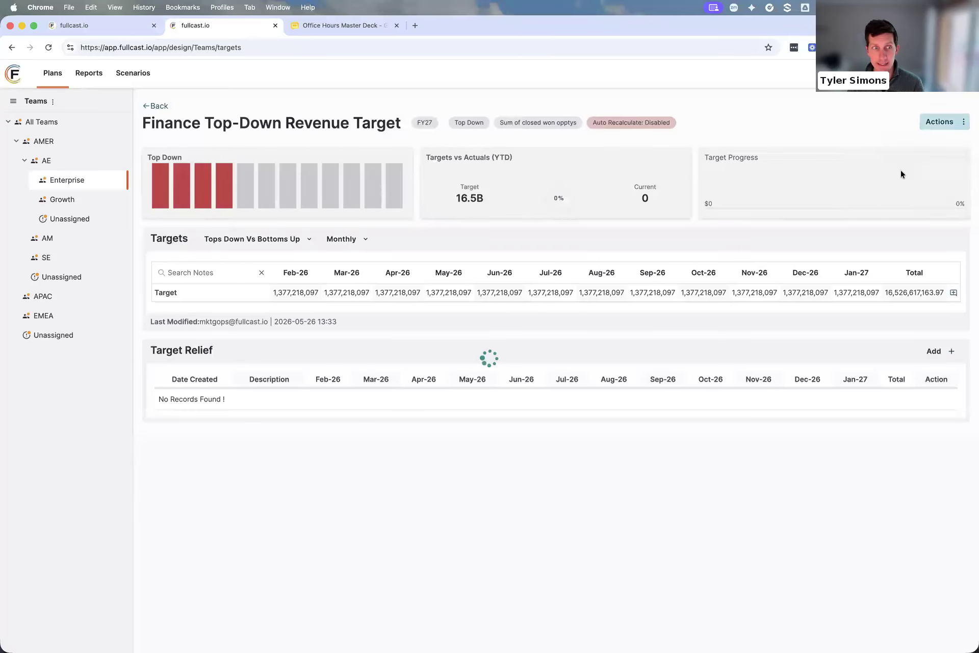
pyautogui.click(860, 564)
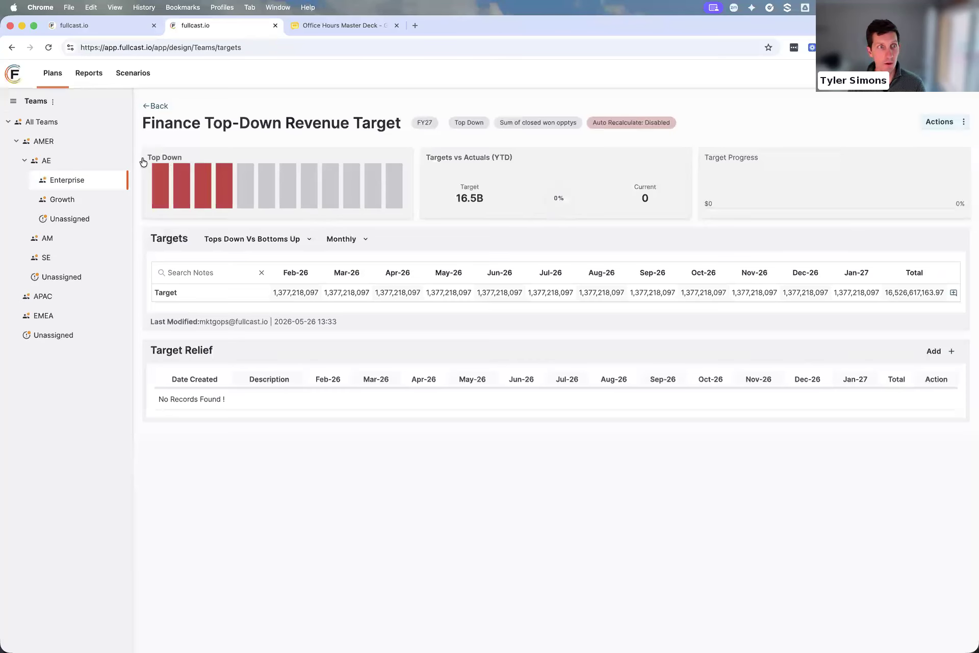
pyautogui.click(45, 126)
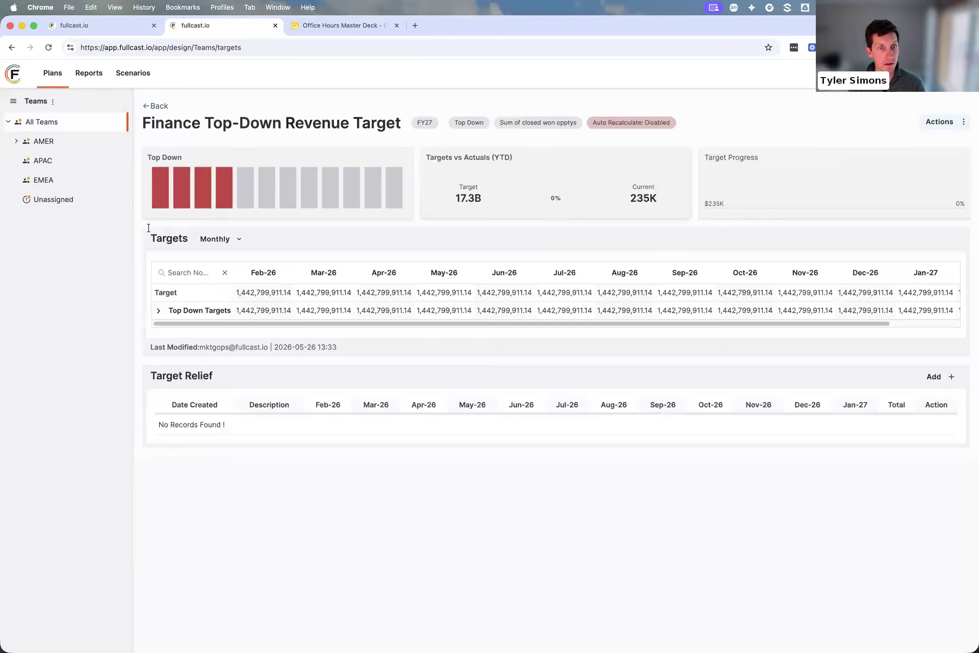
pyautogui.click(156, 106)
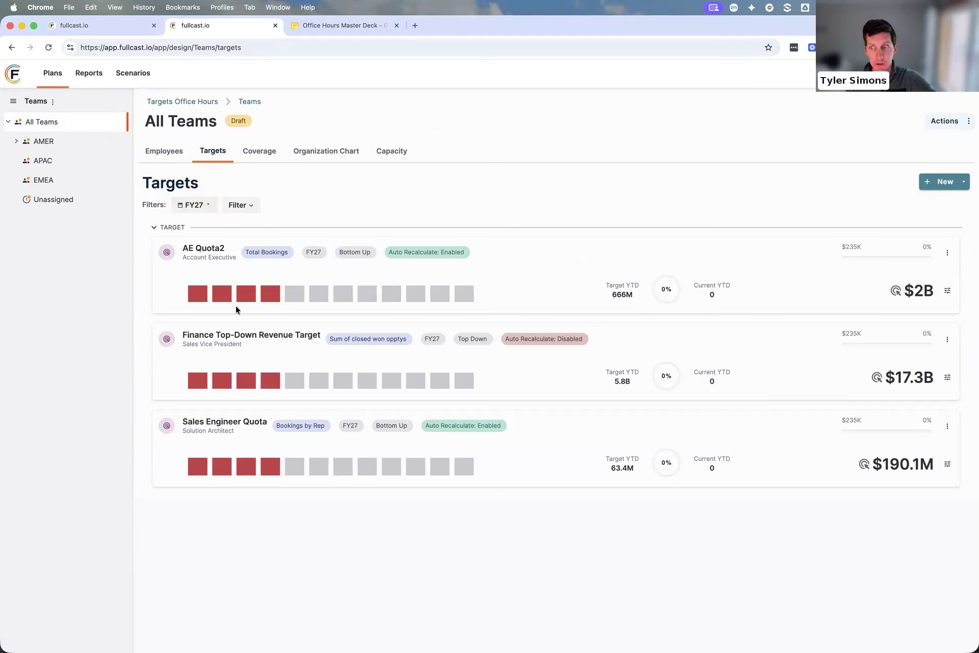
# Switch to the Territories window and open the New Company Goal target of All Companies
pyautogui.click(109, 26)
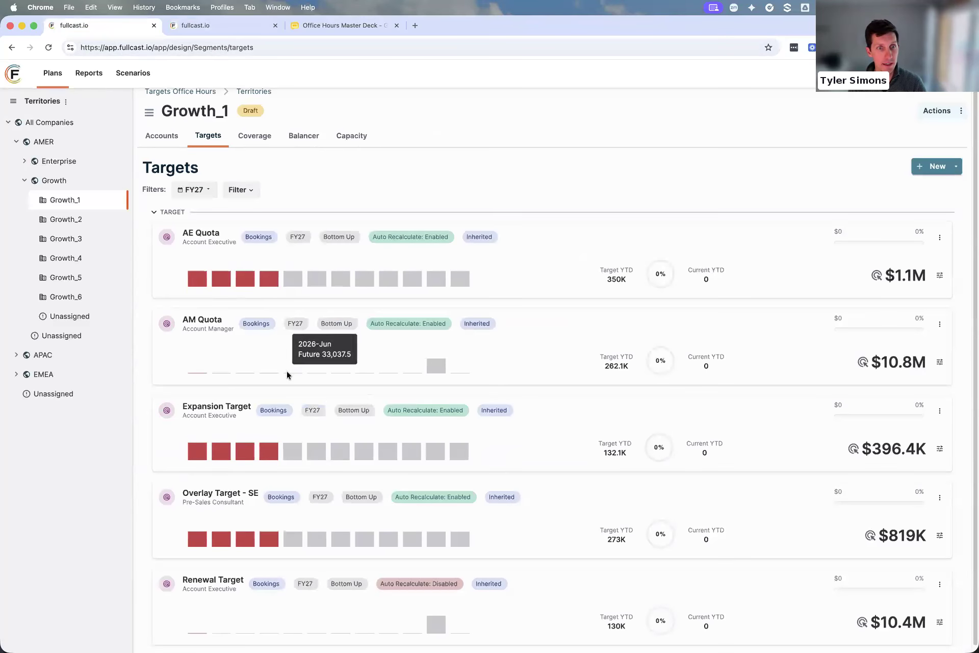
pyautogui.scroll(1, 278, 368)
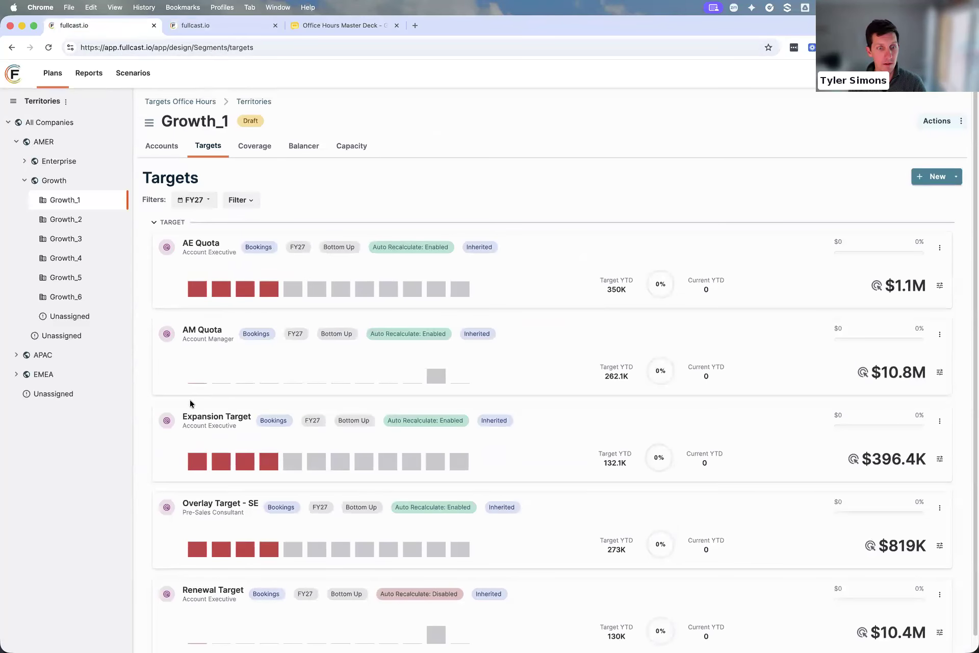
pyautogui.click(37, 123)
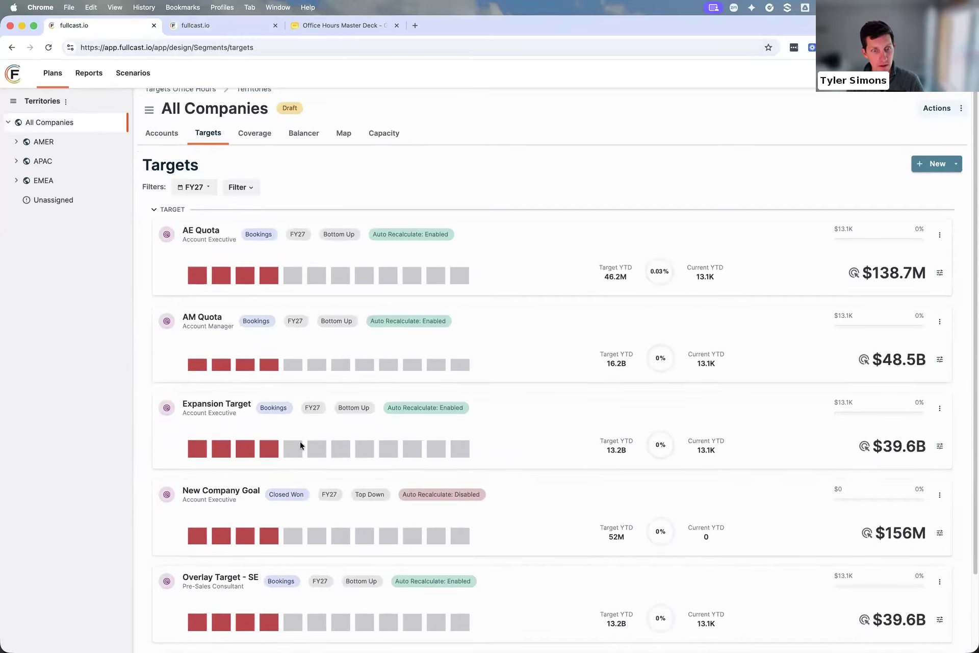
pyautogui.scroll(-1, 286, 448)
pyautogui.click(219, 466)
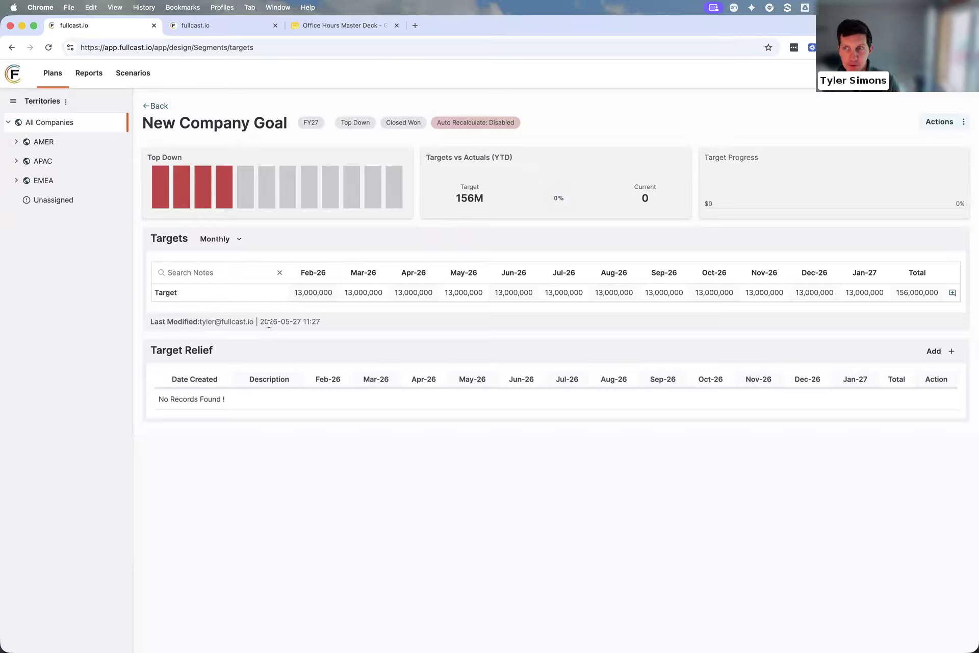
# Look at All Teams' targets in the Teams window, and return to the All Companies list of targets
pyautogui.click(224, 33)
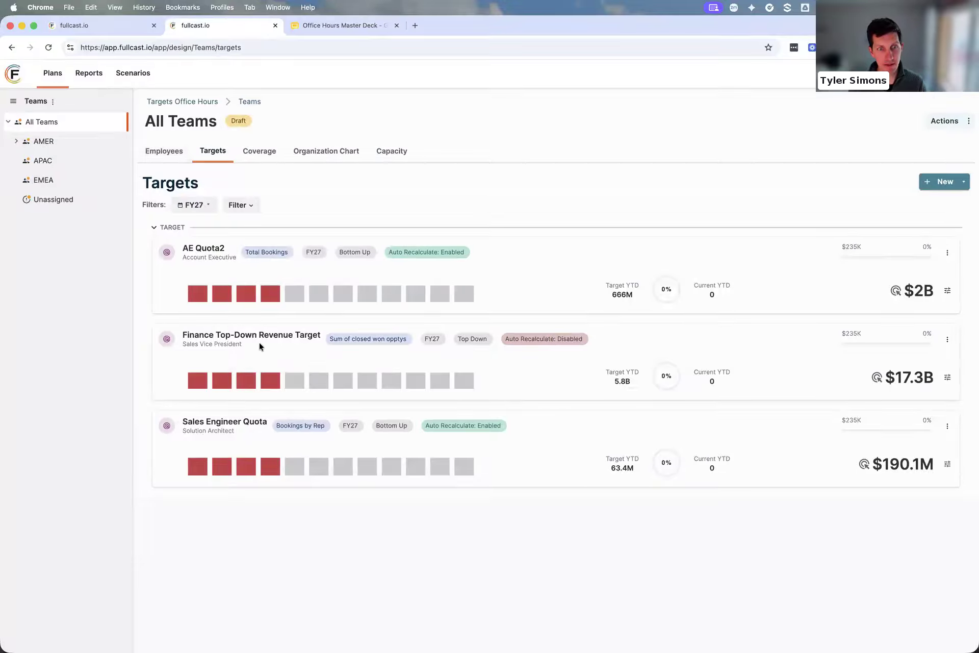
pyautogui.click(93, 28)
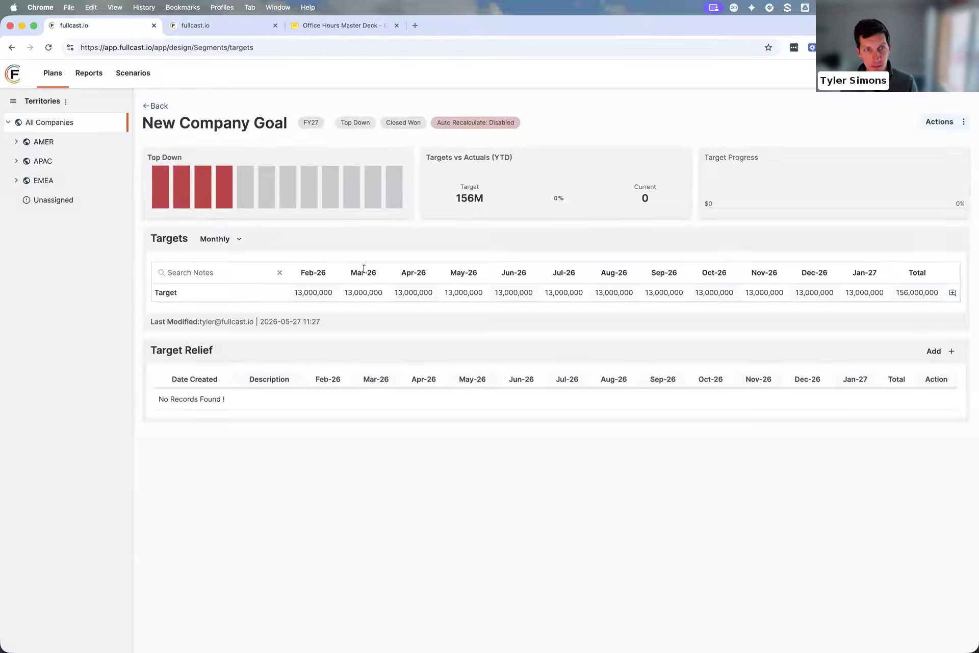
pyautogui.click(160, 106)
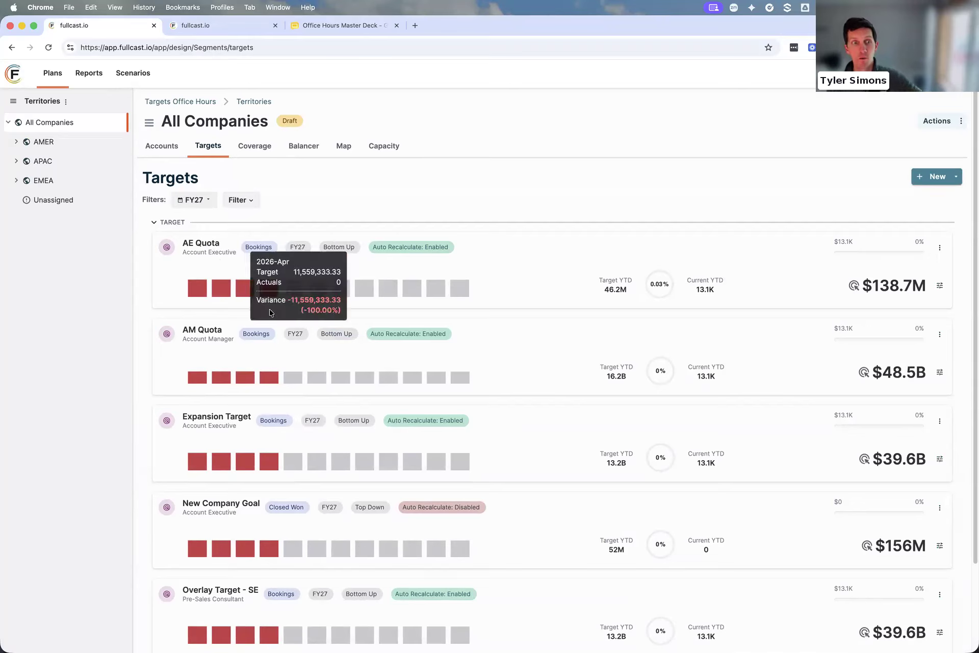
# Open Recalculate & Distribute Down for New Company Goal and enable Distribute Down
pyautogui.scroll(-1, 404, 286)
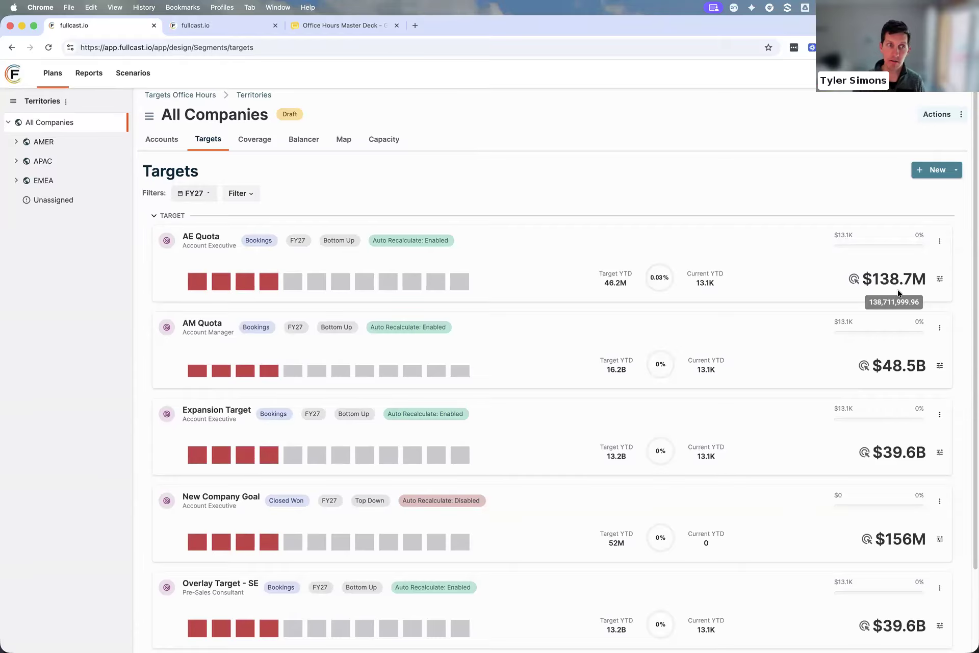
pyautogui.click(222, 501)
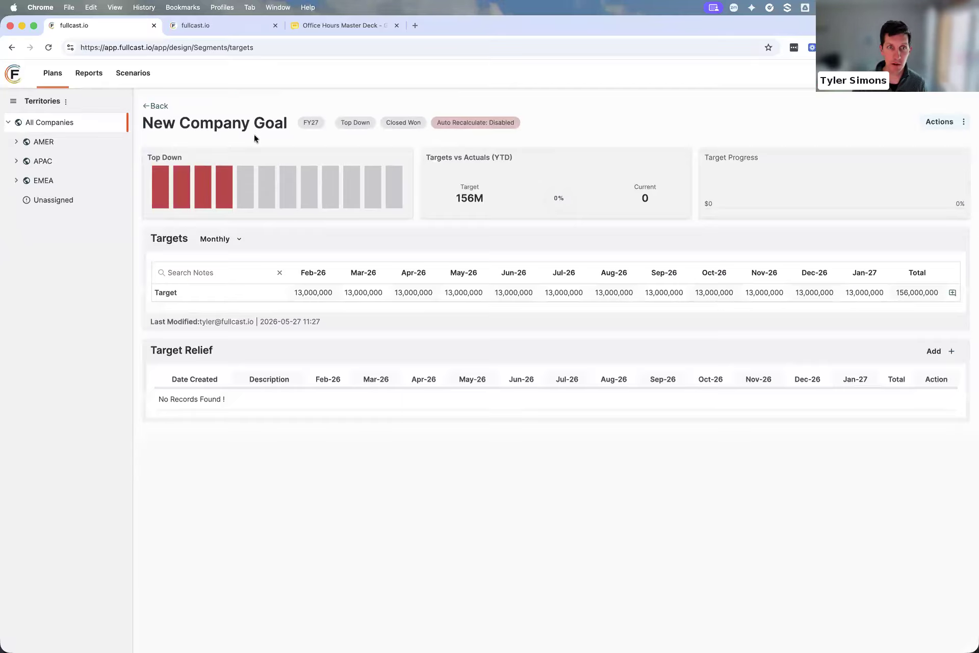
pyautogui.click(954, 123)
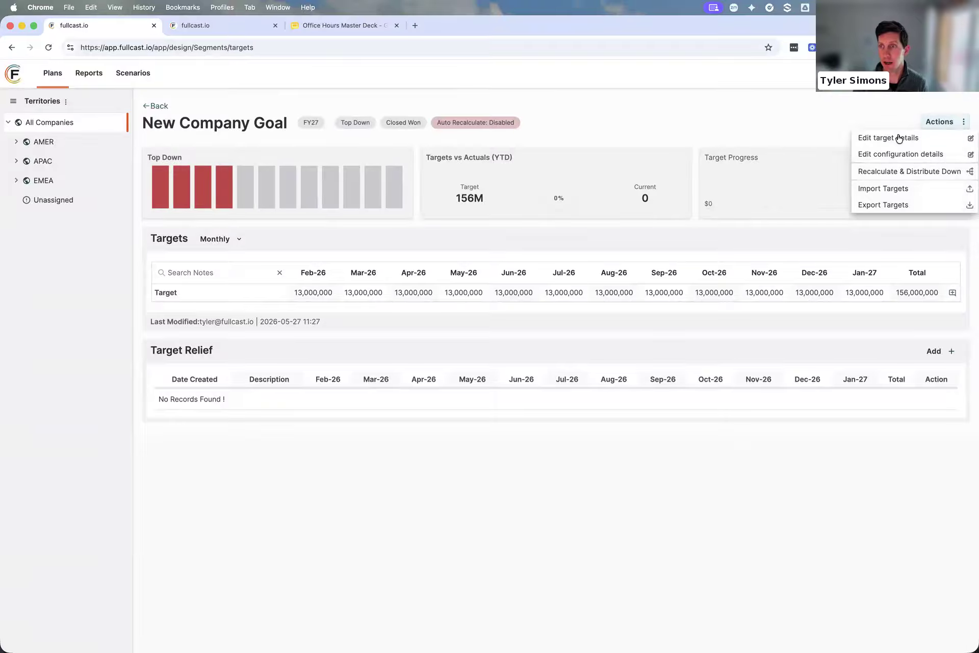
pyautogui.click(906, 174)
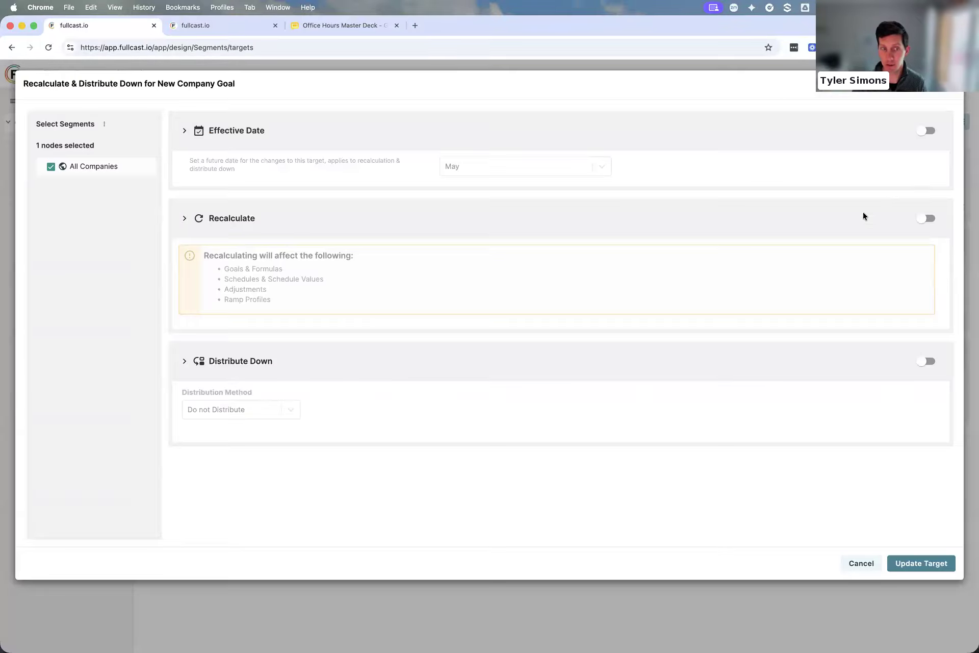
pyautogui.click(929, 362)
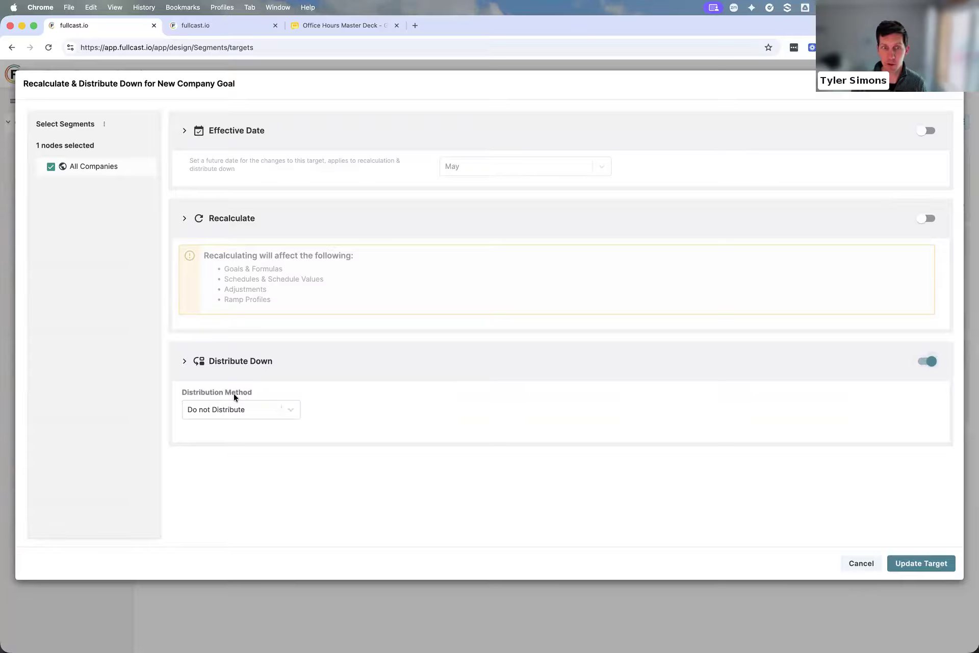
# Try the Equal and Specific Value distribution methods for New Company Goal
pyautogui.click(219, 412)
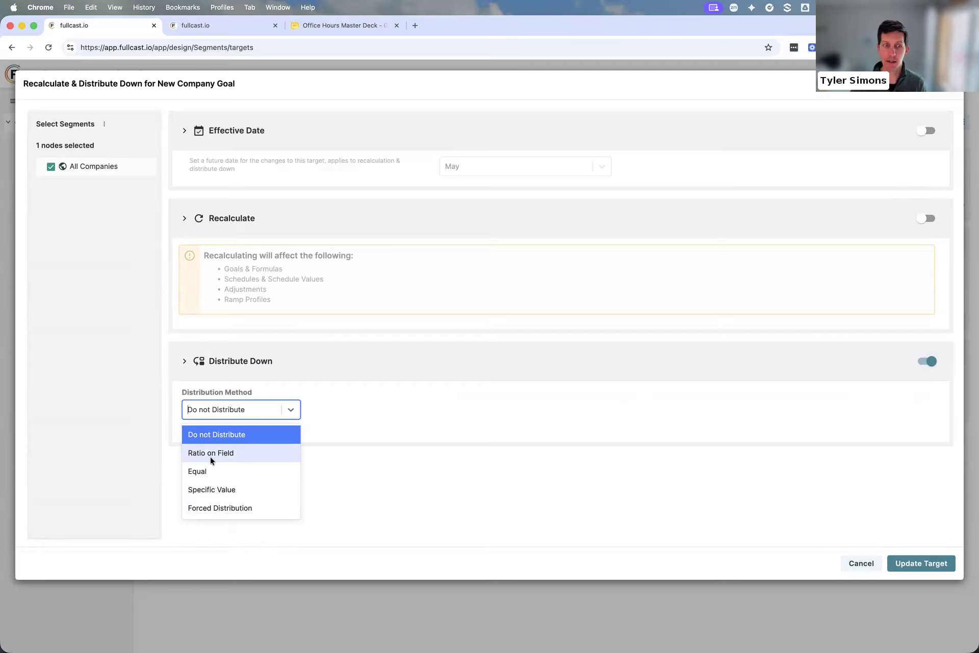
pyautogui.click(217, 471)
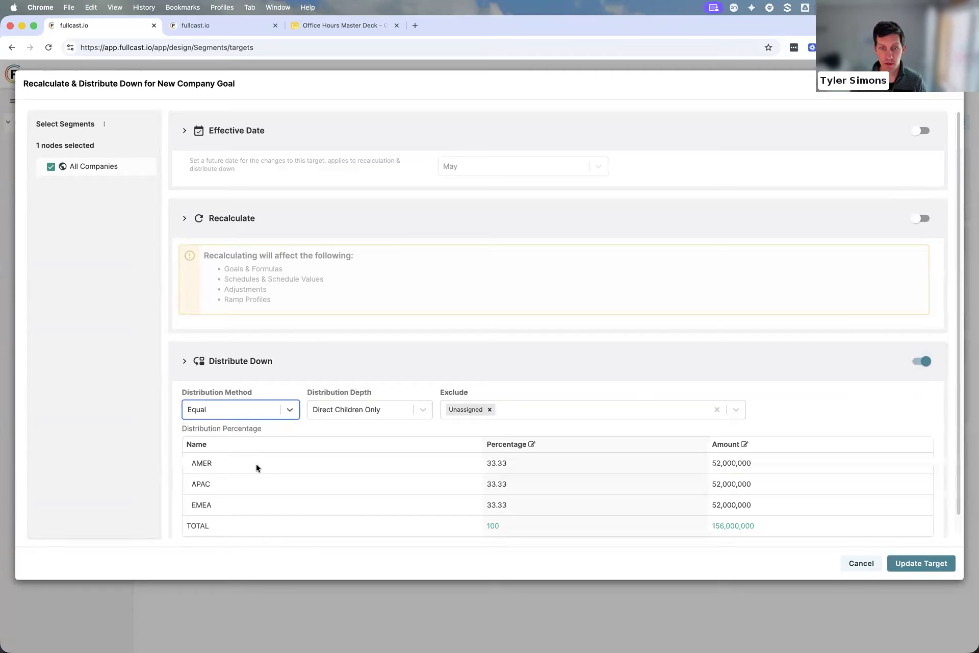
pyautogui.scroll(-1, 256, 468)
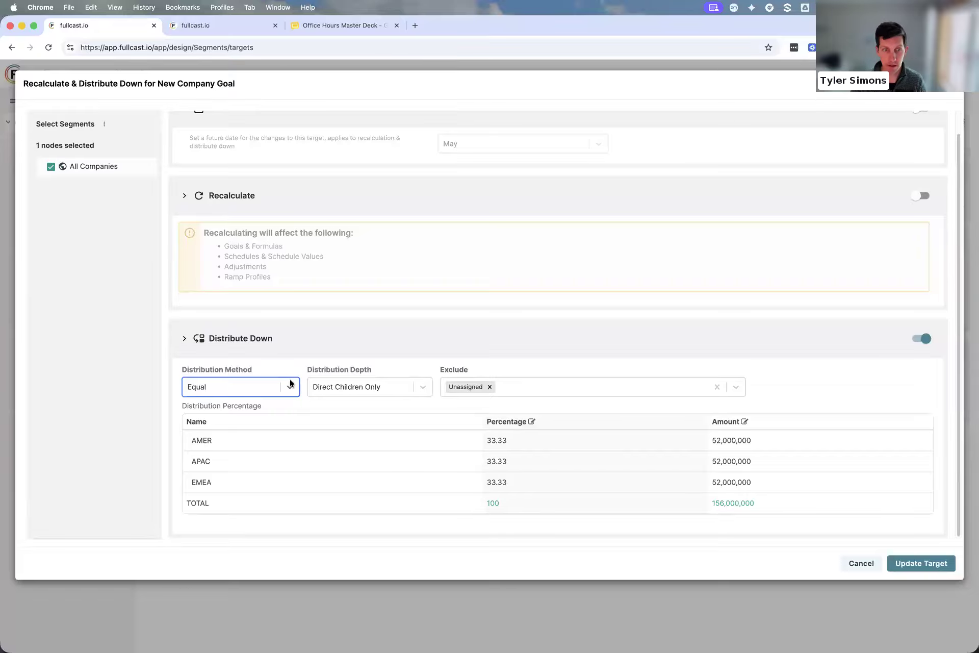
pyautogui.click(233, 390)
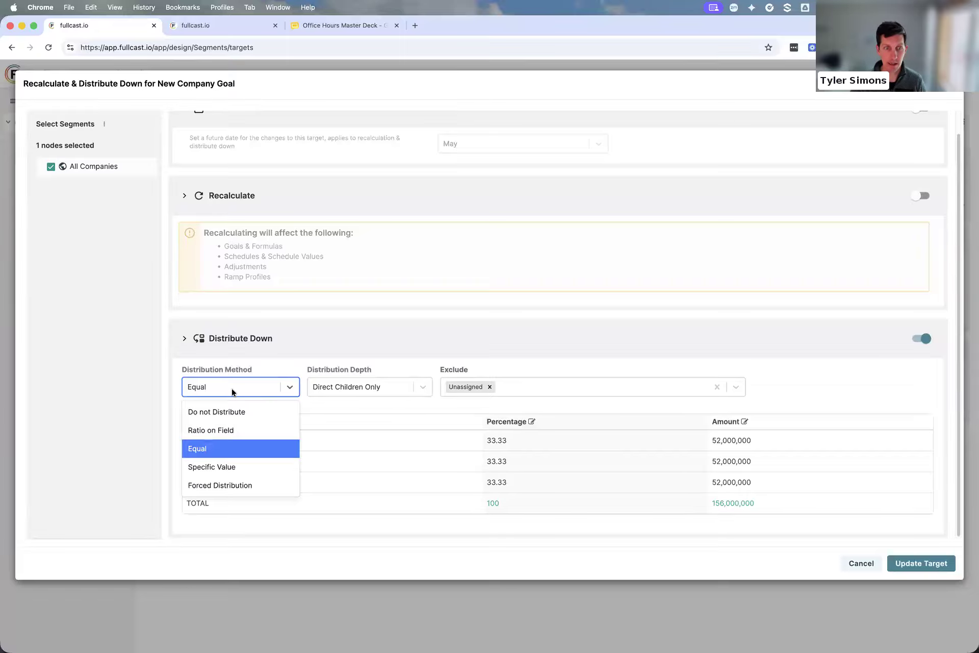
pyautogui.click(232, 468)
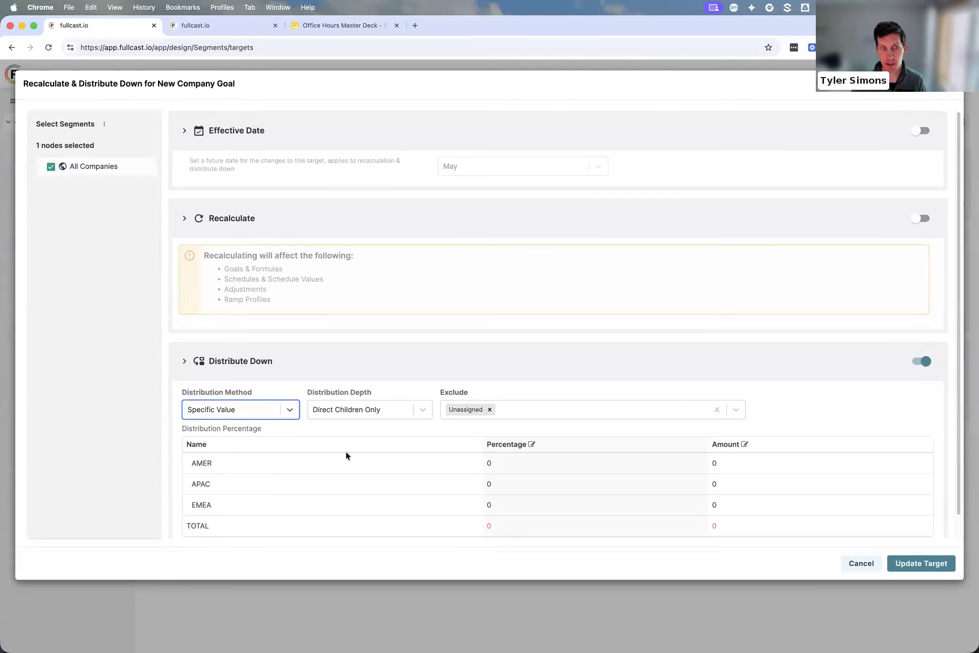
# Set the distribution method to Forced Distribution and the distribution depth to All Descendant Nodes
pyautogui.click(203, 412)
pyautogui.click(205, 513)
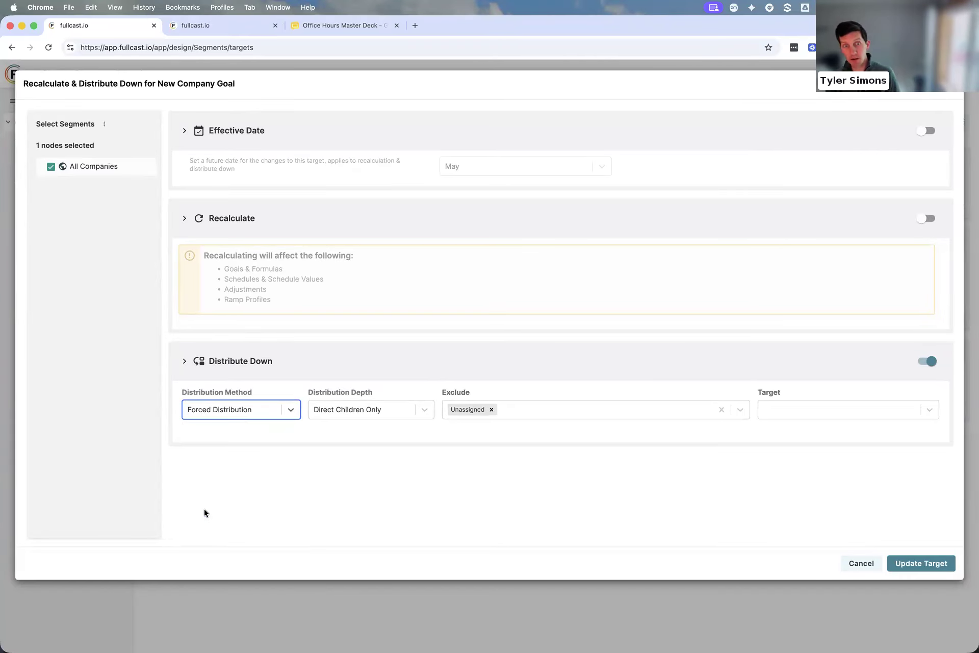
pyautogui.click(404, 414)
pyautogui.click(329, 453)
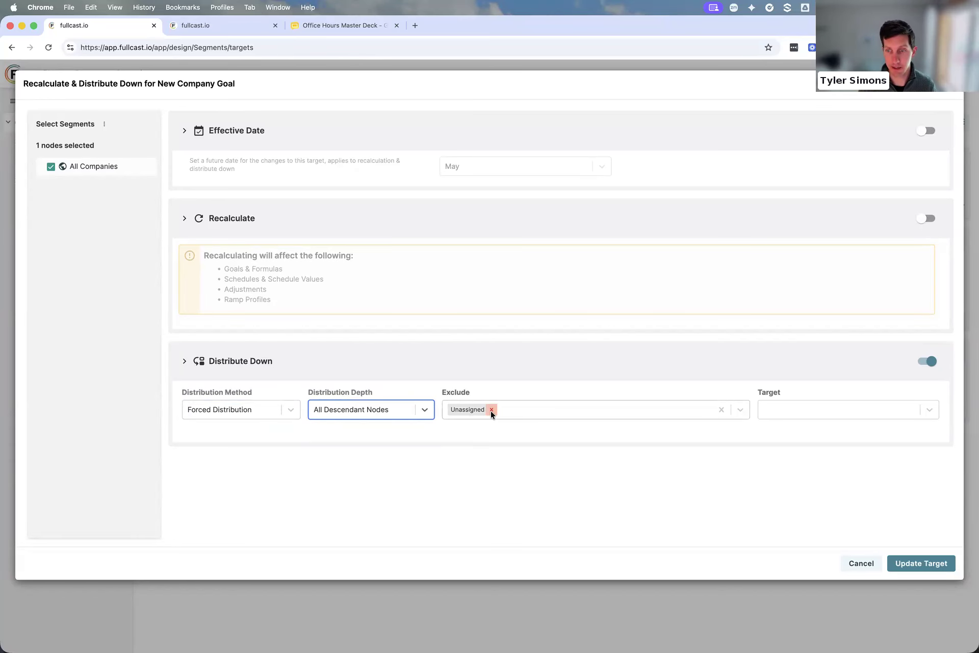
# View the segments that can be excluded, keep only Unassigned excluded, and base the forced distribution on the AE Quota target
pyautogui.click(741, 411)
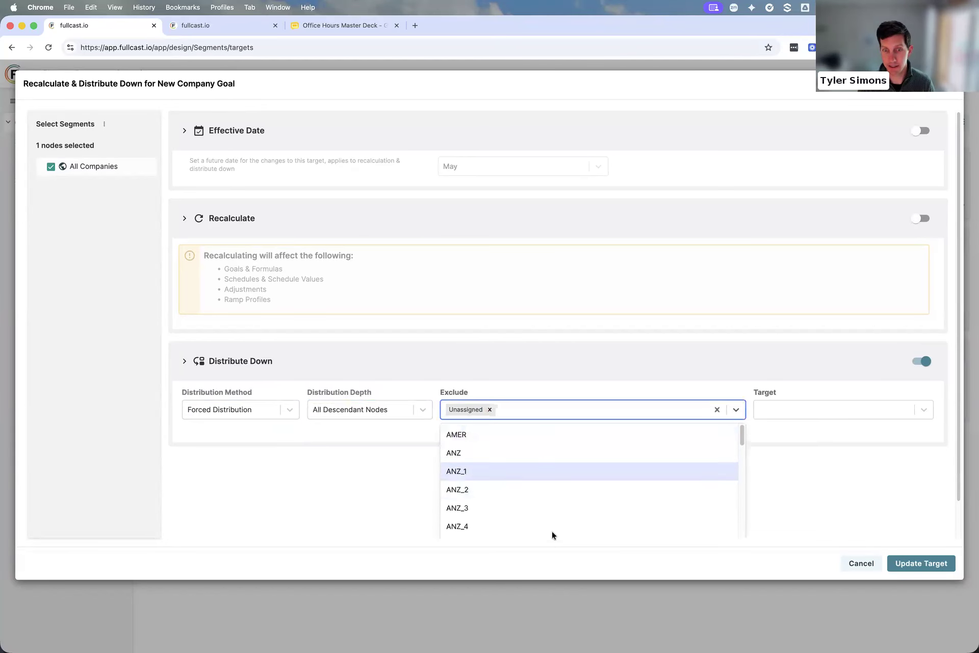
pyautogui.click(736, 411)
pyautogui.click(837, 410)
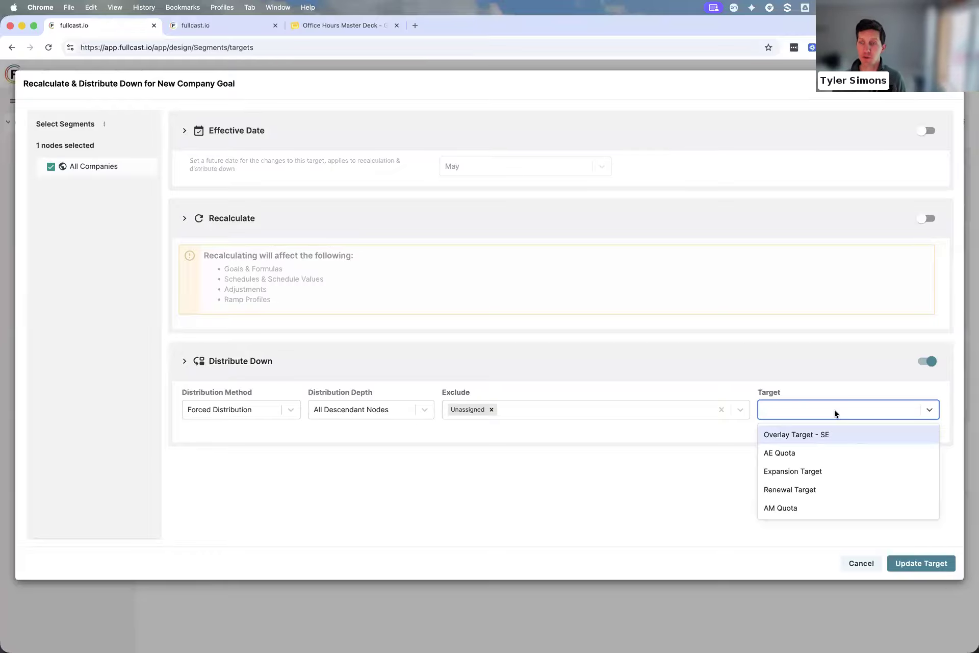
pyautogui.click(818, 455)
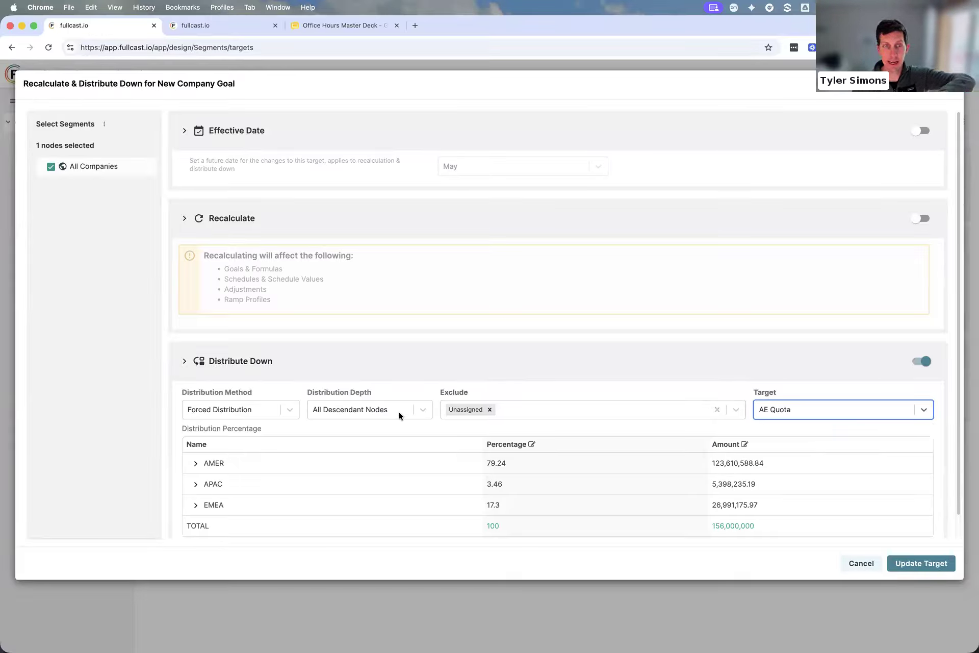
# Expand APAC, AMER and Enterprise in the distribution breakdown to examine the percentages and amounts of their territories
pyautogui.scroll(-1, 386, 331)
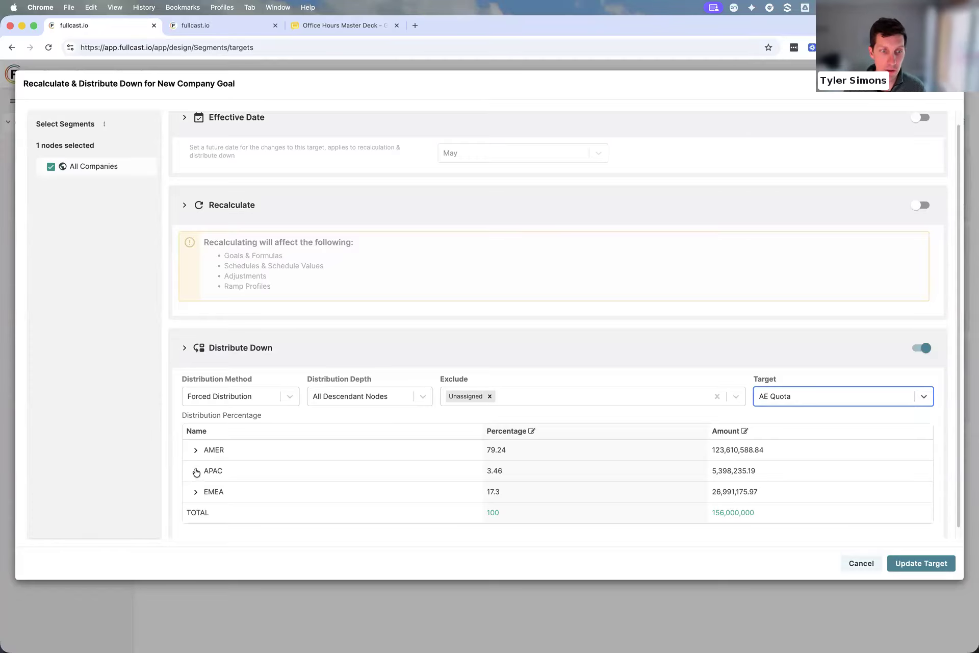
pyautogui.click(195, 471)
pyautogui.scroll(-2, 184, 465)
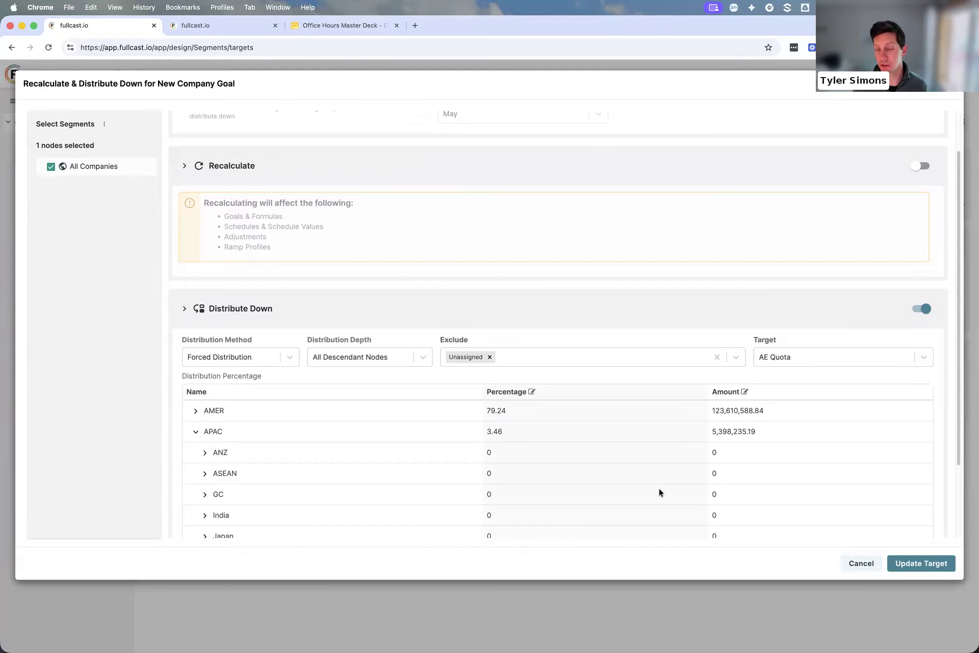
pyautogui.scroll(-2, 531, 450)
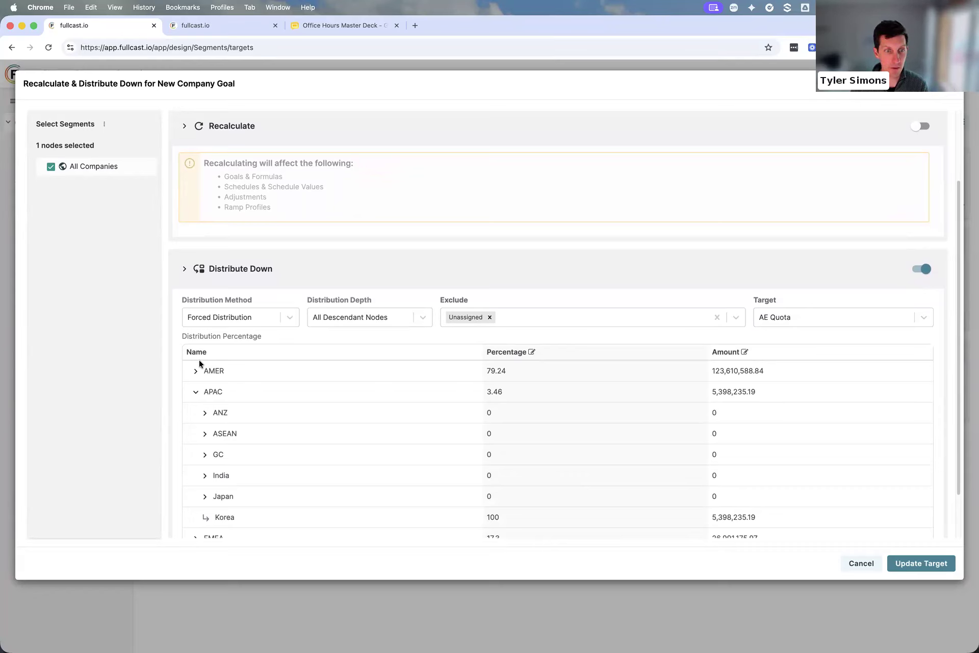
pyautogui.click(194, 375)
pyautogui.click(205, 391)
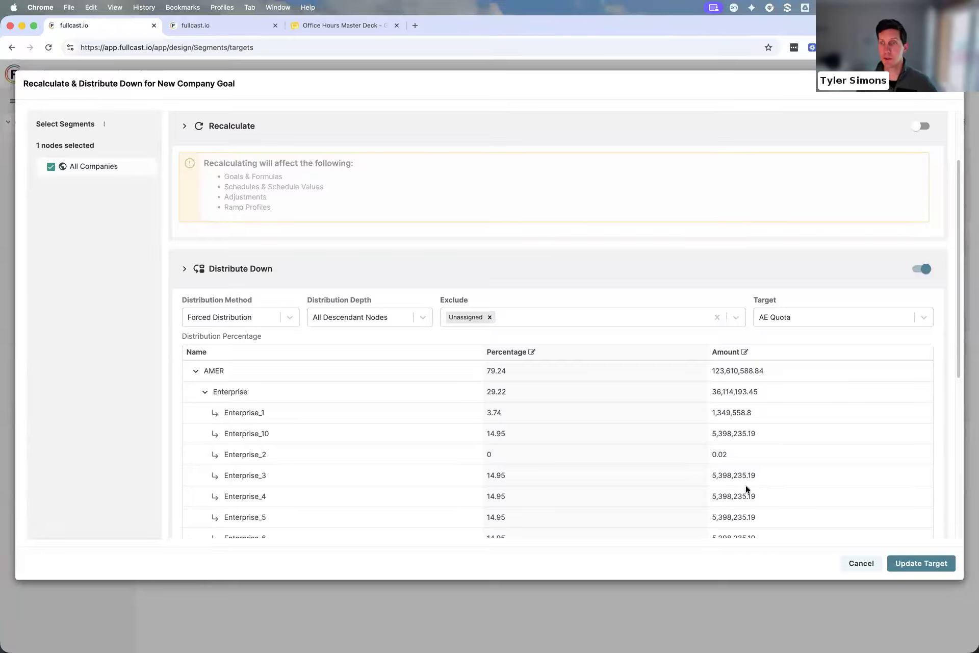
# Update New Company Goal with the forced distribution and switch to the Office Hours Master Deck presentation
pyautogui.click(931, 563)
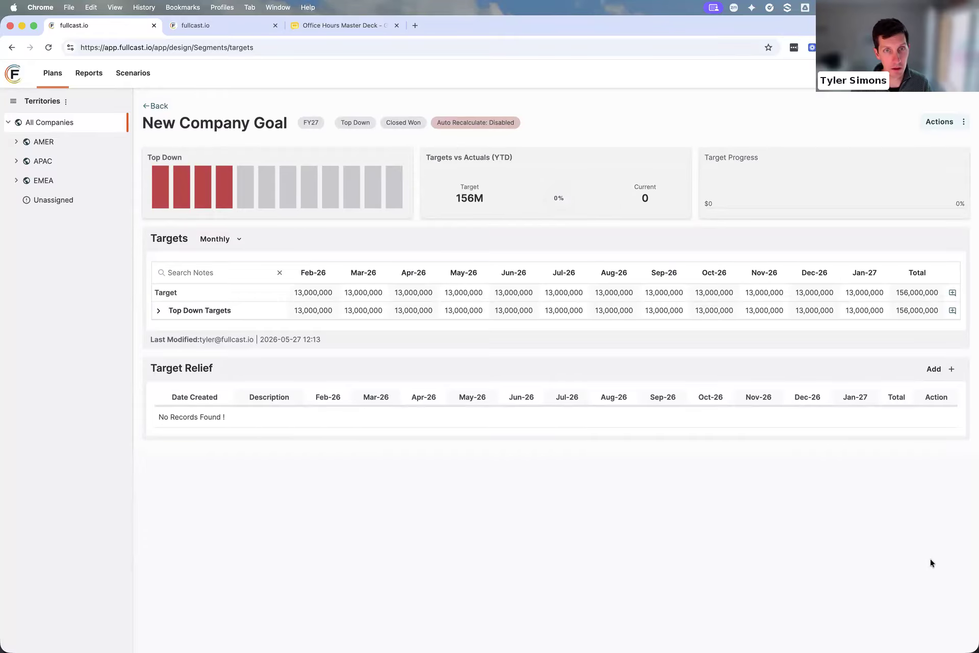
pyautogui.click(334, 24)
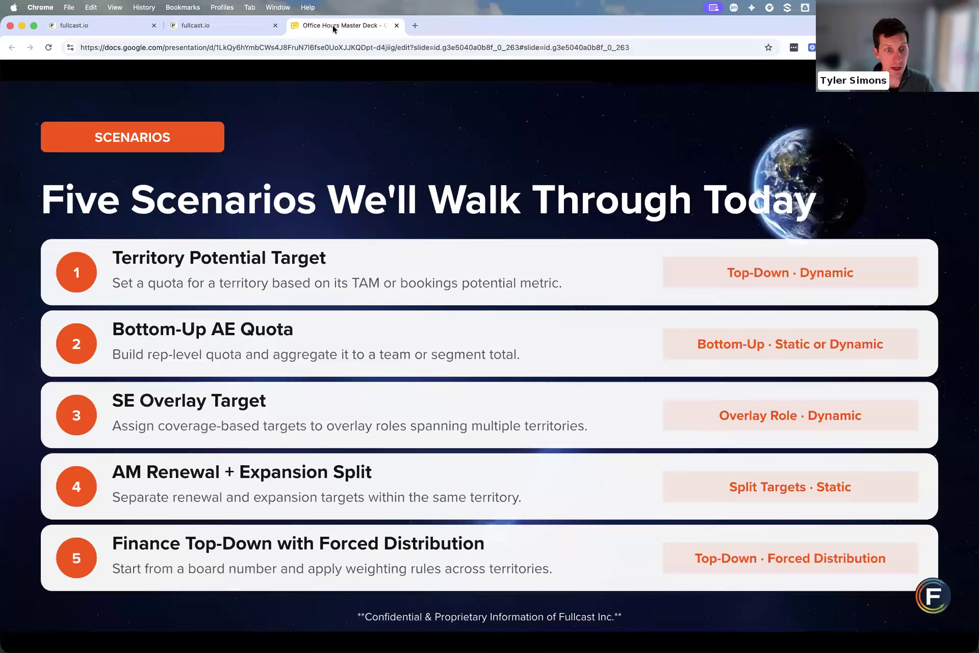
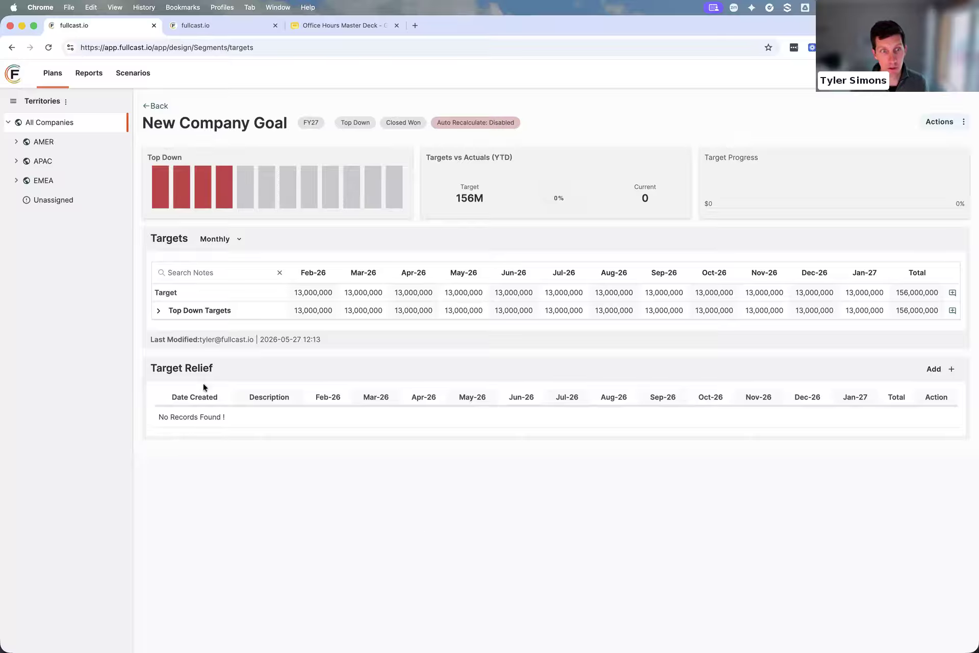
# Expand New Company Goal's Top Down Targets to examine its regional split, and check AE Quota2's Auto Recalculate status in the Teams targets
pyautogui.click(159, 312)
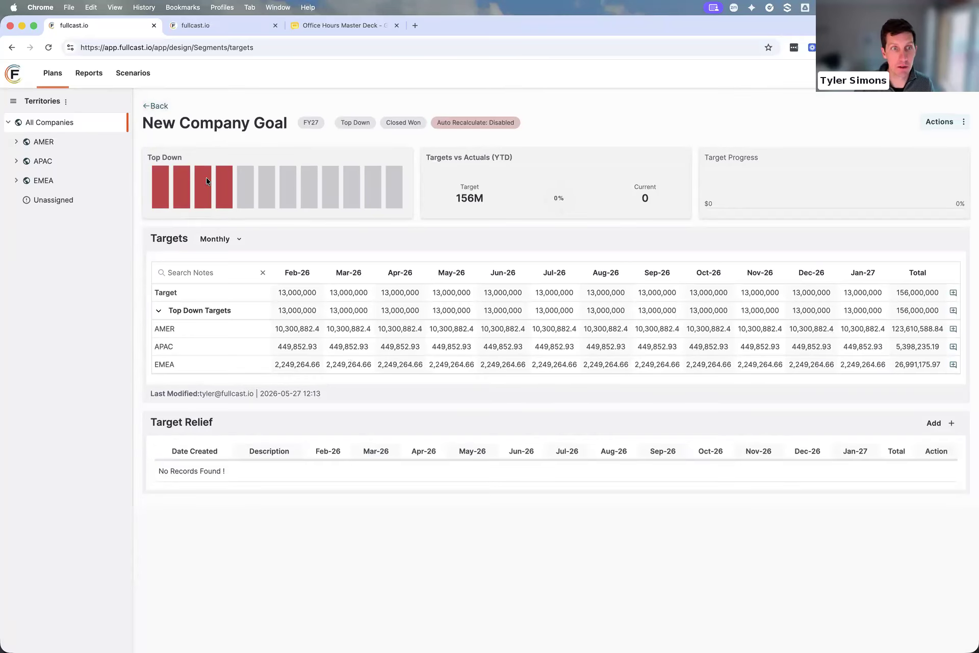
pyautogui.click(211, 21)
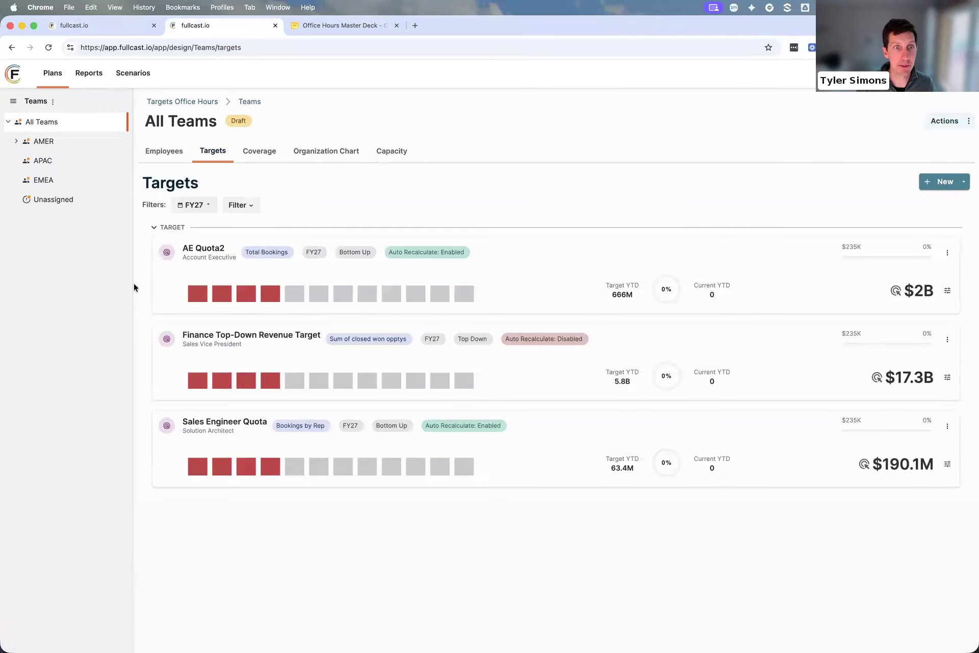
pyautogui.moveTo(412, 253); pyautogui.dragTo(486, 253)
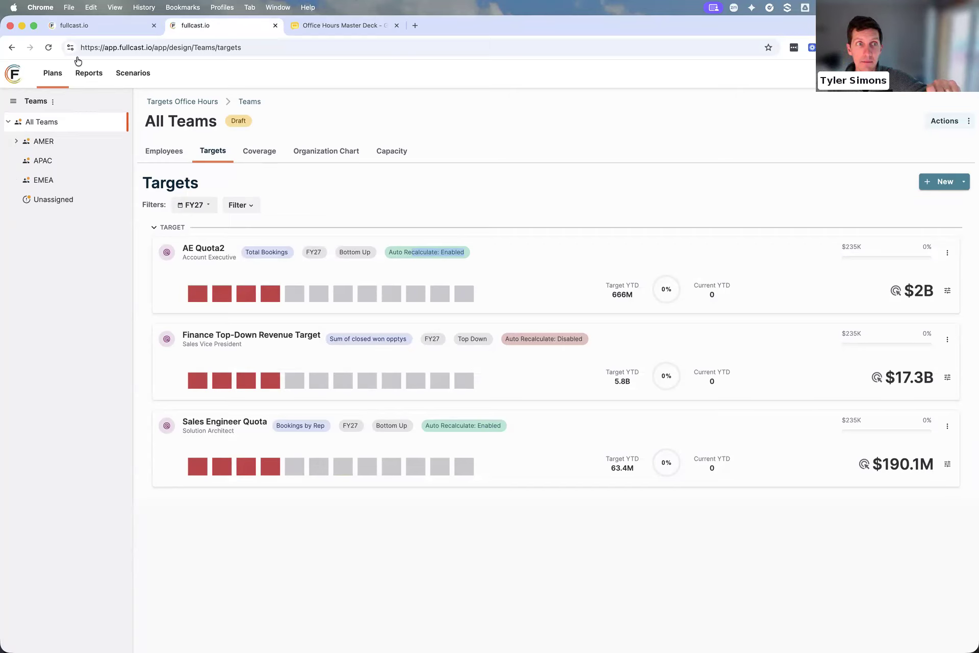
pyautogui.moveTo(307, 291)
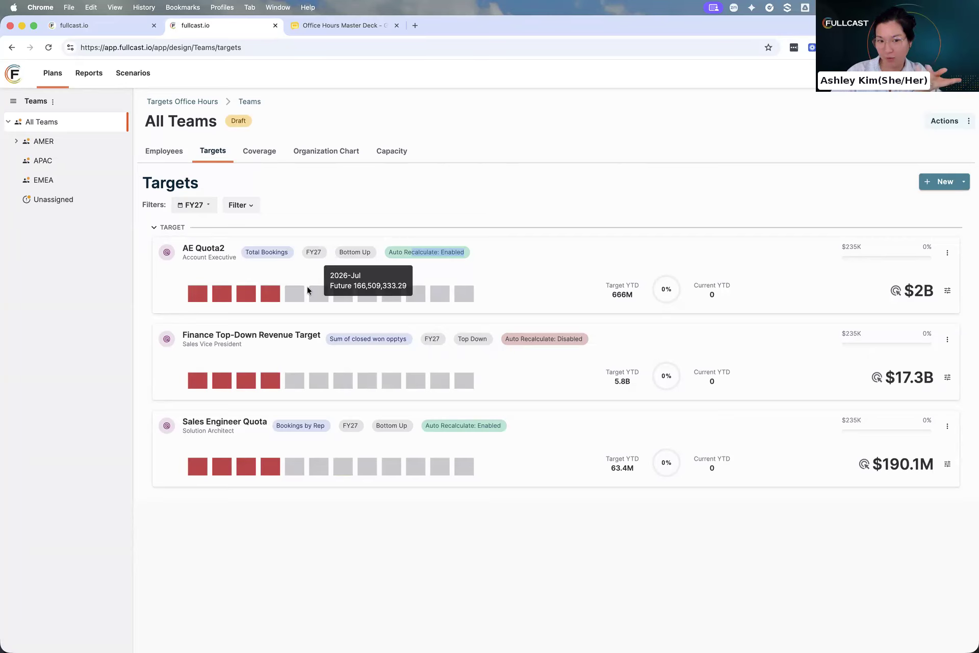
pyautogui.click(499, 202)
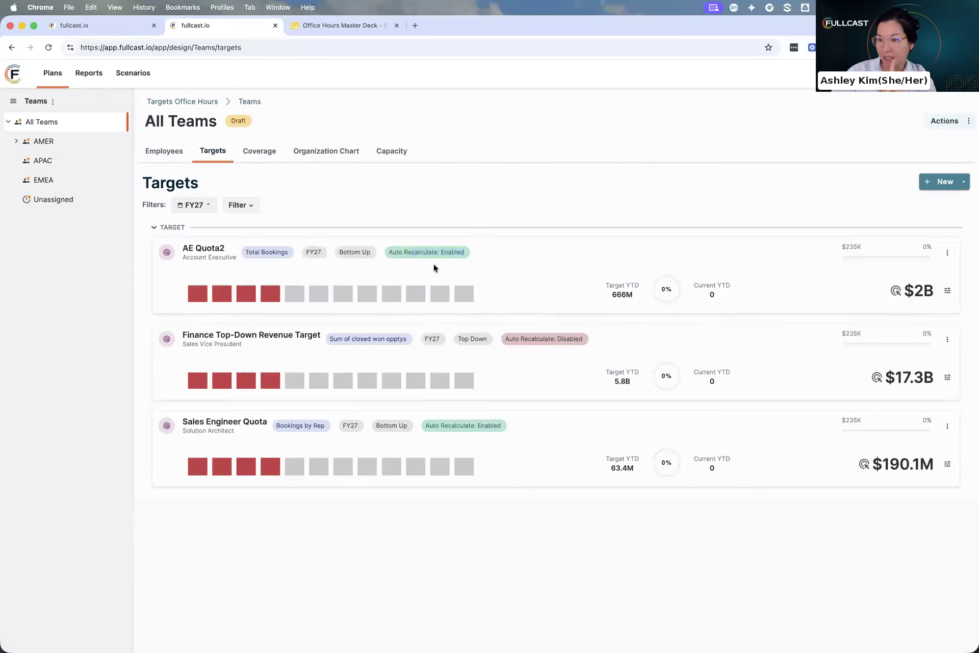
# Open AE Quota2's target details and display the targets quarterly to examine the Q2 and Q3 amounts
pyautogui.click(948, 253)
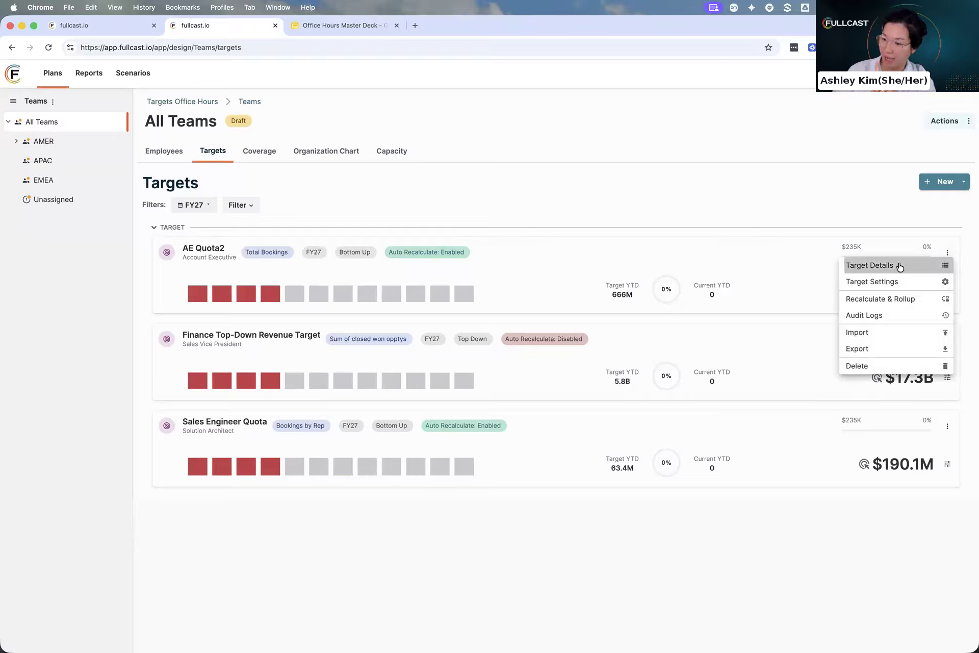
pyautogui.rightClick(900, 266)
pyautogui.click(871, 207)
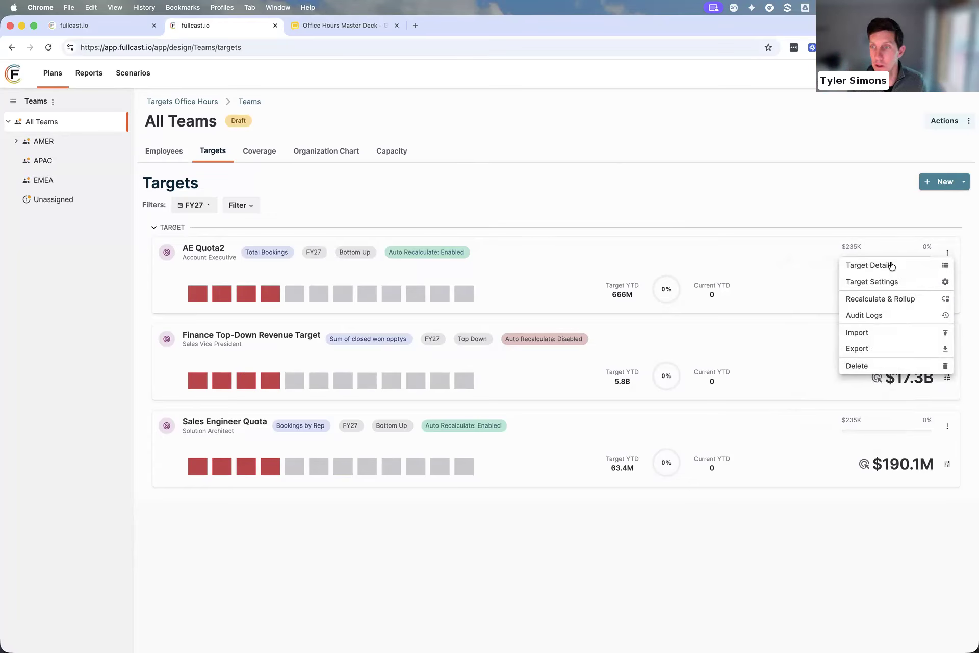
pyautogui.click(870, 265)
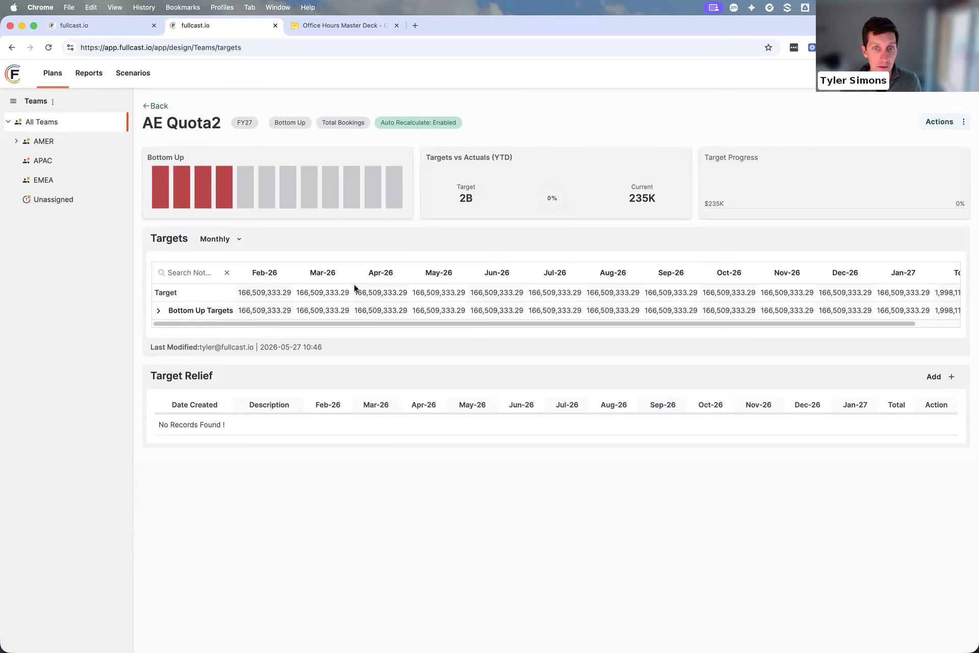
pyautogui.click(227, 240)
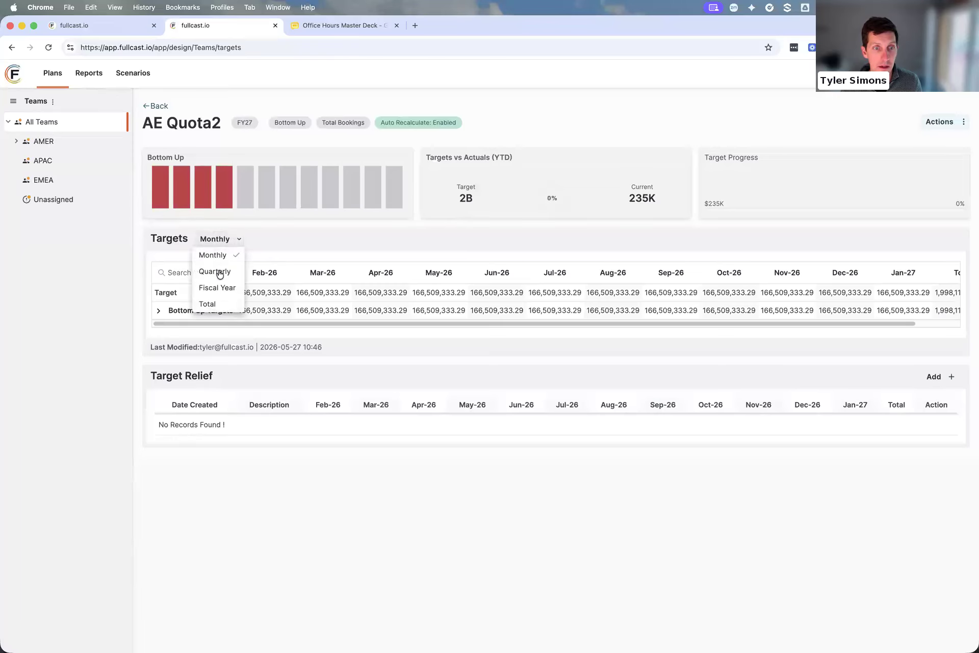
pyautogui.click(220, 272)
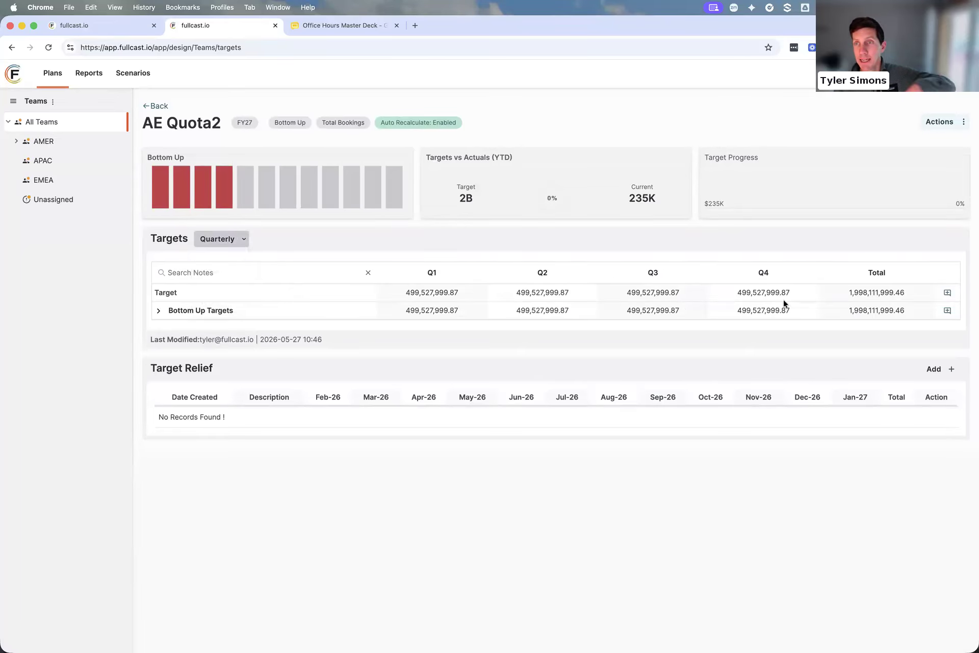
pyautogui.moveTo(622, 292); pyautogui.dragTo(679, 292)
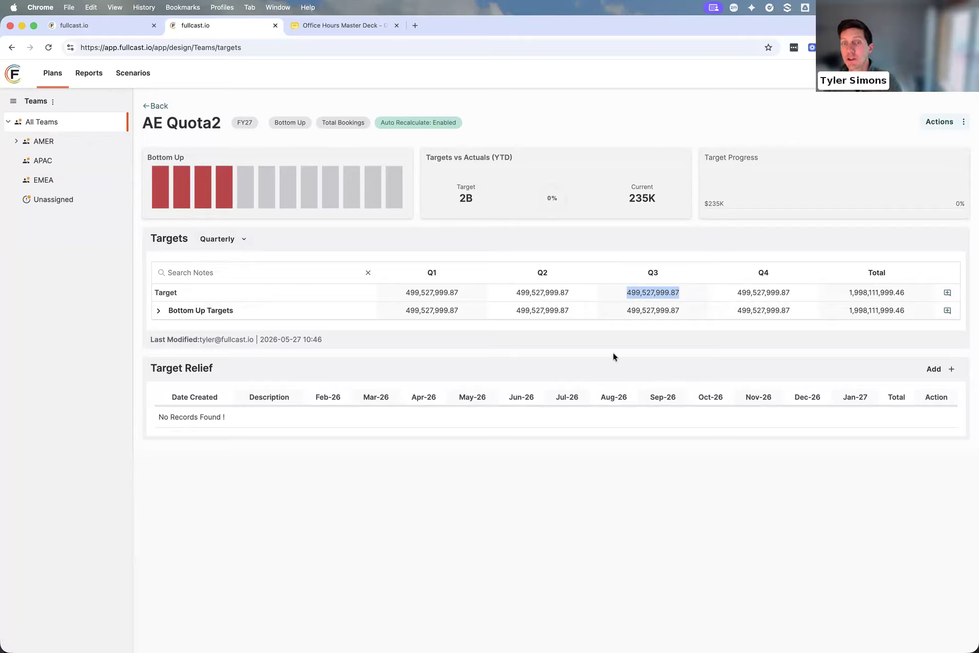
pyautogui.moveTo(404, 294); pyautogui.dragTo(569, 289)
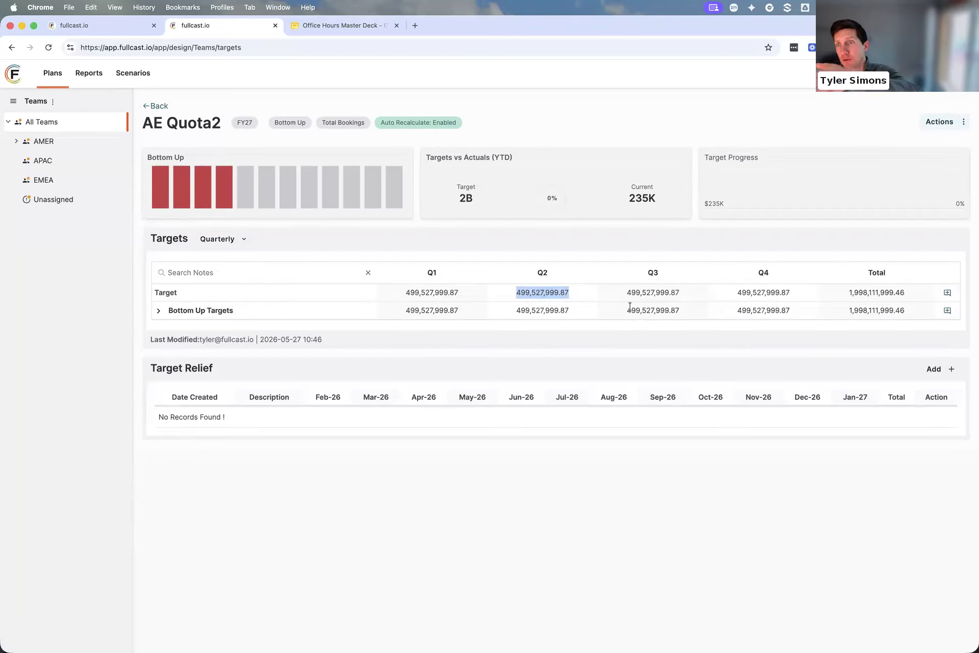
# Set up a recalculation of AE Quota2 for All Teams with the effective date Jun, and cancel it
pyautogui.click(953, 124)
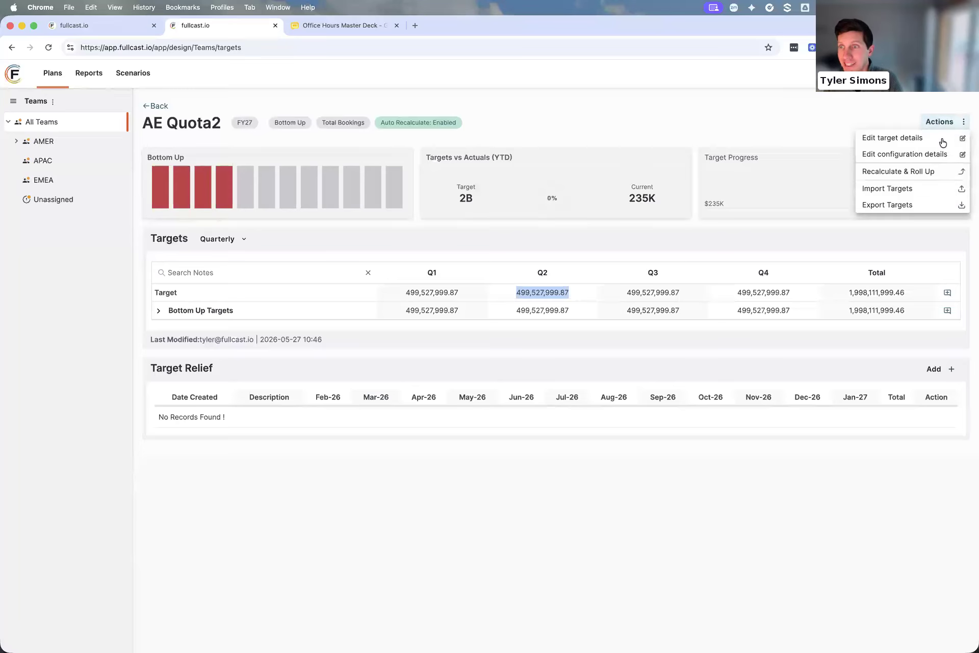
pyautogui.click(929, 172)
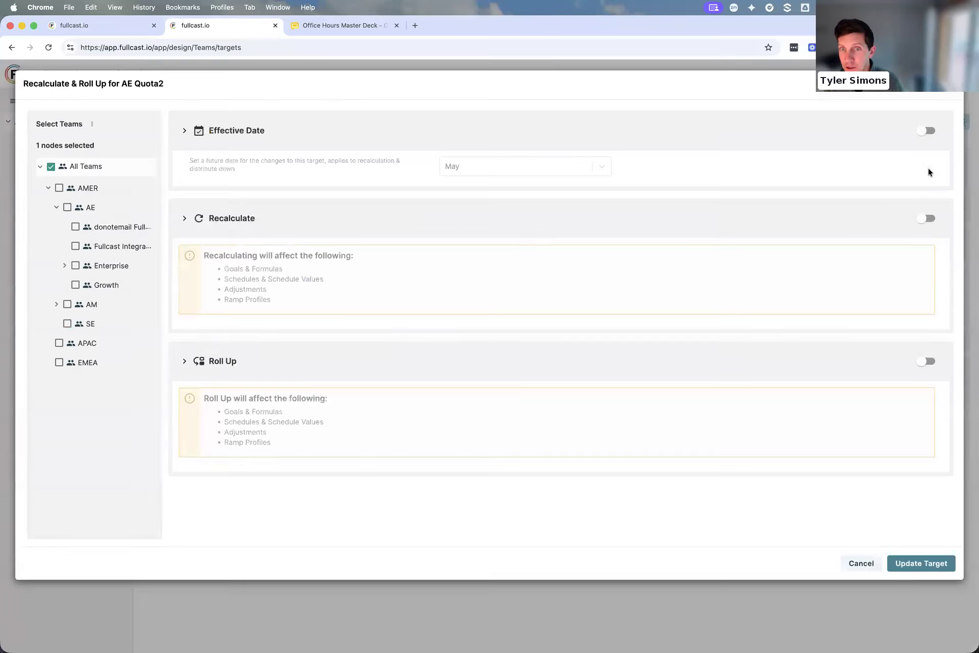
pyautogui.click(928, 218)
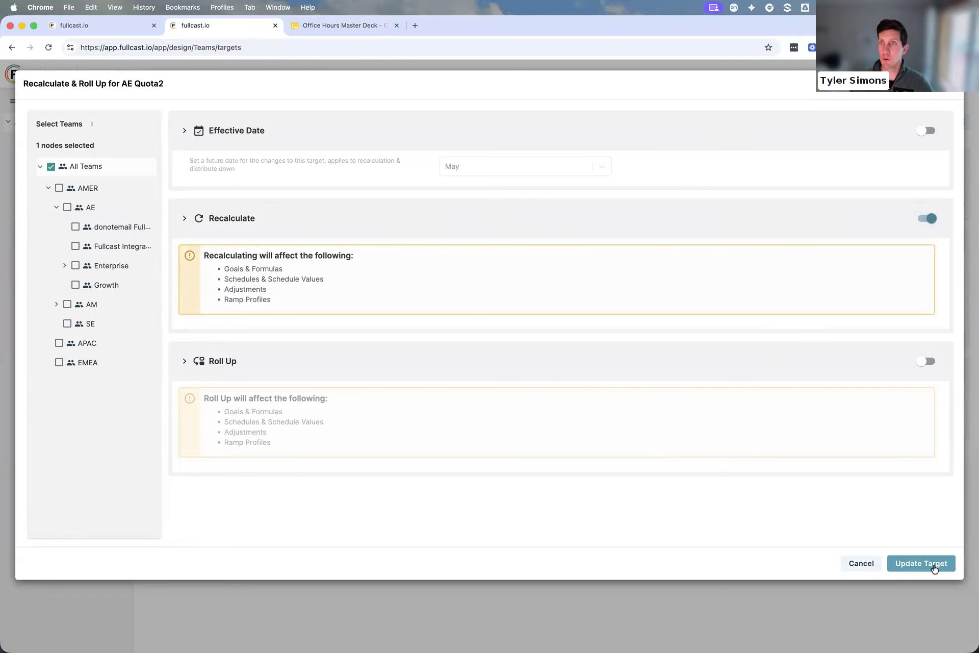
pyautogui.click(928, 130)
pyautogui.click(538, 175)
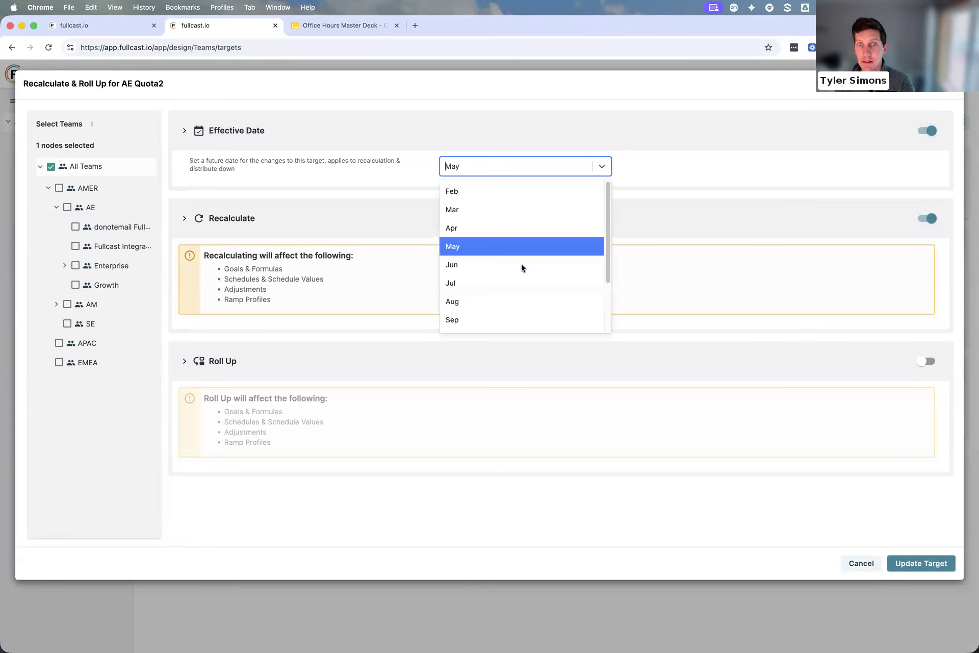
pyautogui.click(523, 265)
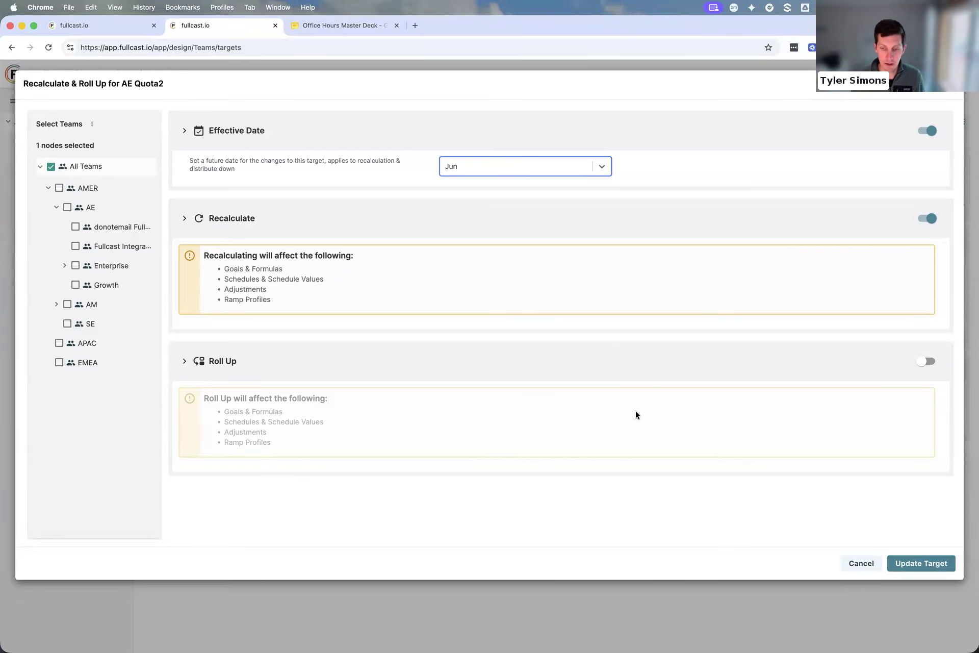
pyautogui.click(868, 564)
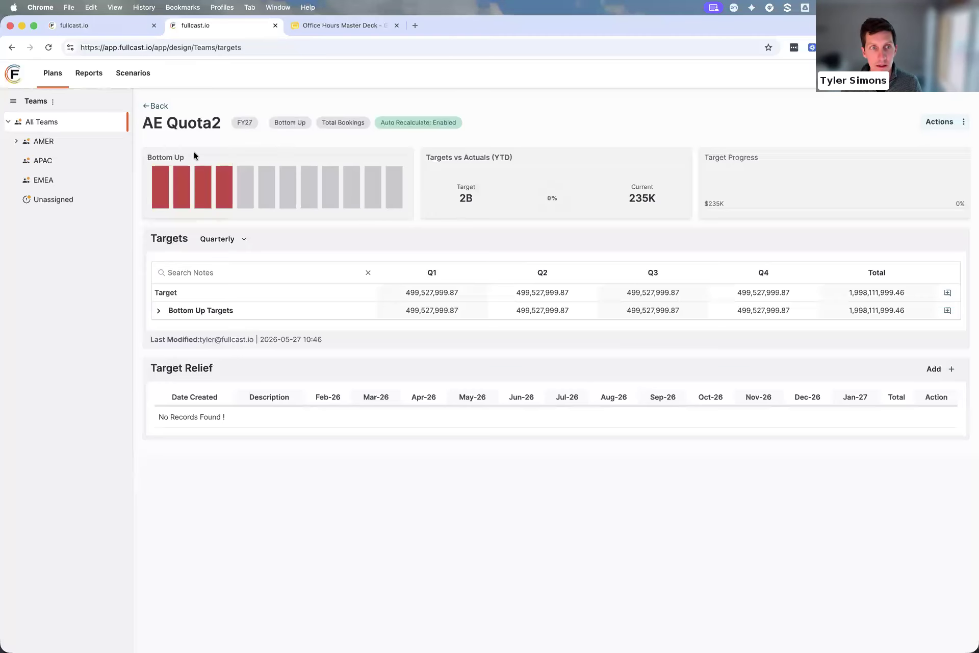
# Return to the team targets list, view the new target types and expand AMER and AE in the team hierarchy
pyautogui.click(157, 107)
pyautogui.click(940, 188)
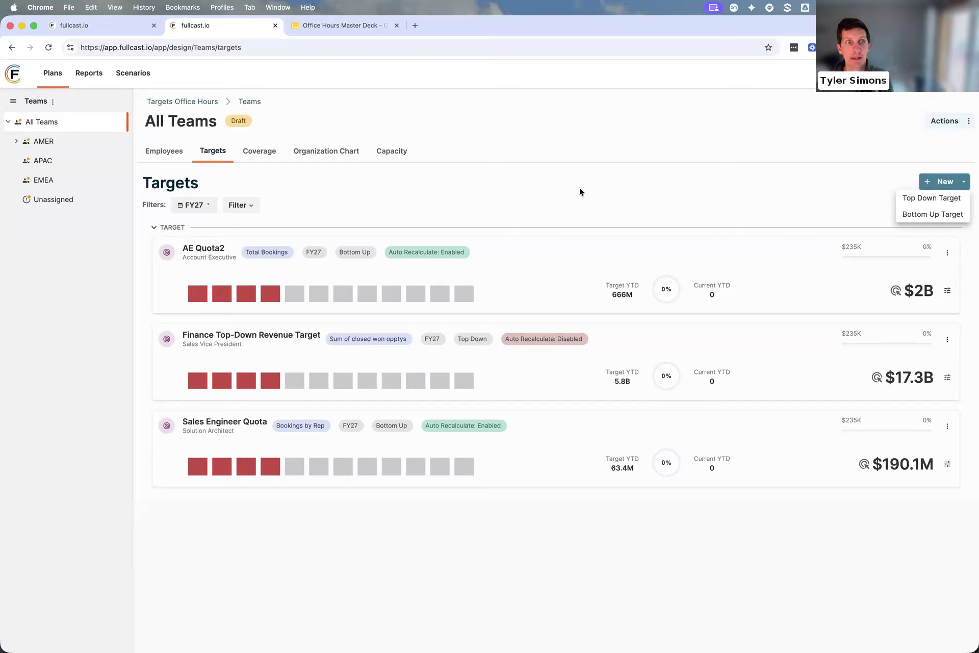
pyautogui.click(17, 144)
pyautogui.click(16, 143)
pyautogui.click(25, 162)
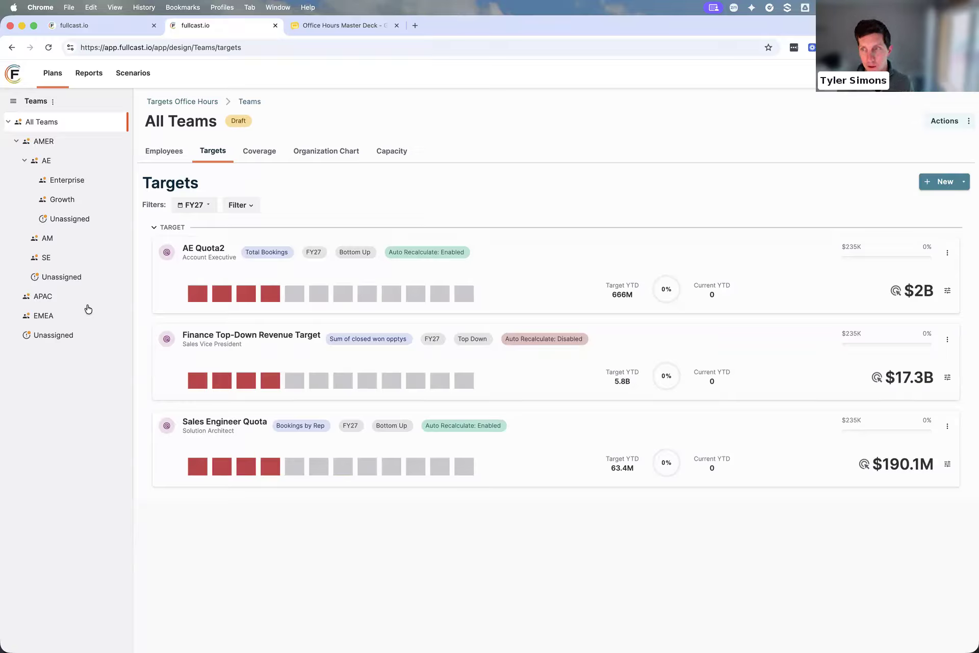
# Open AE Quota2's target details for editing and replace the All Teams goal with 1,200,000
pyautogui.click(947, 252)
pyautogui.click(905, 265)
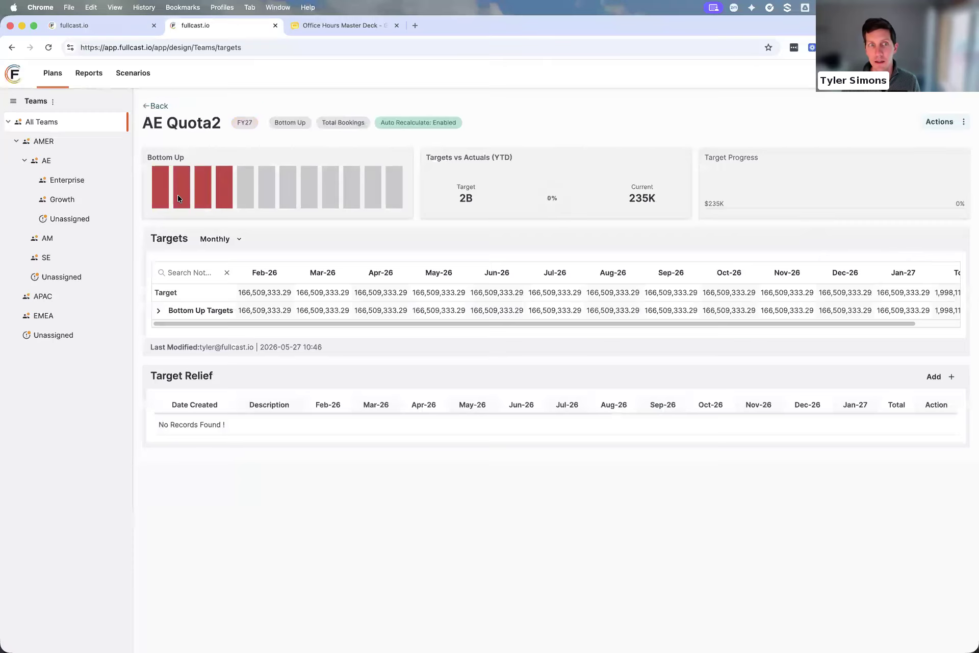
pyautogui.click(944, 122)
pyautogui.click(912, 136)
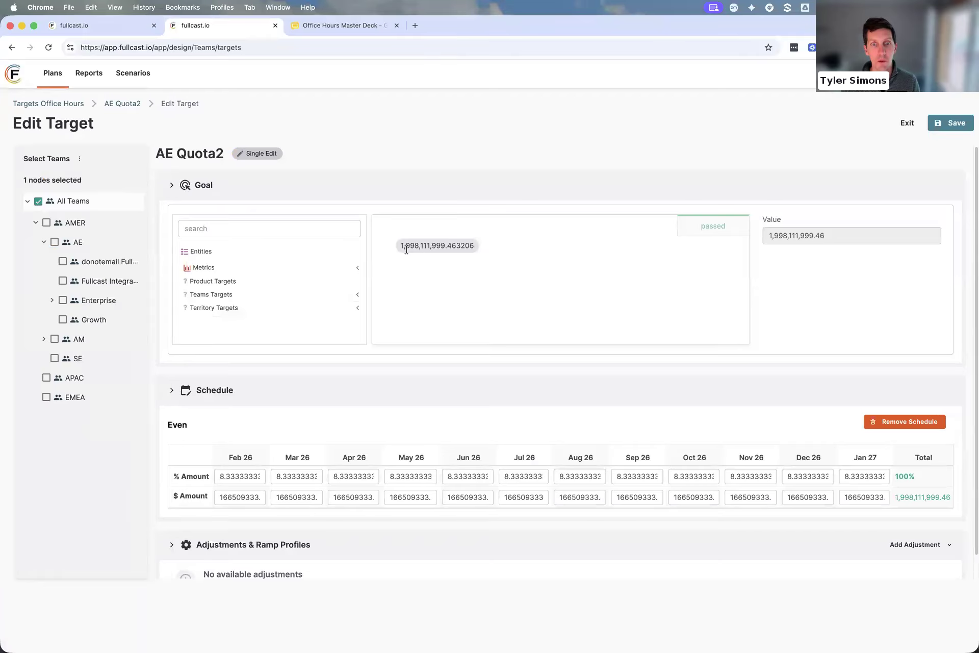
pyautogui.moveTo(545, 256); pyautogui.dragTo(358, 251)
pyautogui.write('1')
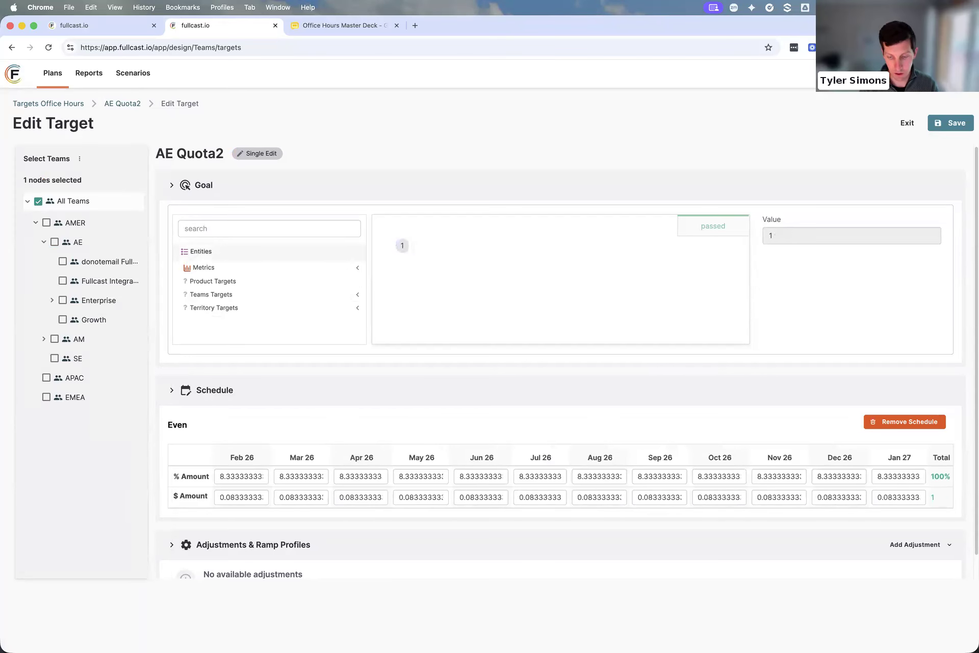
pyautogui.write(',200,000')
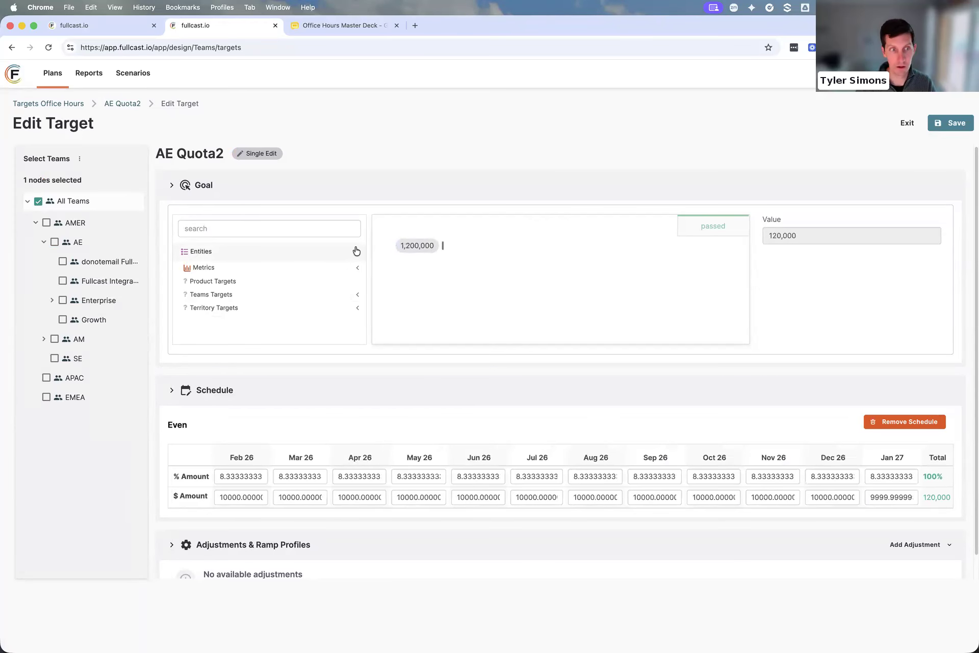
# Deselect All Teams, view the custom criteria for selecting targets and cancel them
pyautogui.click(38, 201)
pyautogui.click(80, 160)
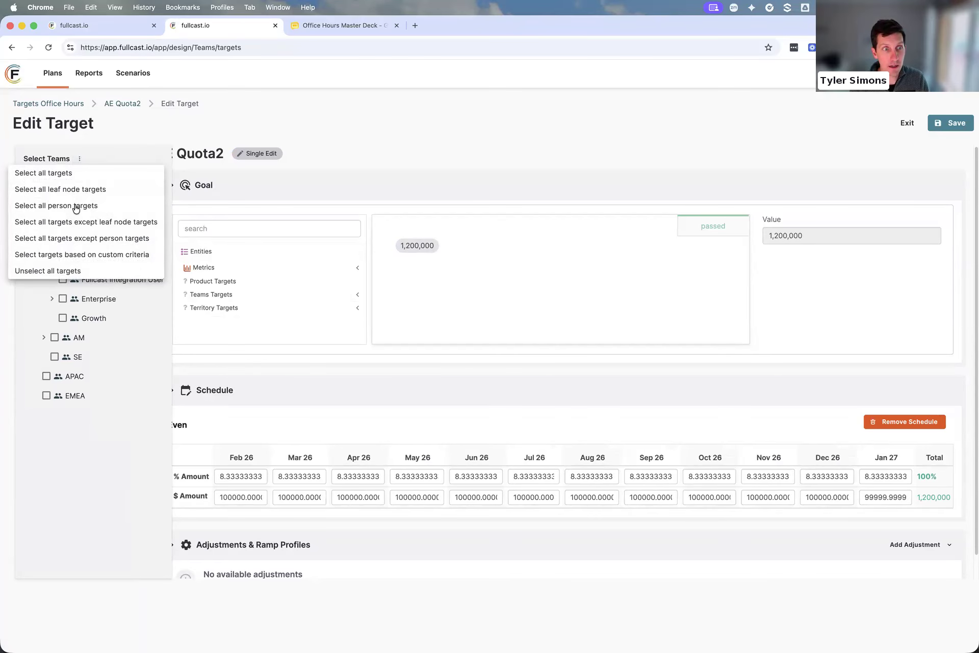
pyautogui.click(76, 254)
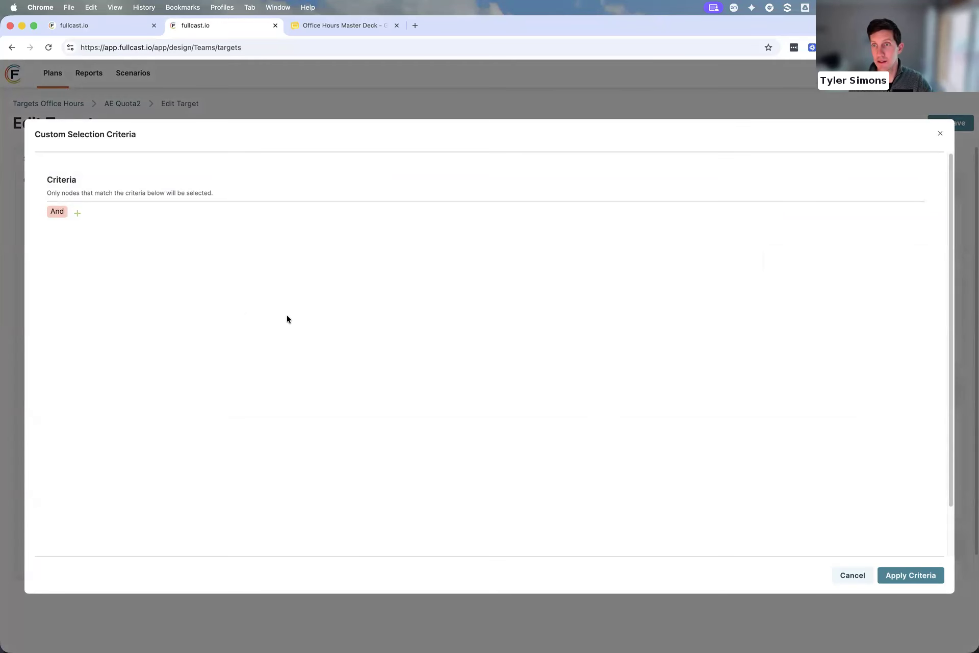
pyautogui.click(850, 575)
# Select the first five people under Enterprise, enable the Goal section to apply 1,200,000 to them and save AE Quota2
pyautogui.moveTo(75, 235)
pyautogui.click(54, 300)
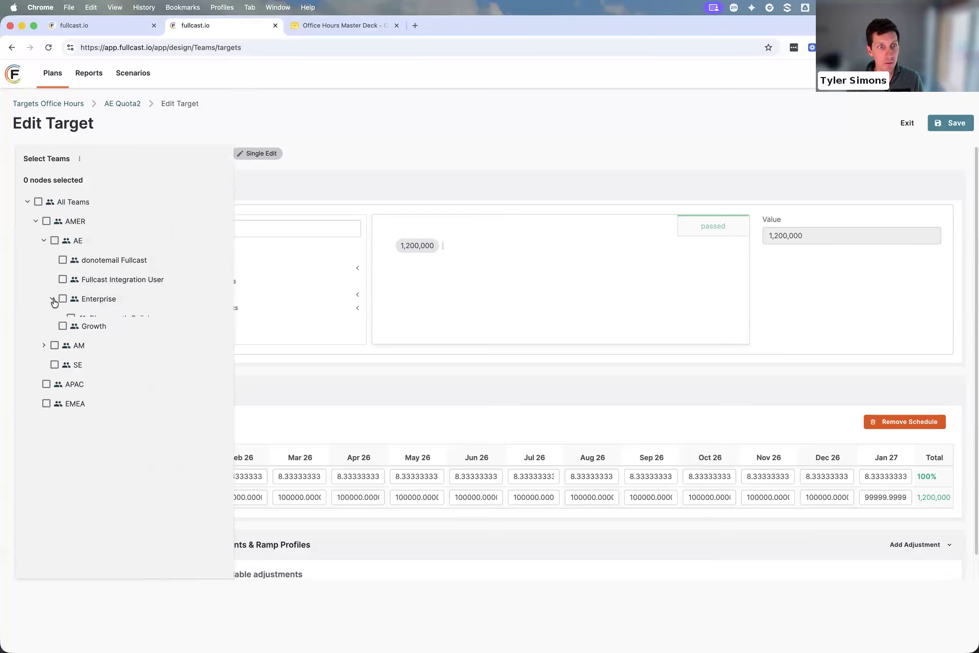
pyautogui.click(71, 317)
pyautogui.click(70, 338)
pyautogui.click(71, 359)
pyautogui.click(71, 381)
pyautogui.click(71, 400)
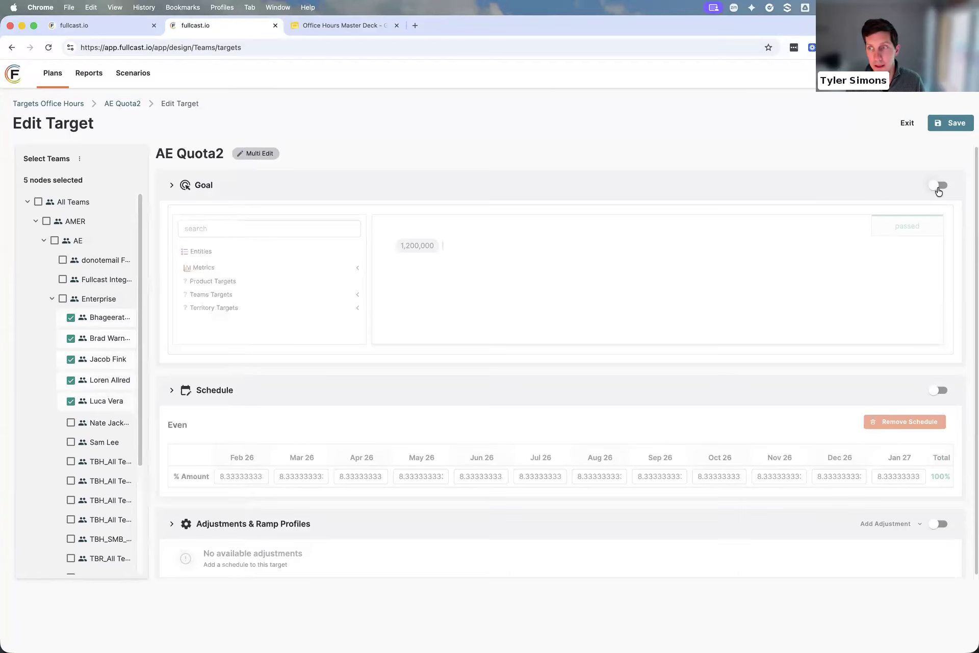
pyautogui.click(938, 187)
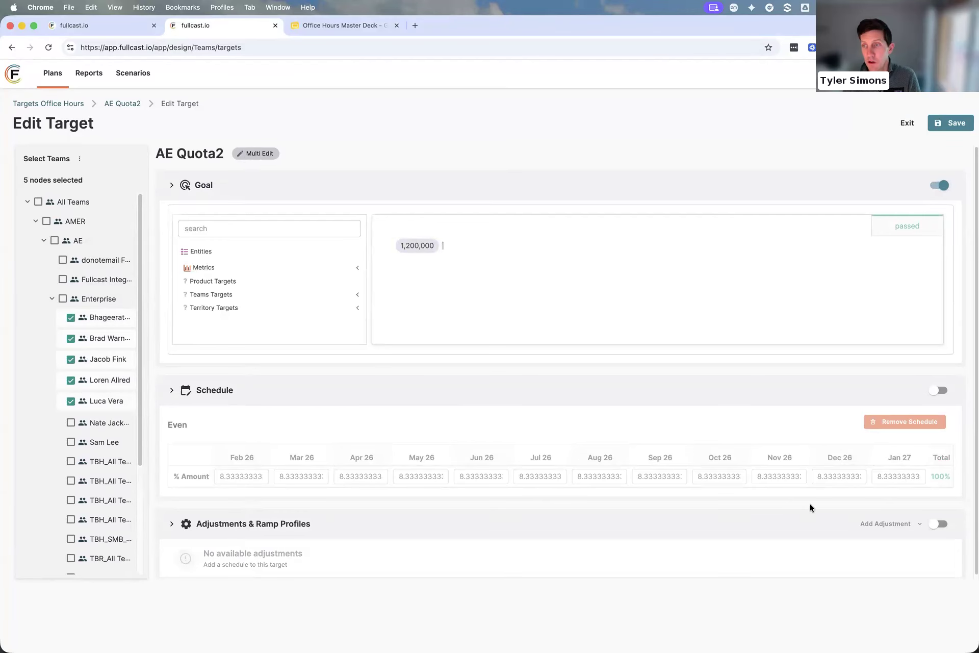
pyautogui.click(943, 124)
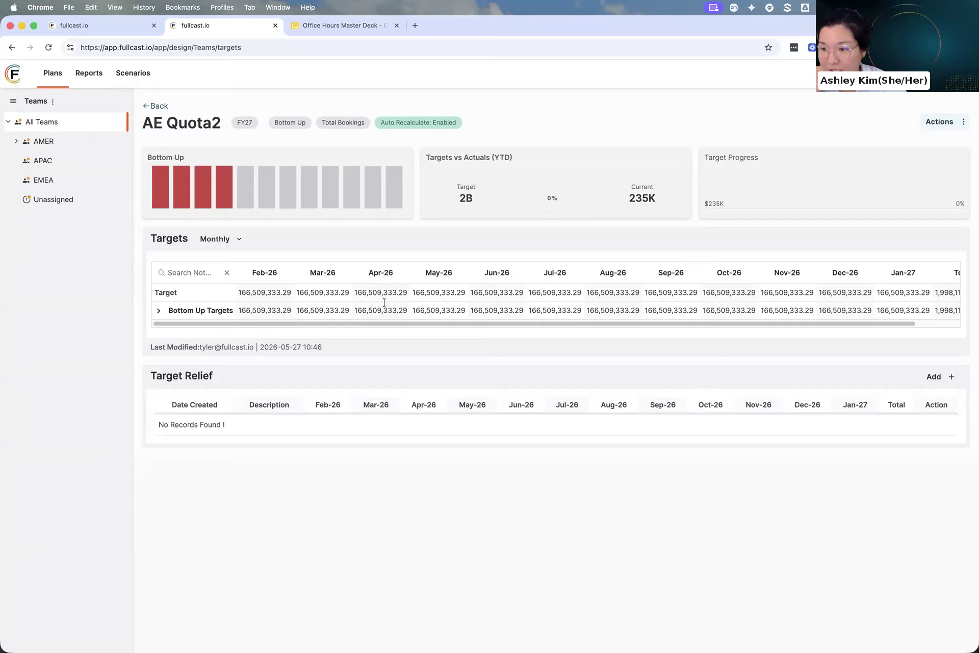
# View the actions available for AE Quota2 and switch to the Office Hours Master Deck presentation
pyautogui.click(962, 122)
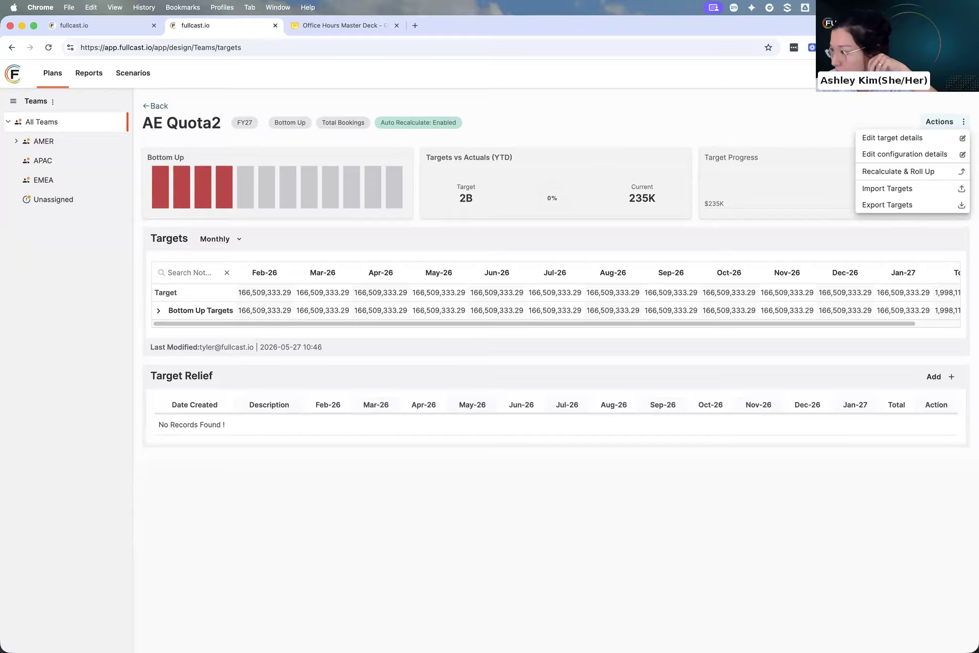
pyautogui.click(966, 335)
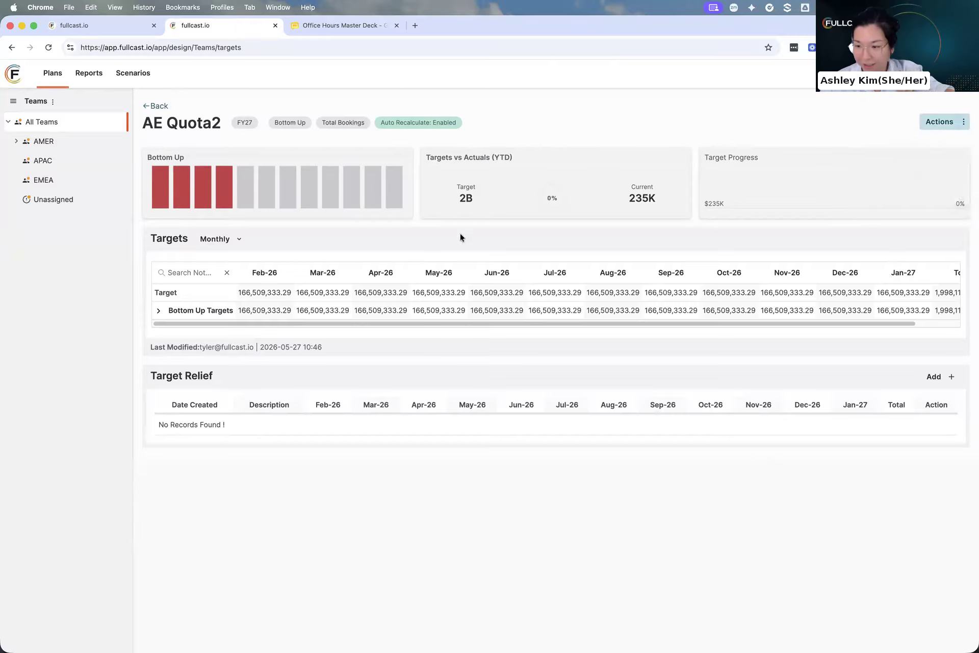
pyautogui.click(331, 26)
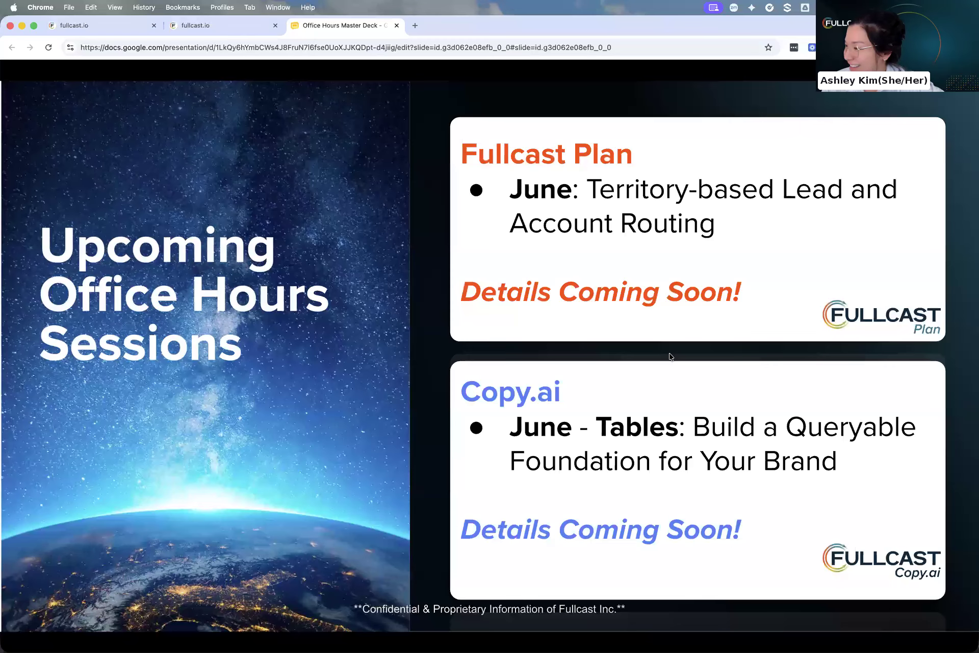